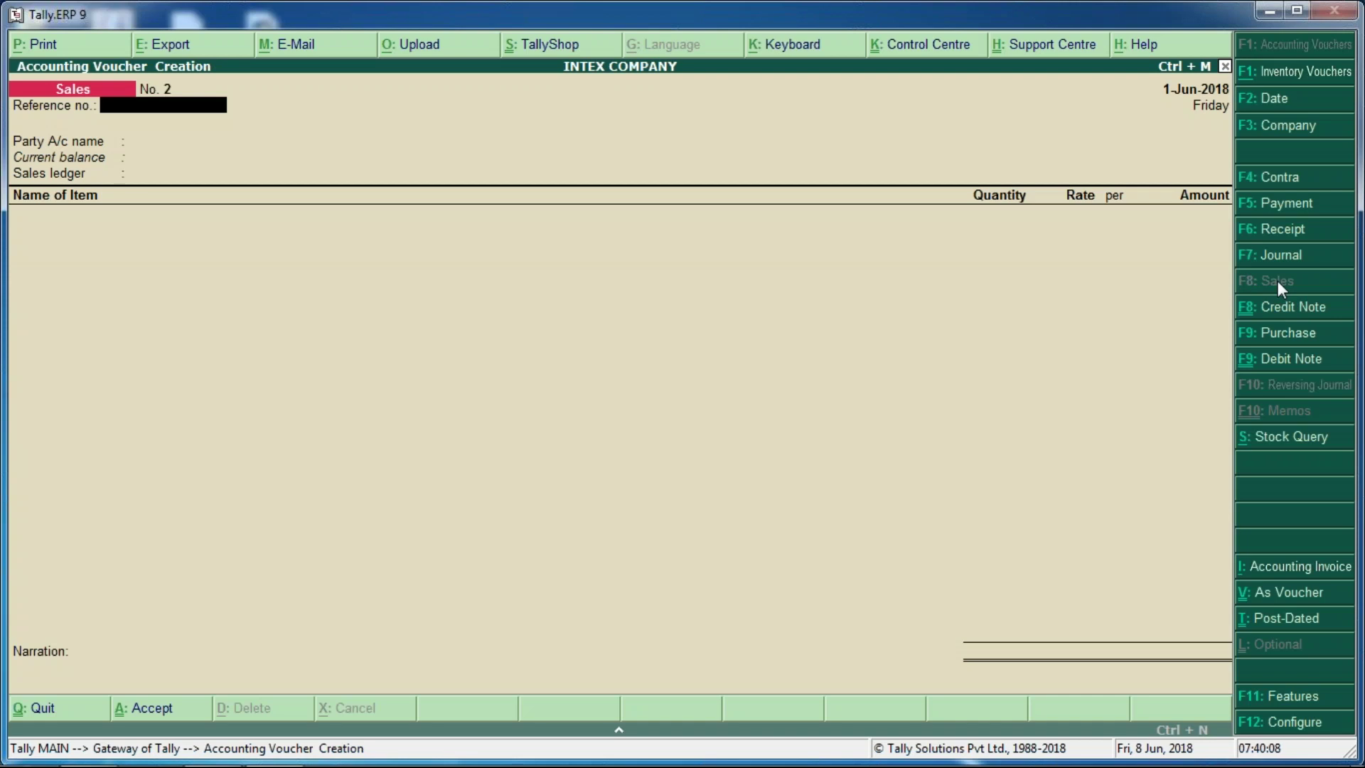
- Leave voucher creation and open sales voucher No. 1 from the SALE ledger's vouchers in the account books
key("Escape")
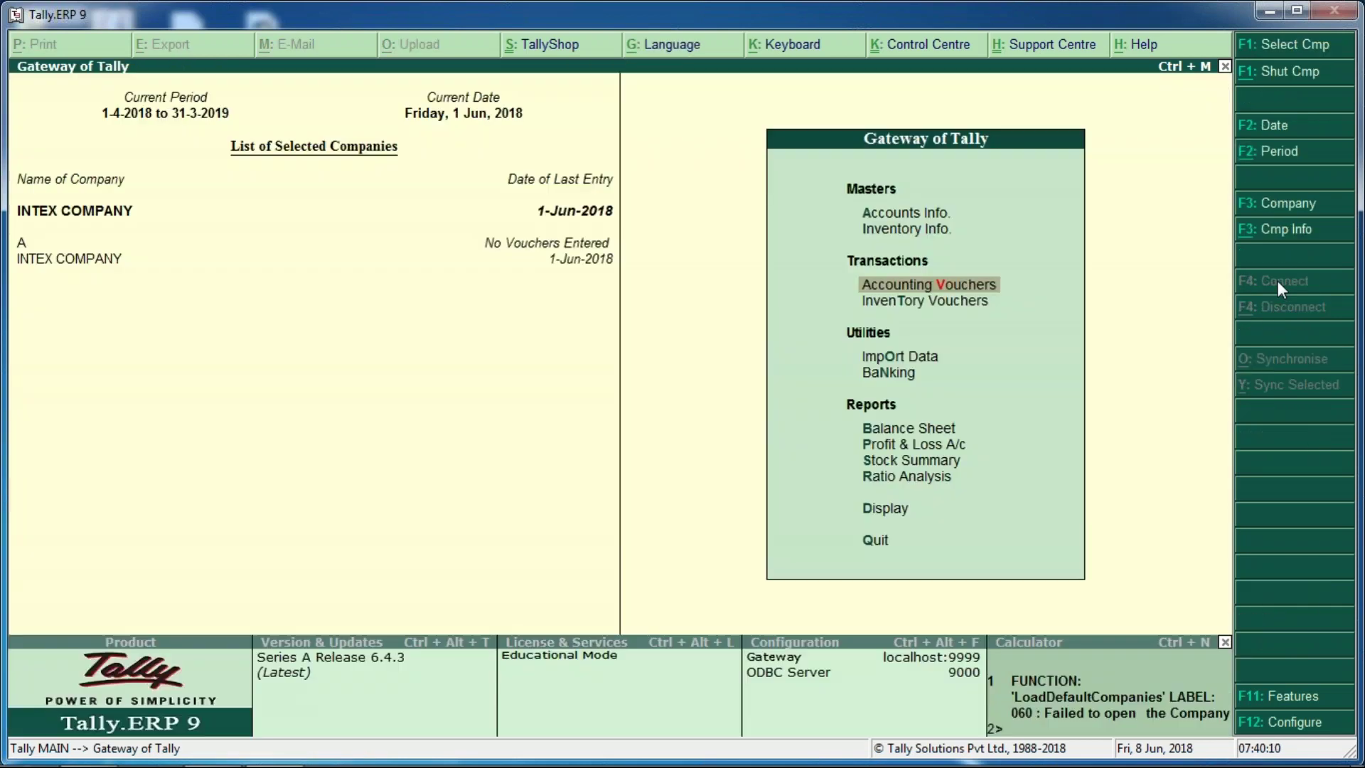
type("dalSA")
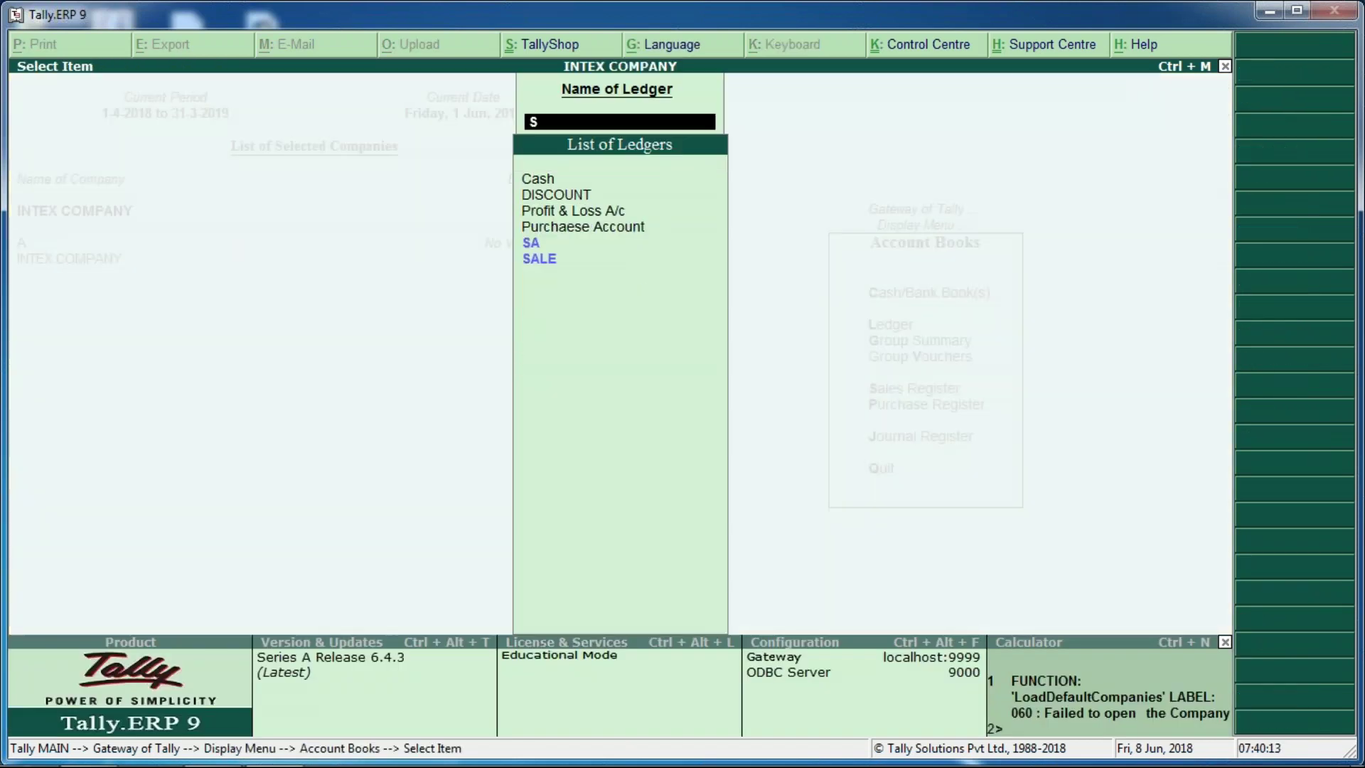
key("Down")
key("Down")
key("Return")
key("Return")
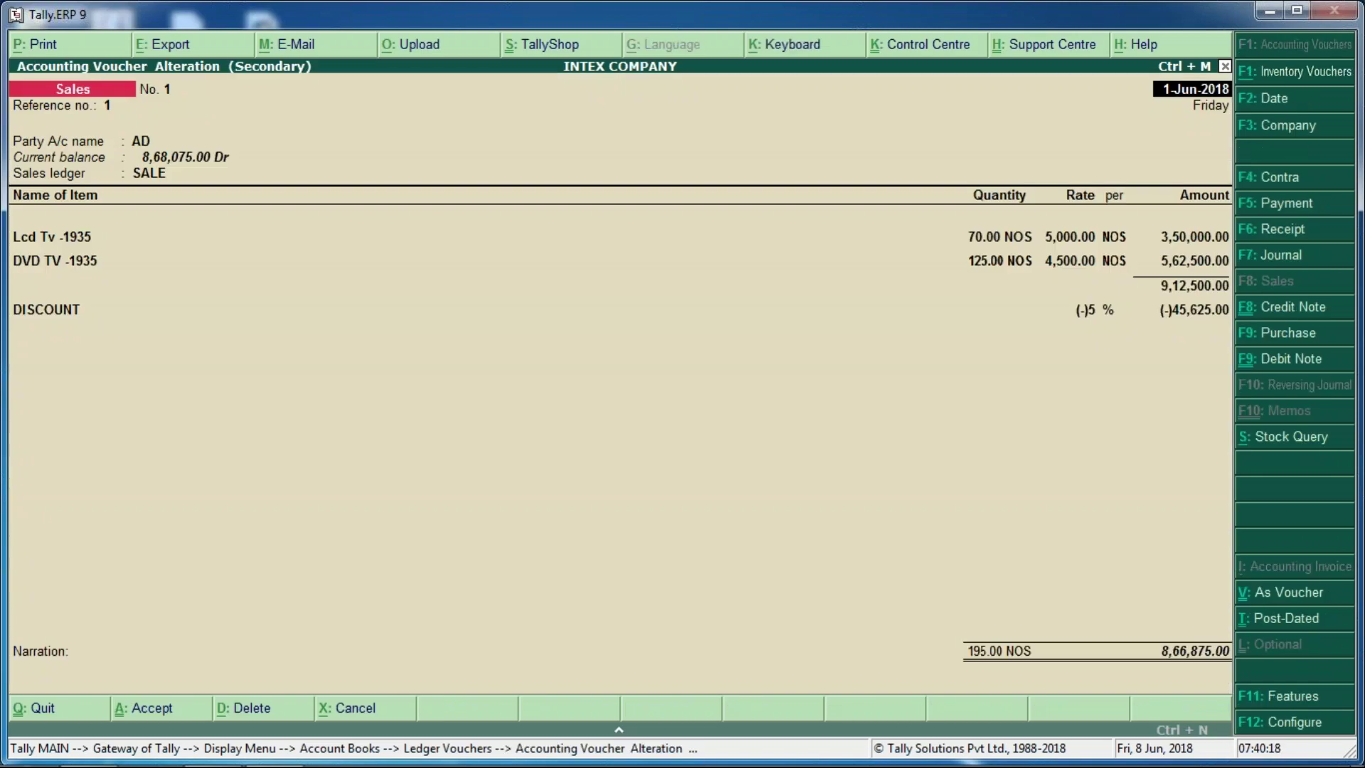
- Look through the sales invoice configuration options for the open voucher, then close them
left_click(1335, 721)
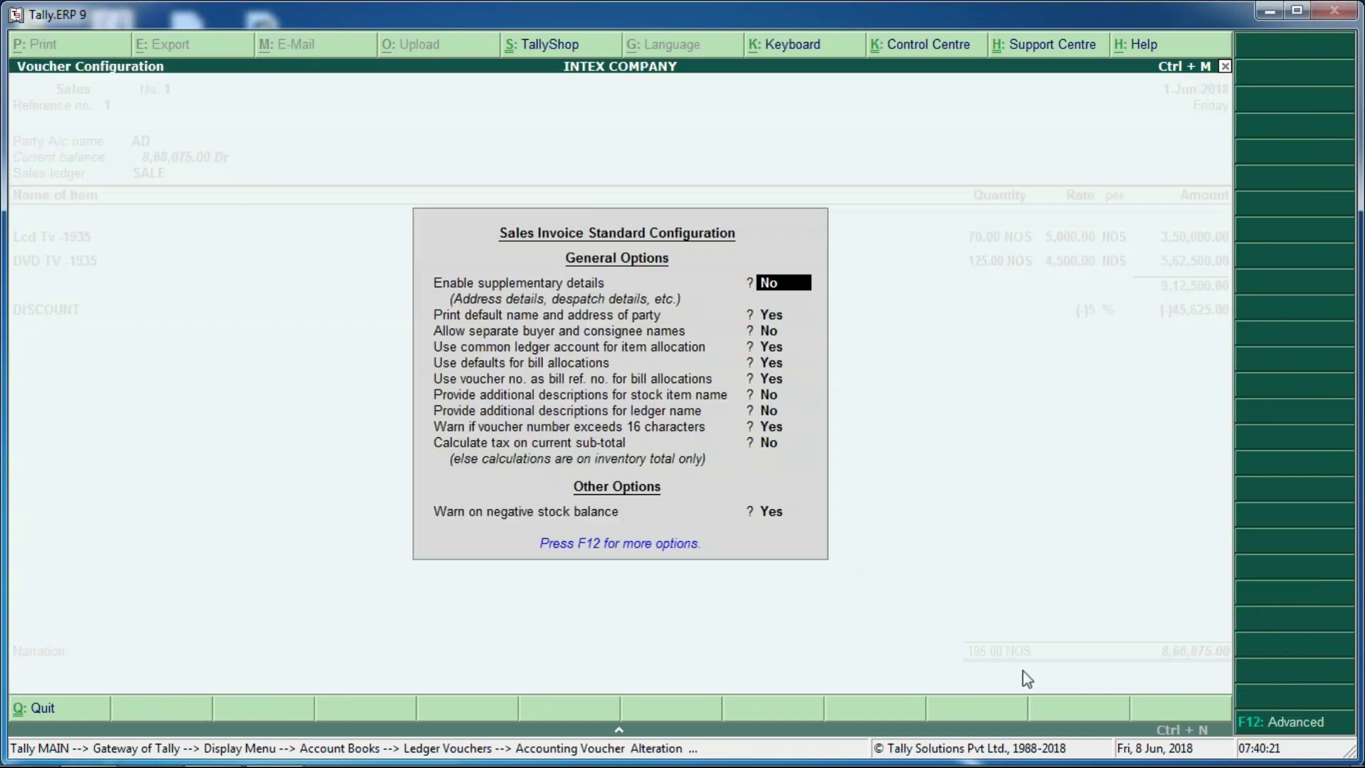
key("Return")
key("Return")
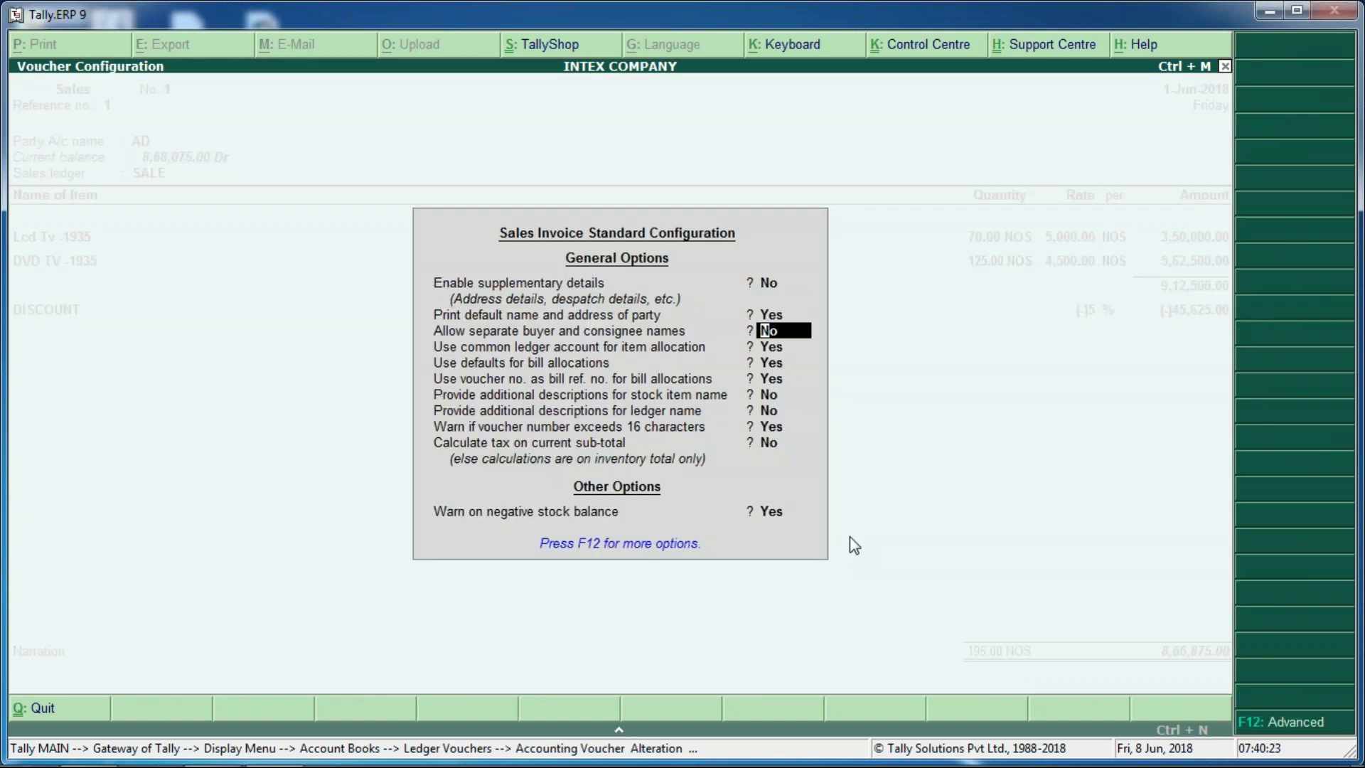
key("Escape")
key("Escape")
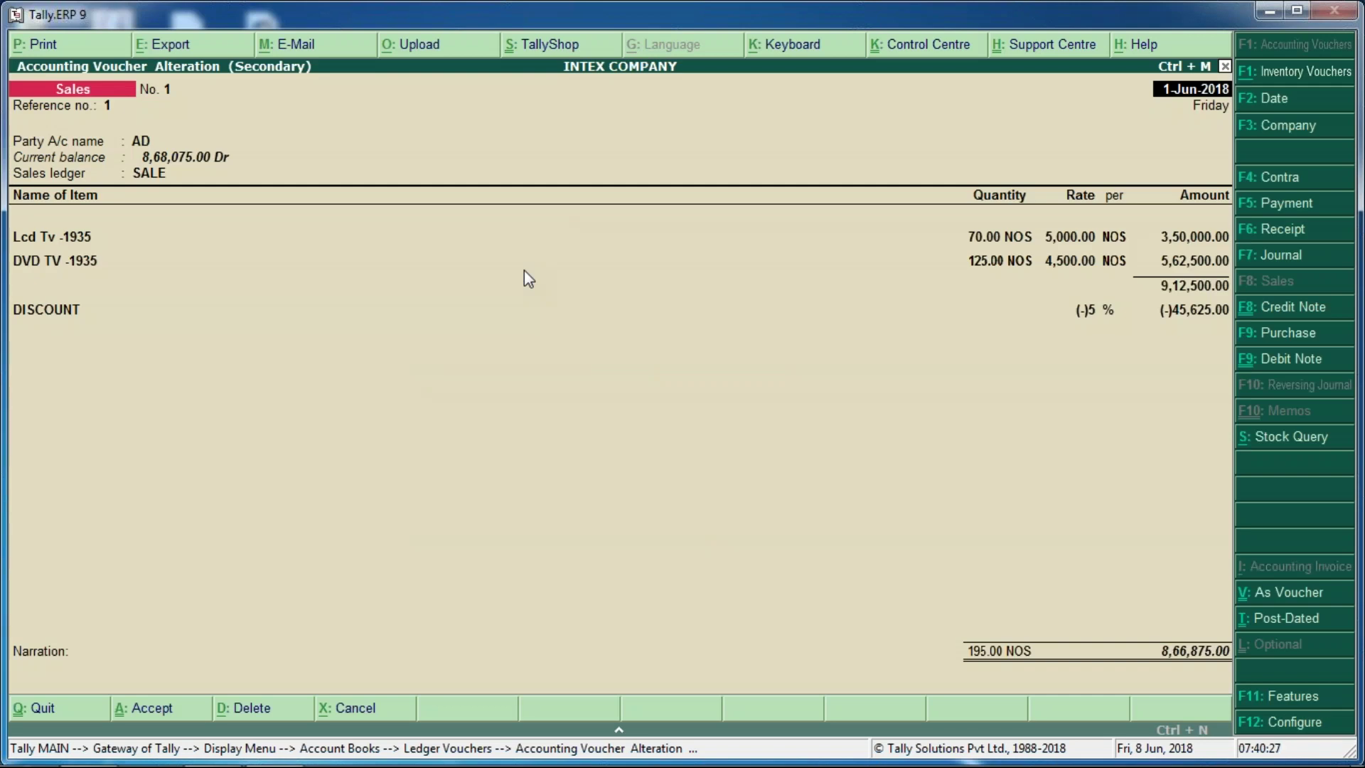
- Preview the voucher's invoice printout in the pre-printed paper format, then close it
key("alt+p")
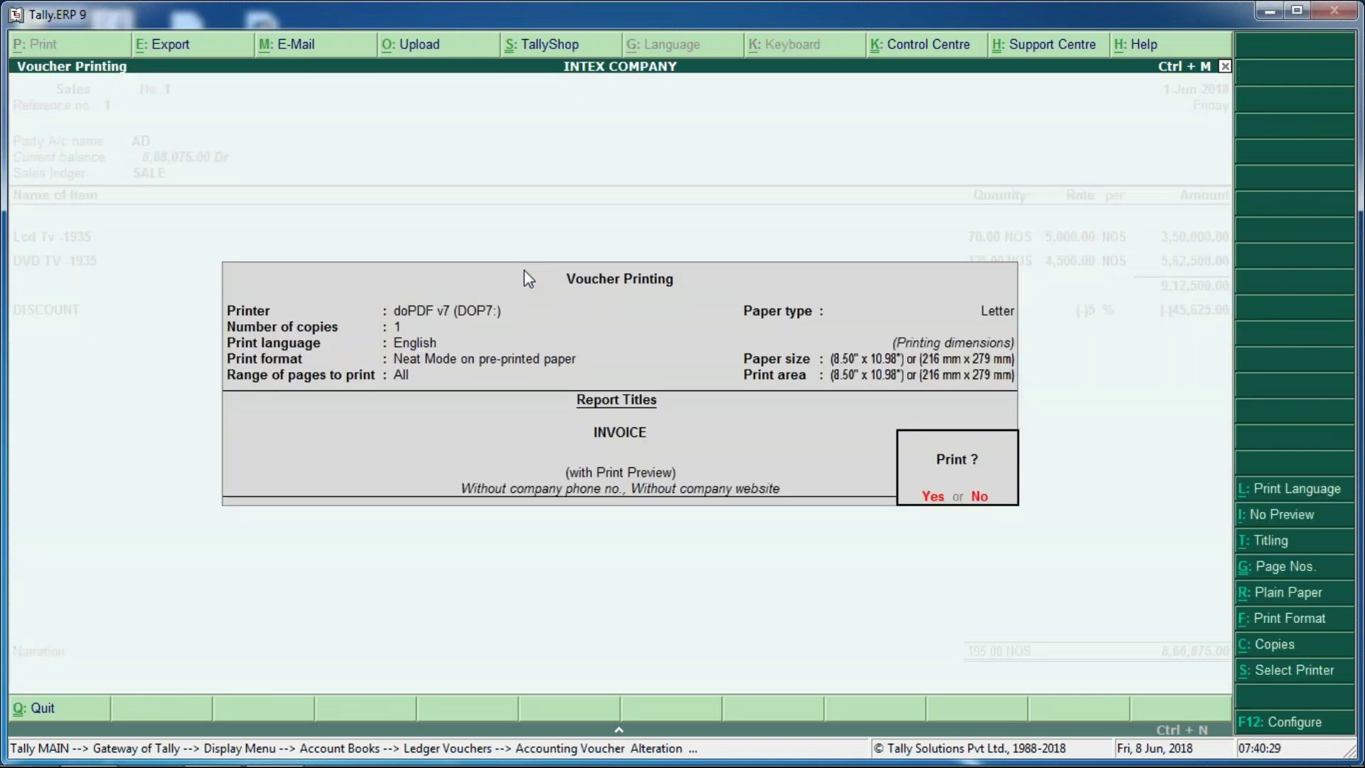
key("Return")
key("Escape")
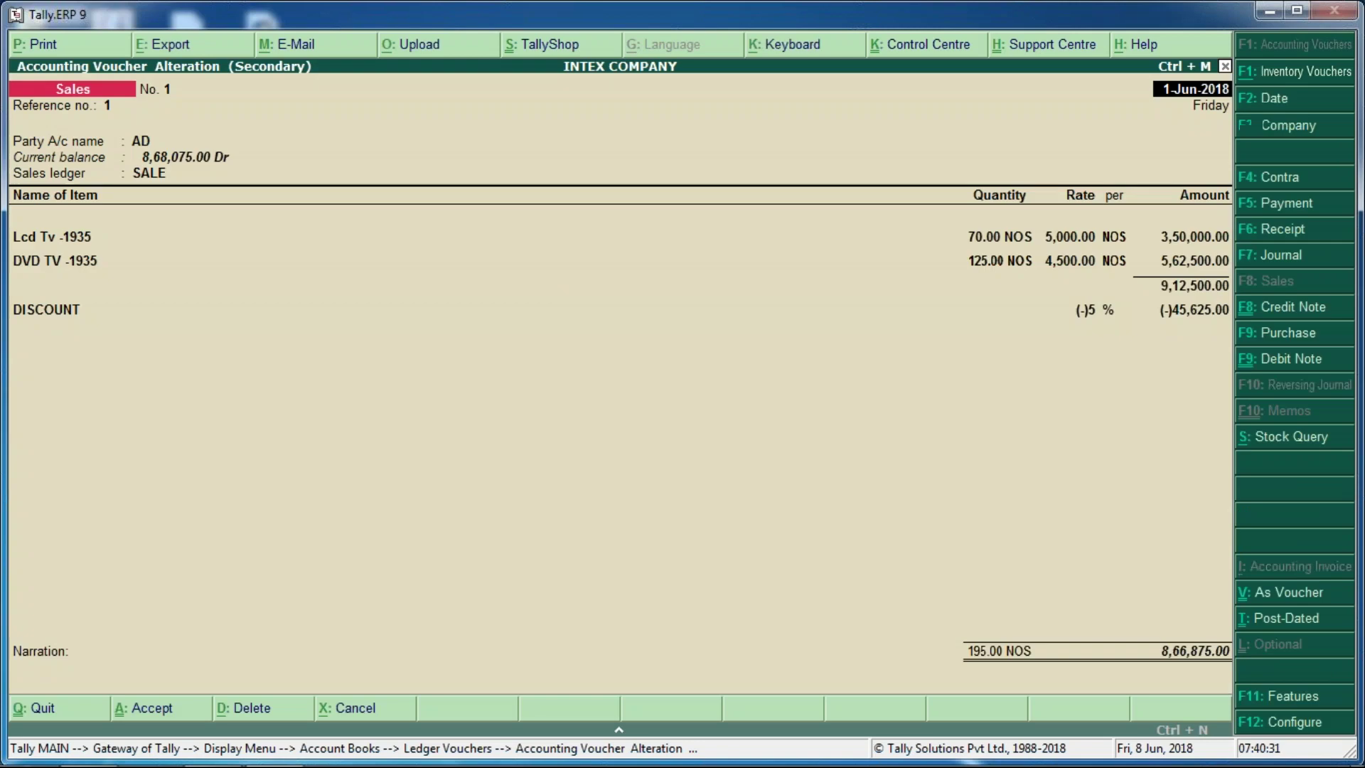
- Preview the invoice printout on plain paper, zoom in to examine the buyer and item details, and close it
key("alt+p")
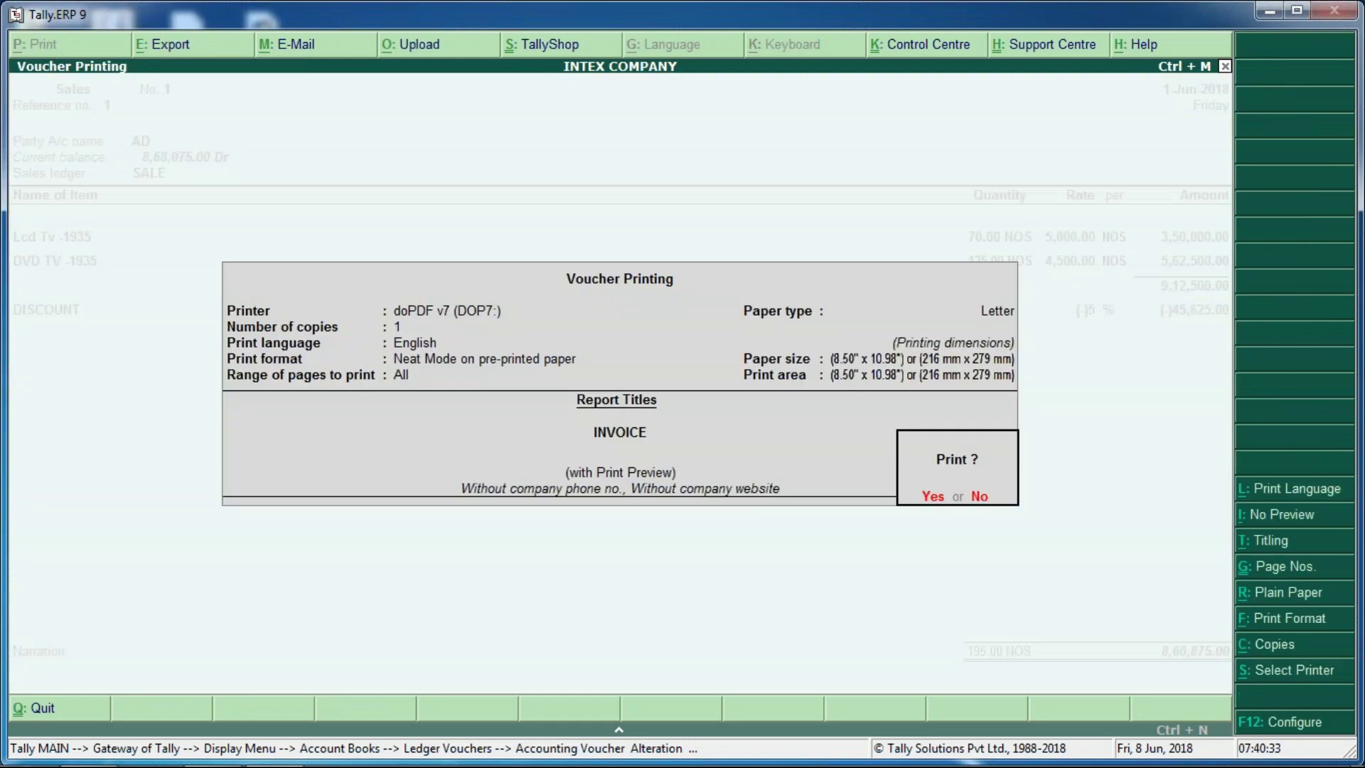
left_click(1282, 594)
key("Return")
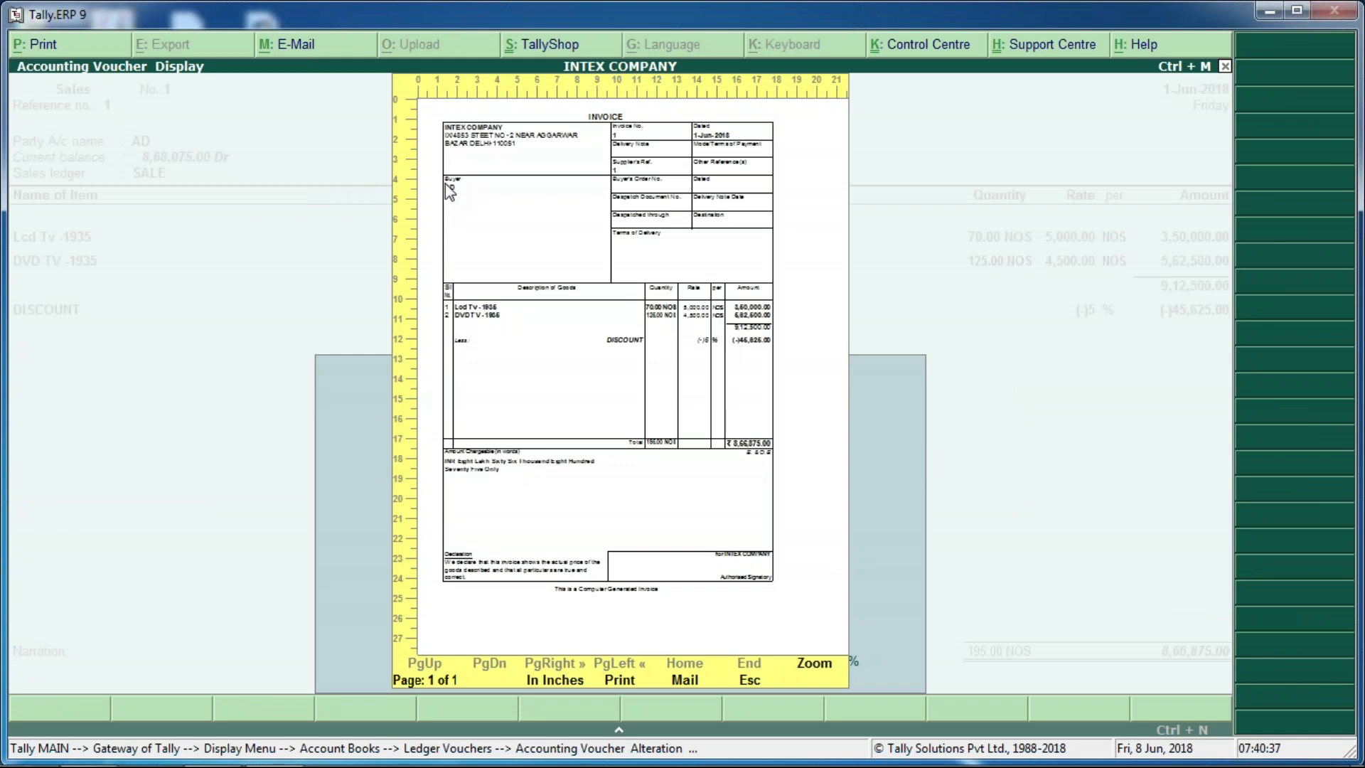
key("alt+z")
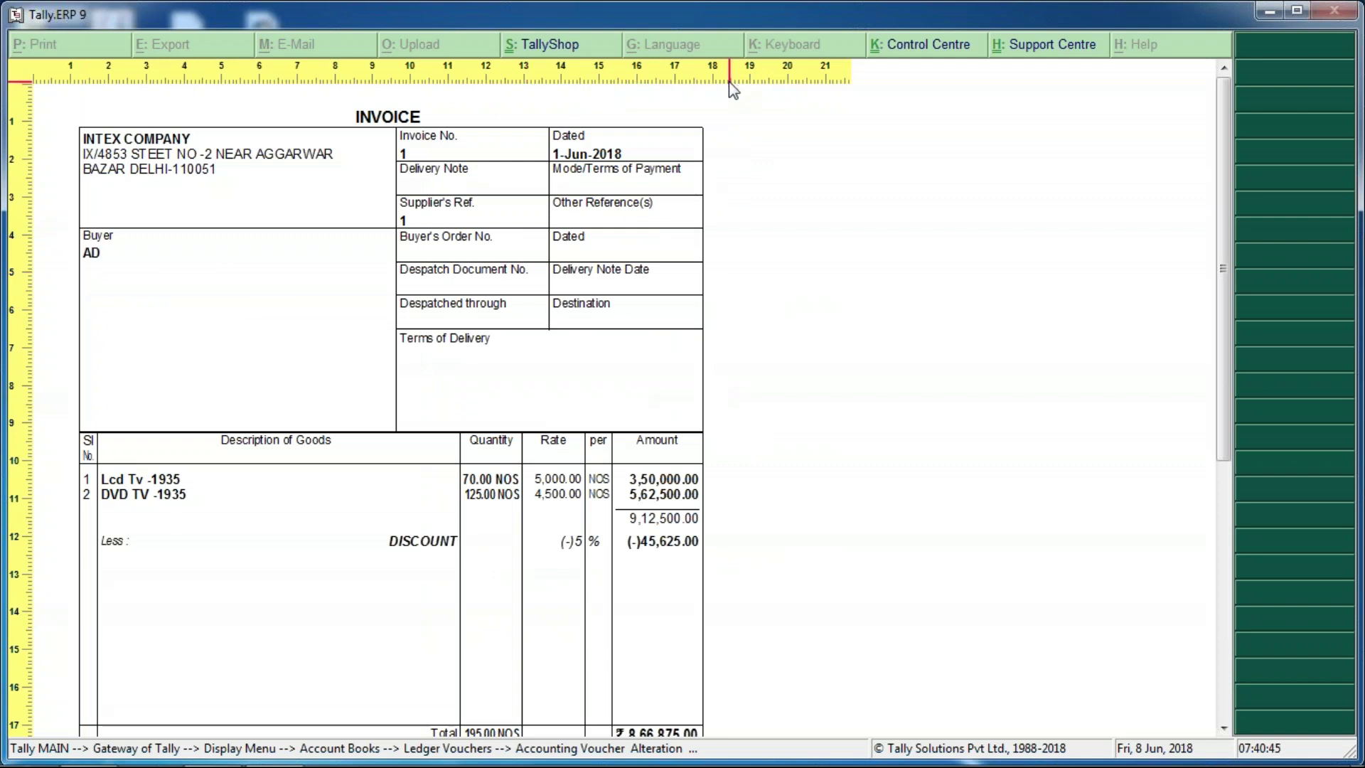
key("alt+z")
key("Escape")
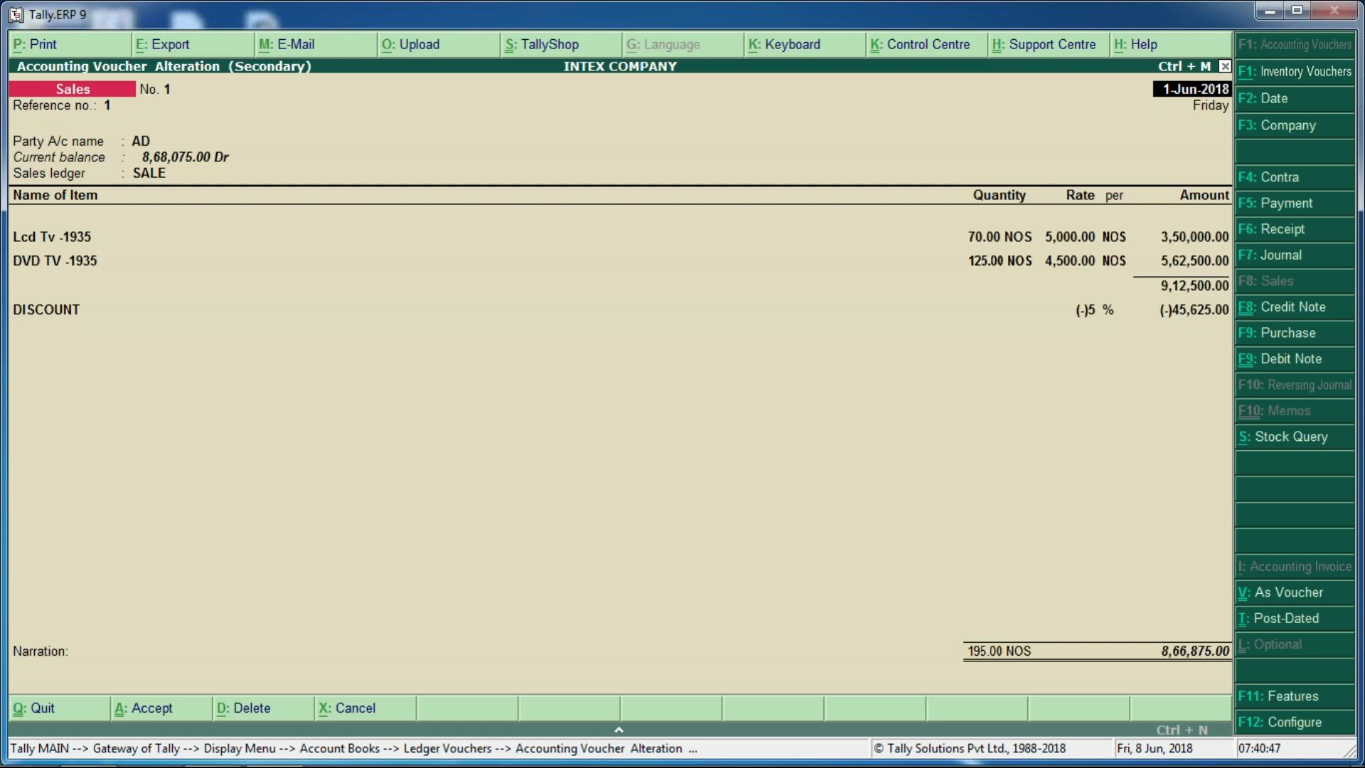
- Set Allow separate buyer and consignee names to Yes in the sales invoice configuration and save it
key("F12")
key("Return")
key("Return")
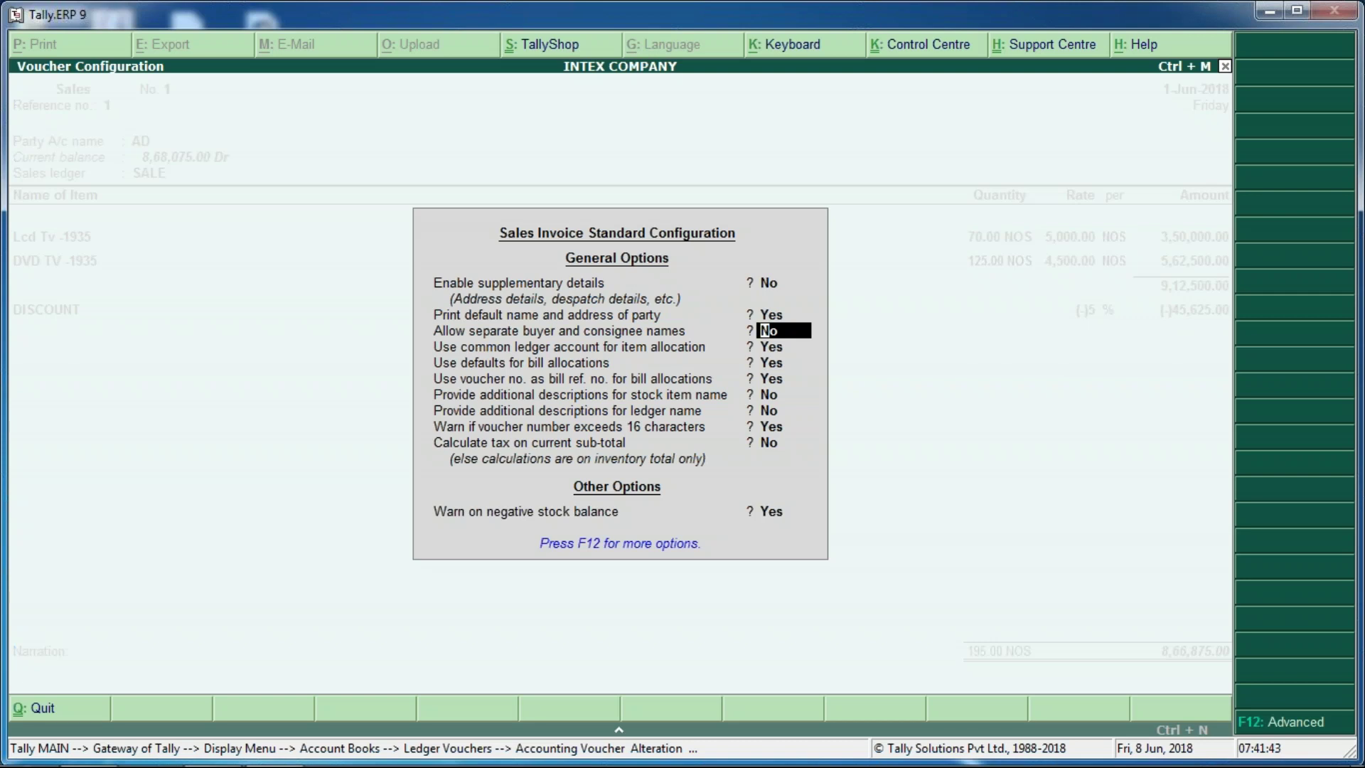
type("Y")
key("Return")
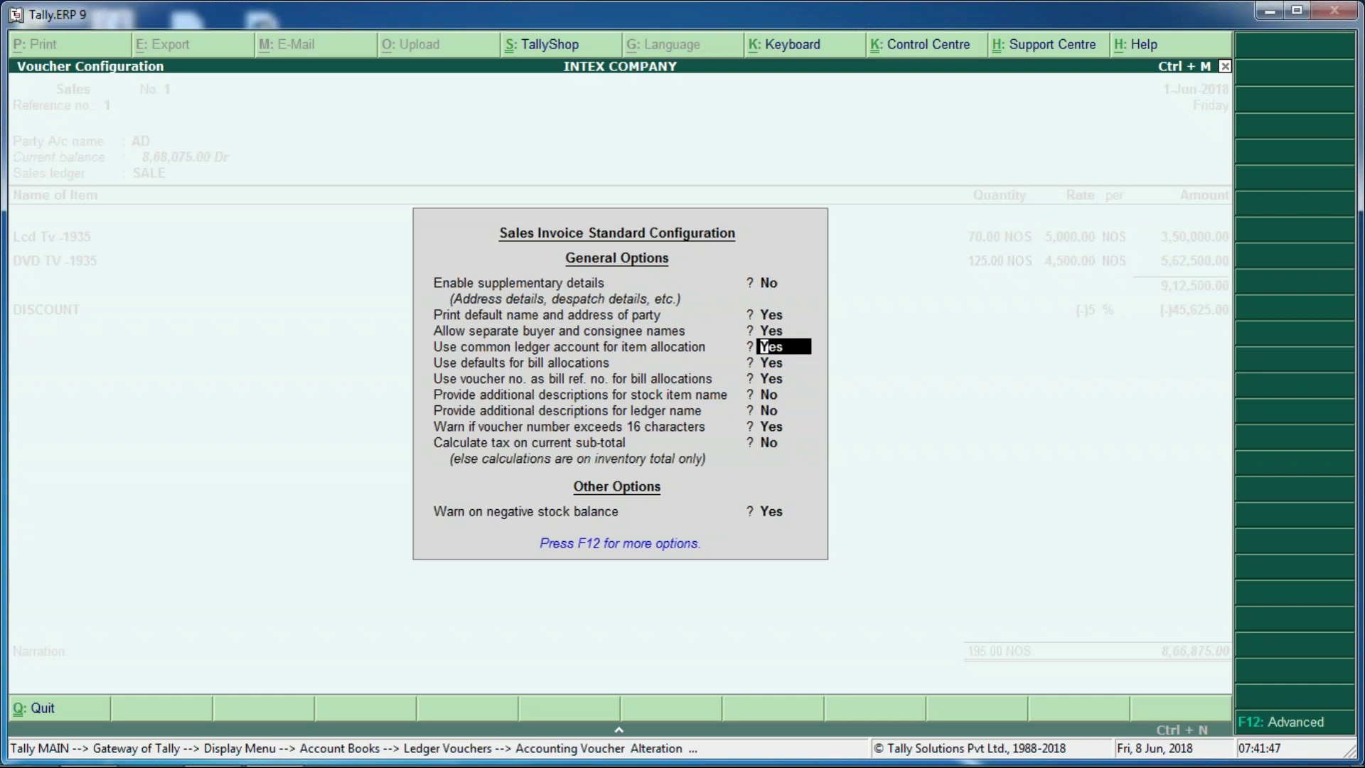
key("ctrl+a")
- Go through the voucher's party, stock item and discount entries and accept sales voucher No. 1
key("Return")
key("Return")
key("Return")
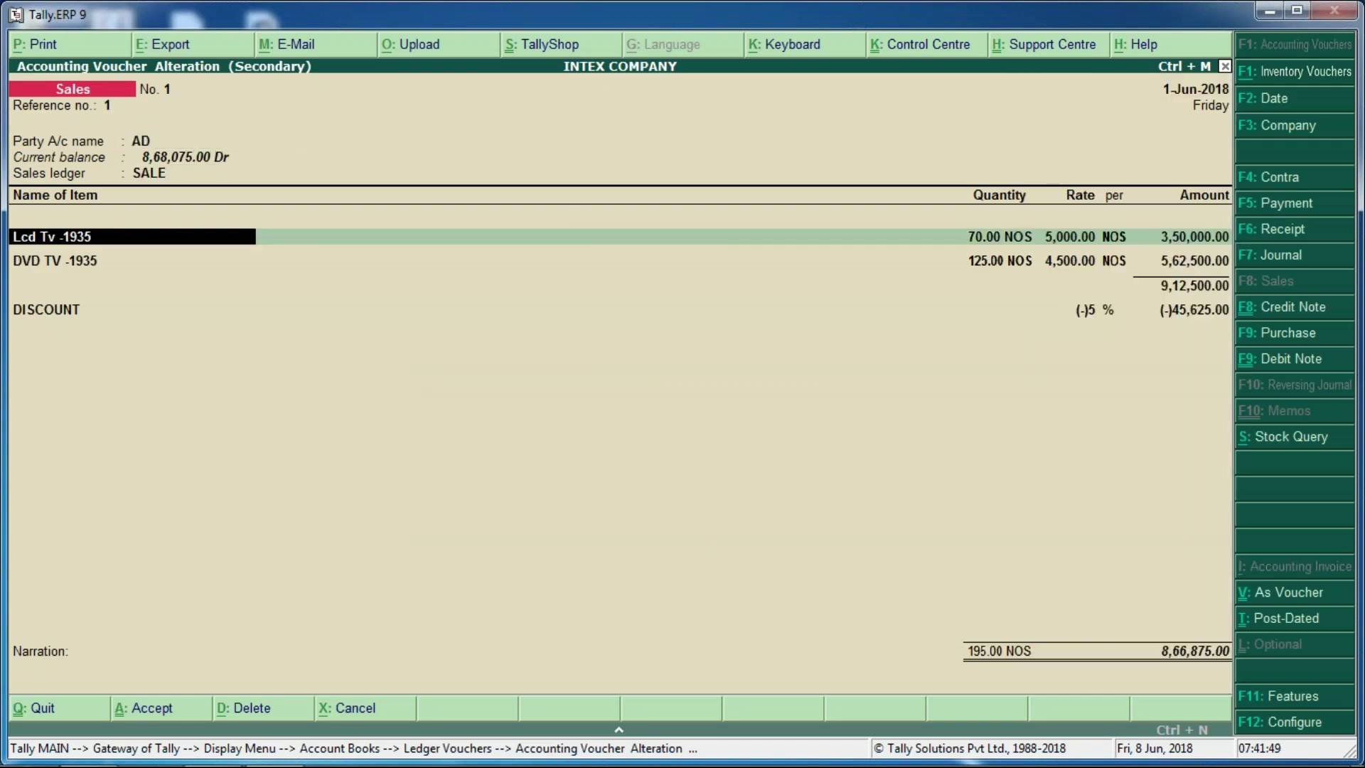
key("BackSpace")
key("BackSpace")
key("Return")
key("Return")
key("Return")
key("Return")
key("Return")
key("Return")
key("Return")
key("Return")
key("Return")
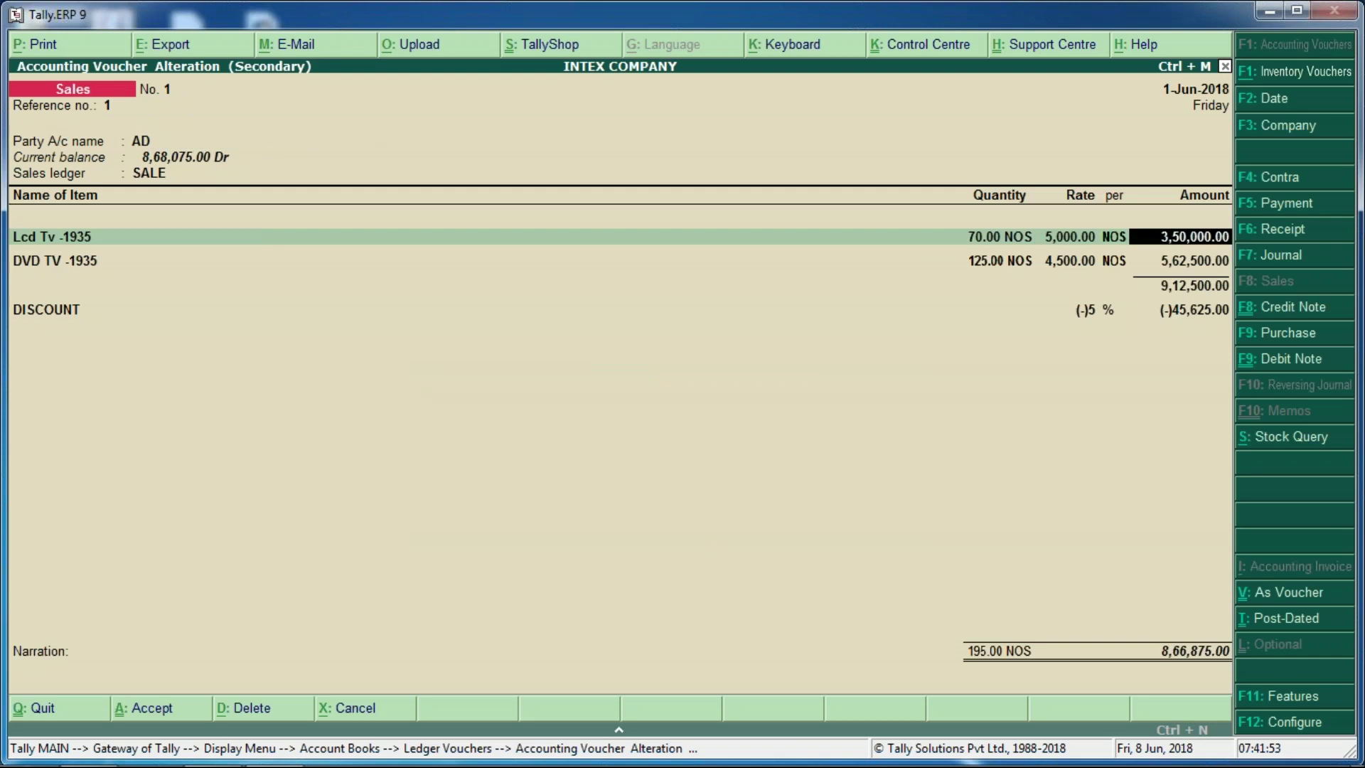
key("Return")
key("Return")
key("Return")
key("Return")
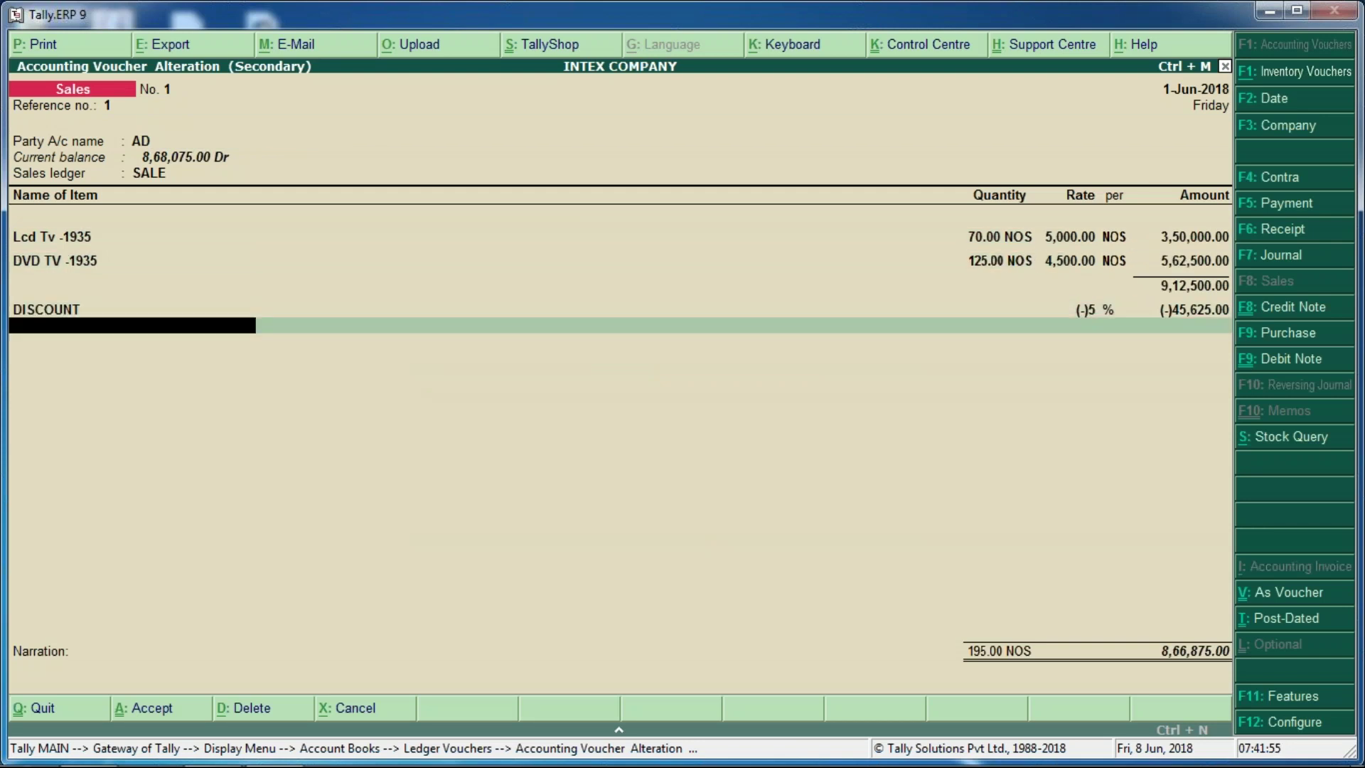
key("Return")
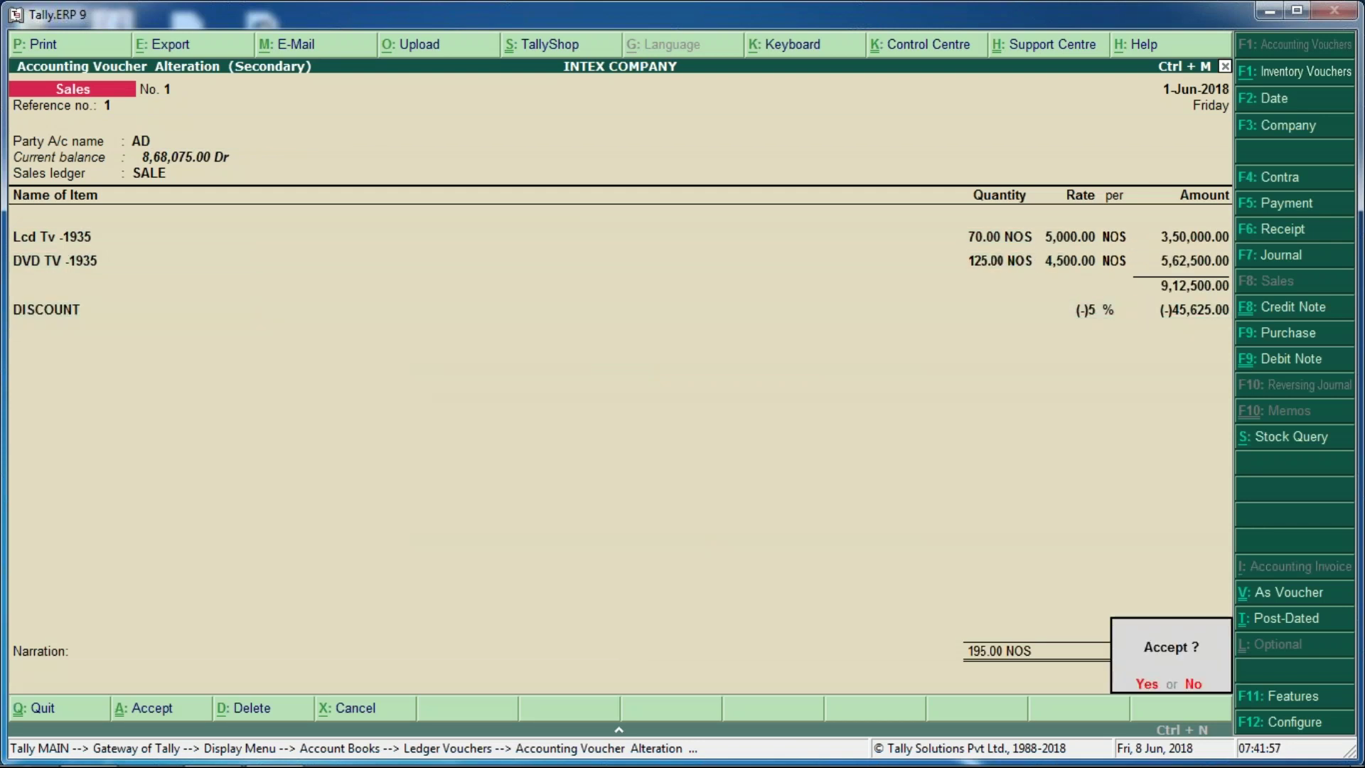
key("Return")
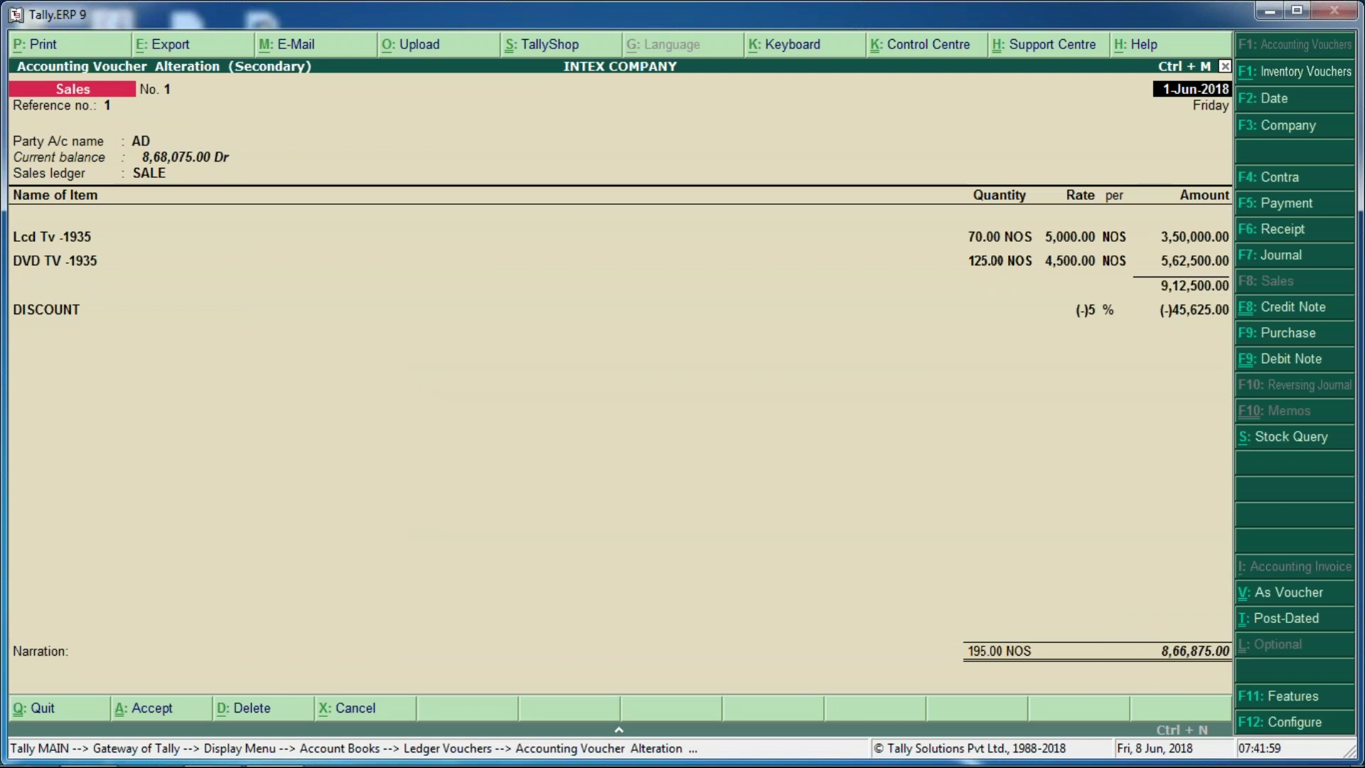
- Open the AD party ledger from the voucher to check its details and accept it
key("Return")
key("Return")
key("ctrl+Return")
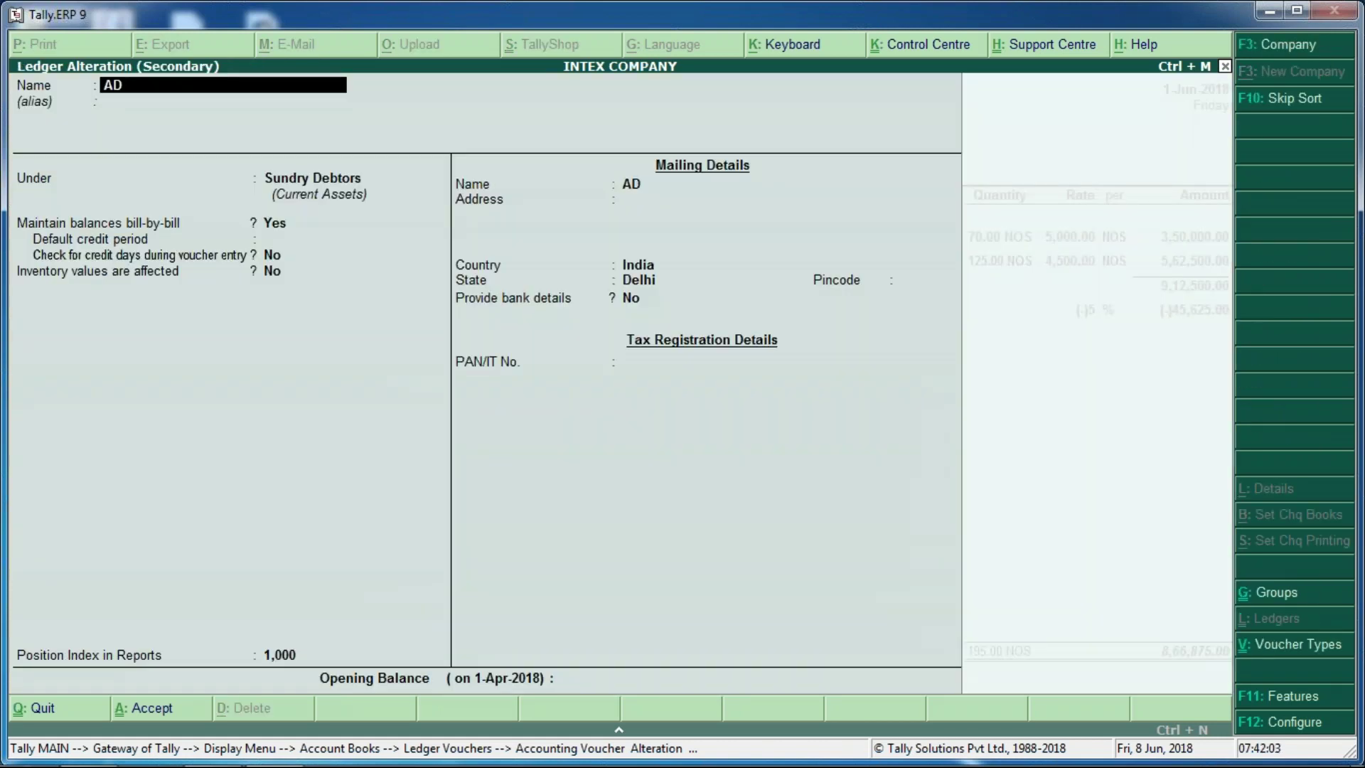
key("ctrl+a")
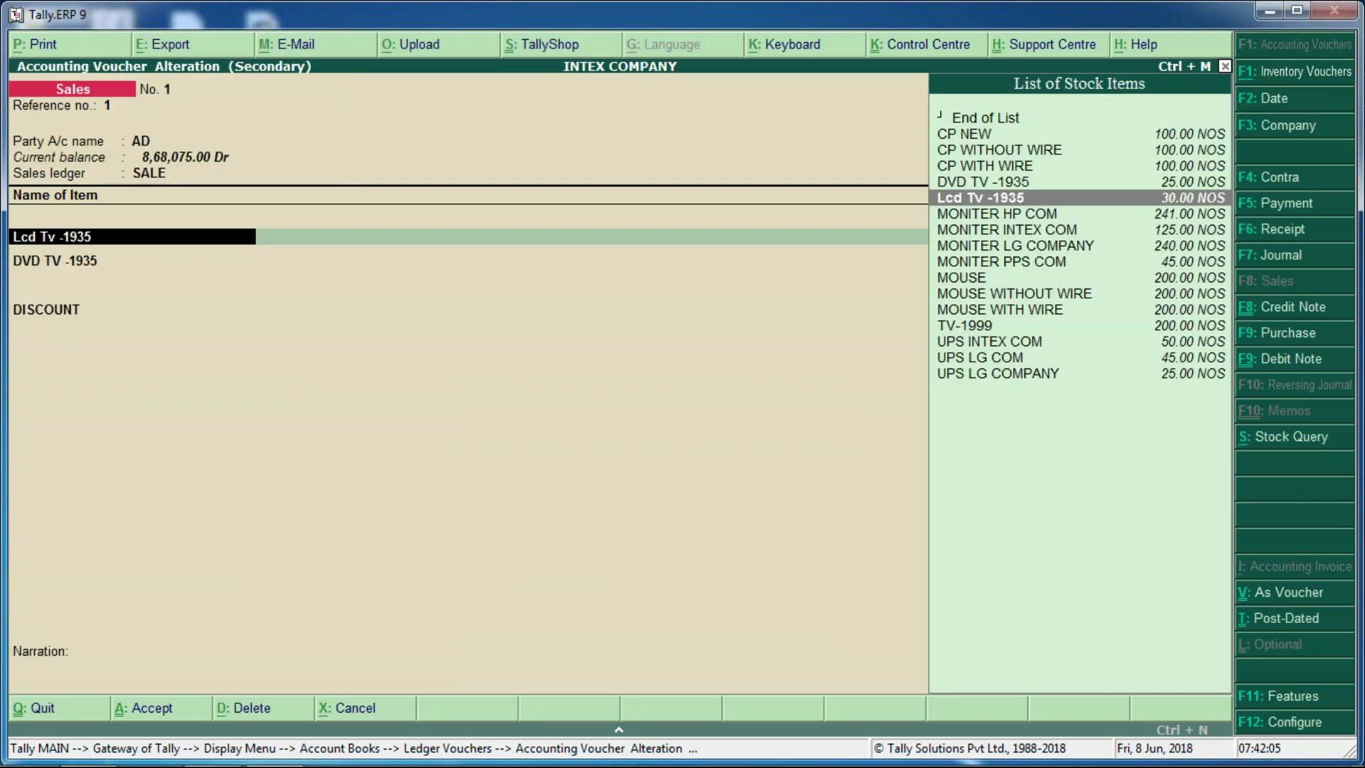
- Set Enable supplementary details to Yes in the sales invoice configuration and accept the remaining options
key("F12")
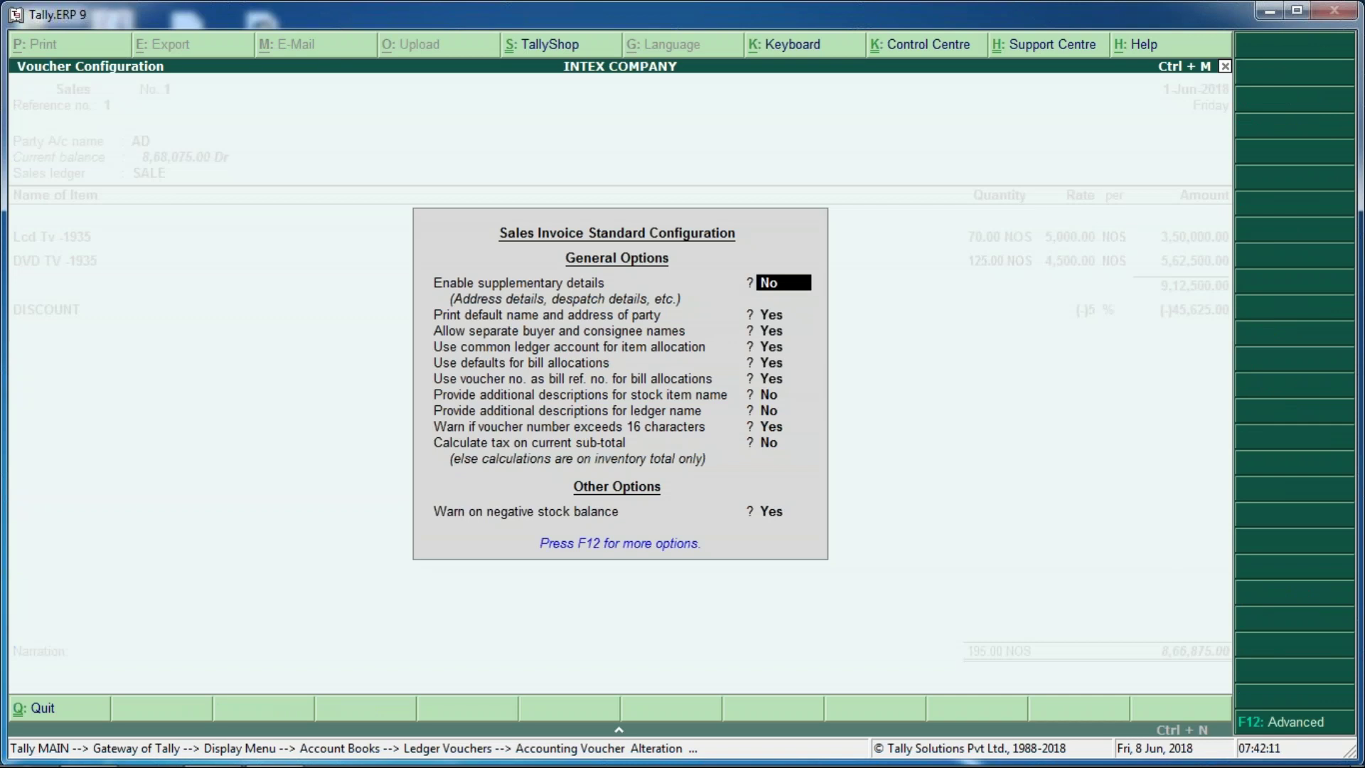
type("y")
key("Return")
key("Return")
key("Return")
key("Return")
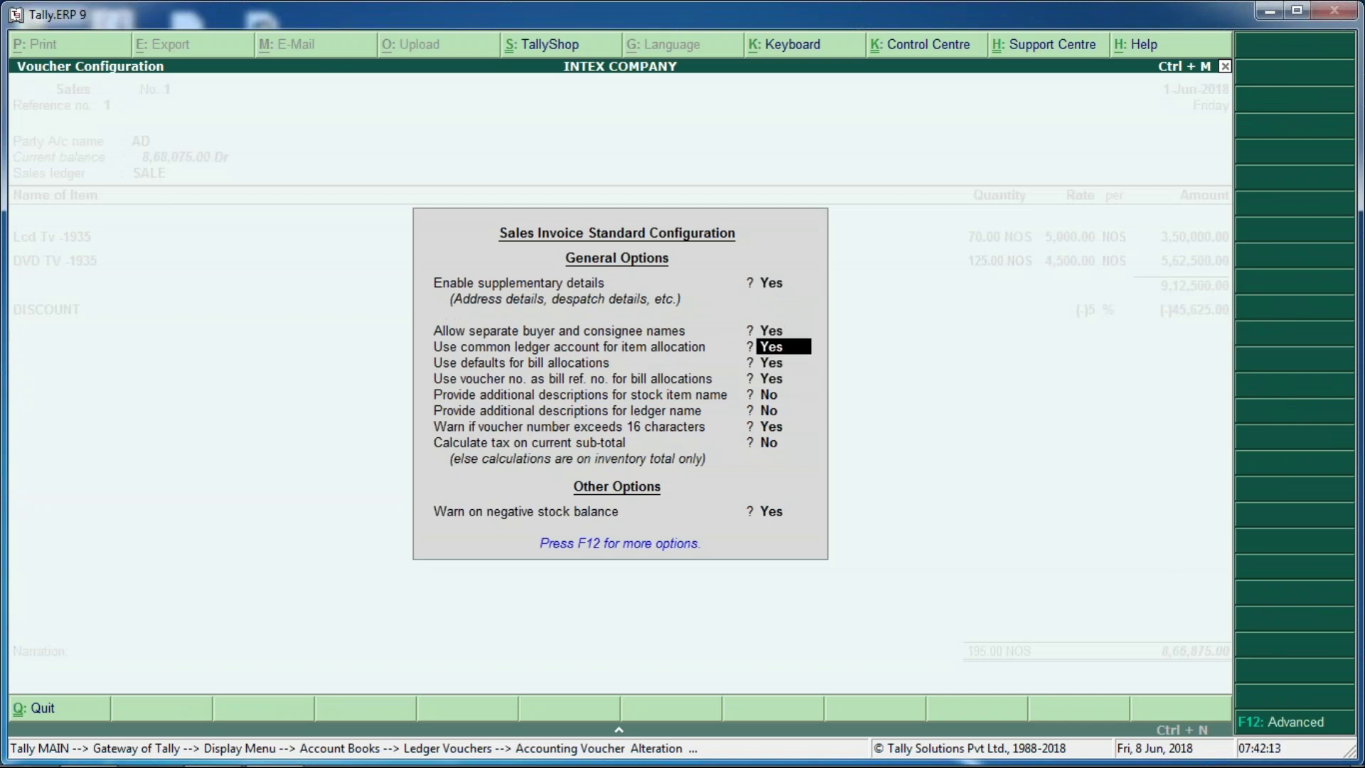
key("Return")
key("Return")
key("Return")
key("Return")
key("Return")
key("Return")
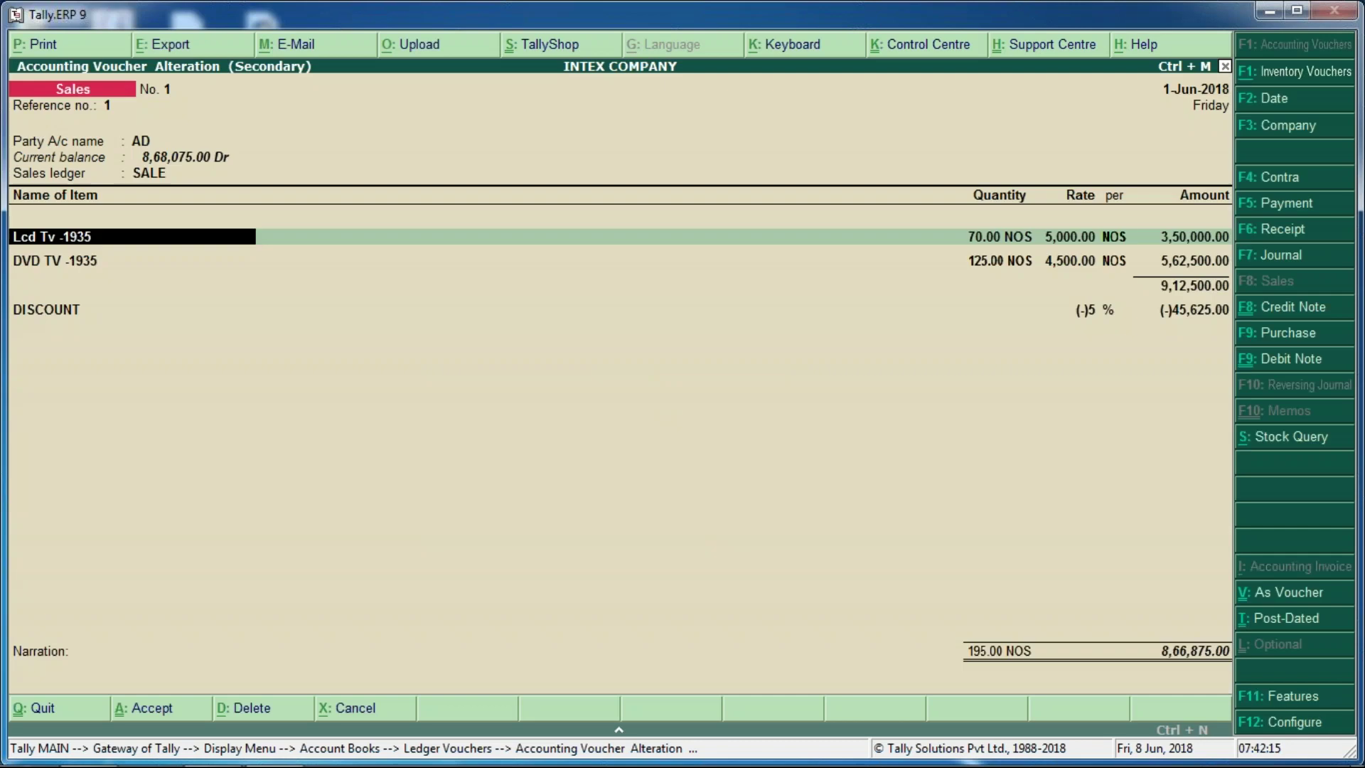
- Open the party details for AD, examine the consignee and buyer fields, and quit them
key("BackSpace")
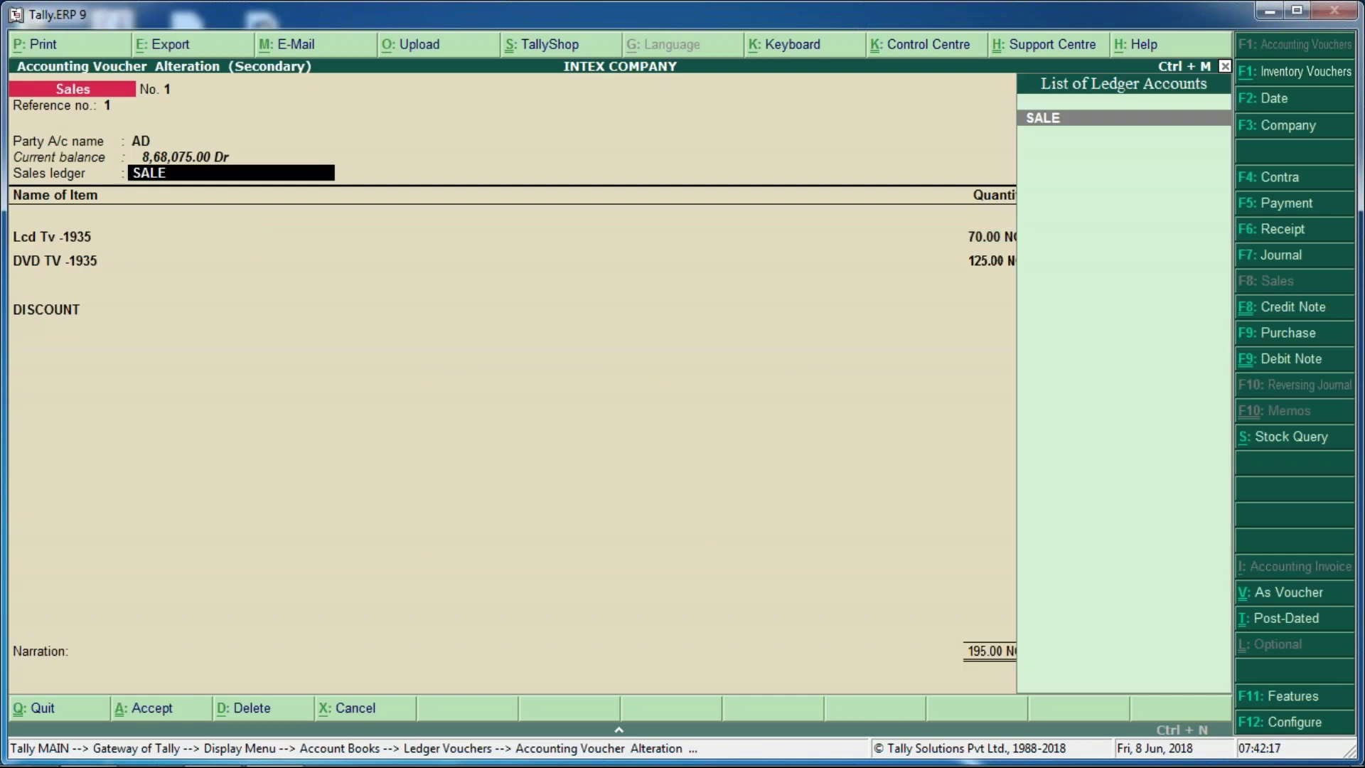
key("BackSpace")
key("Return")
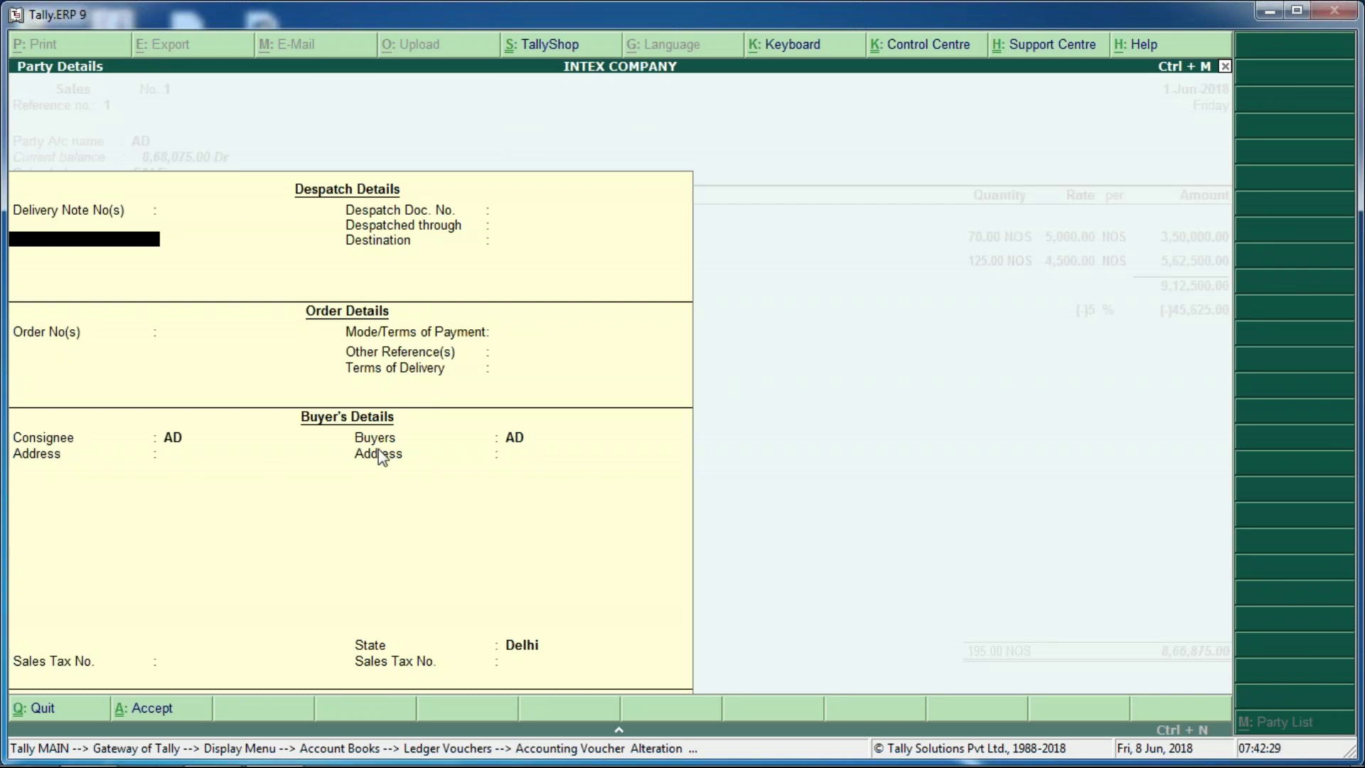
left_click(173, 443)
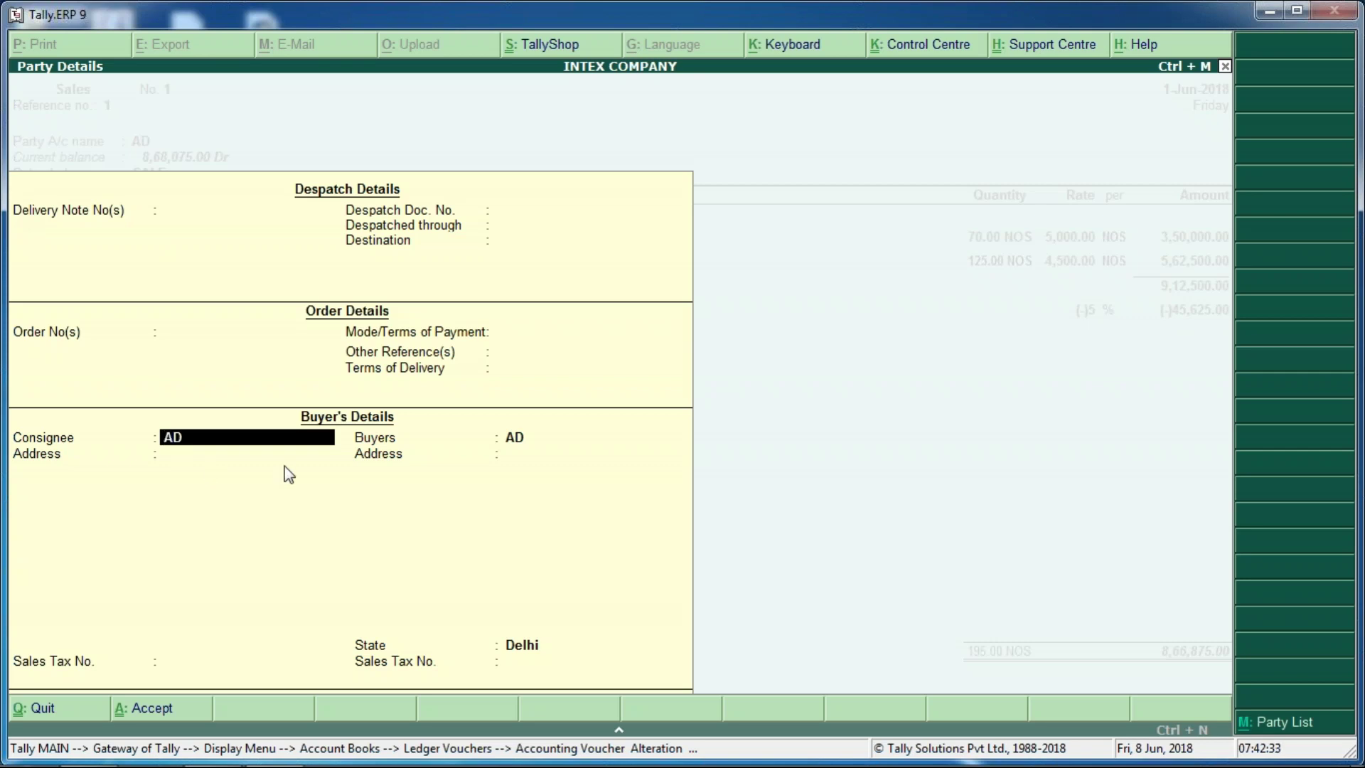
key("Return")
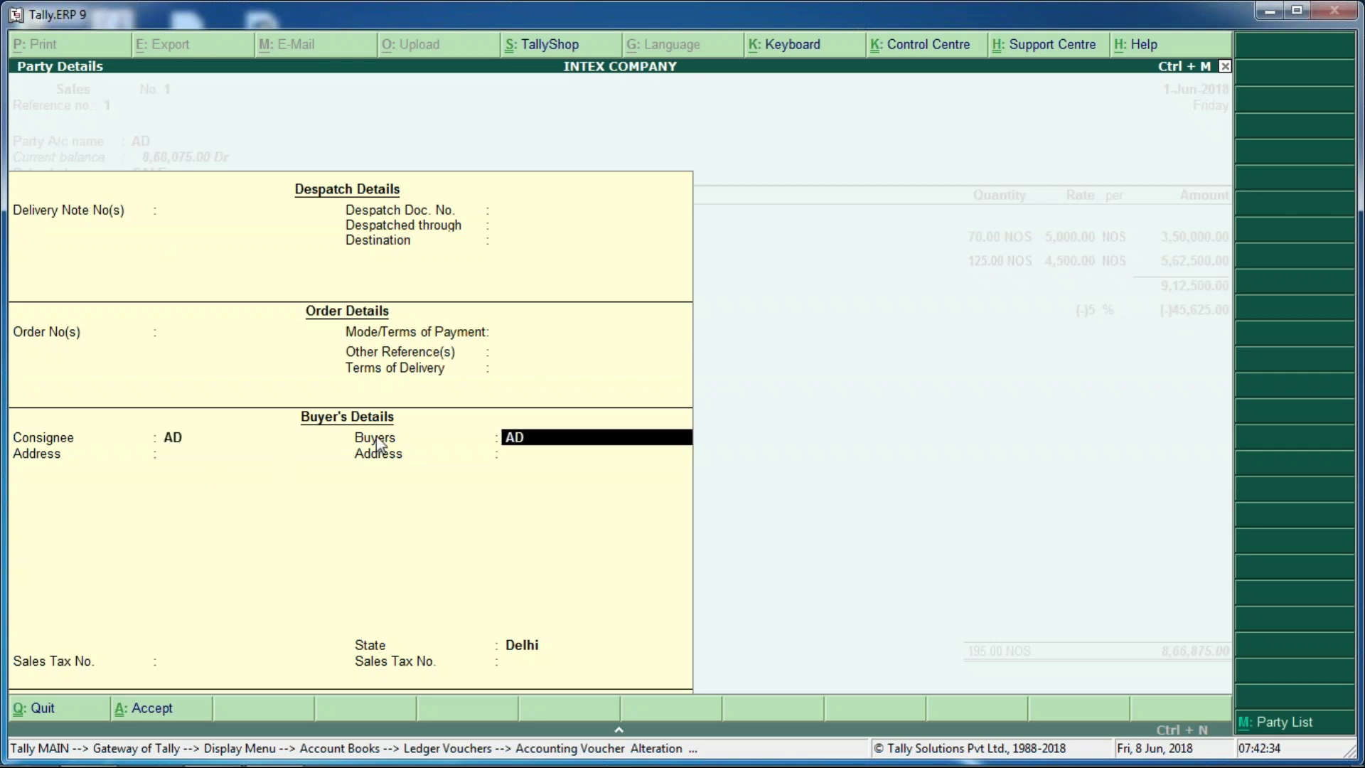
left_click(160, 442)
key("BackSpace")
key("Escape")
key("y")
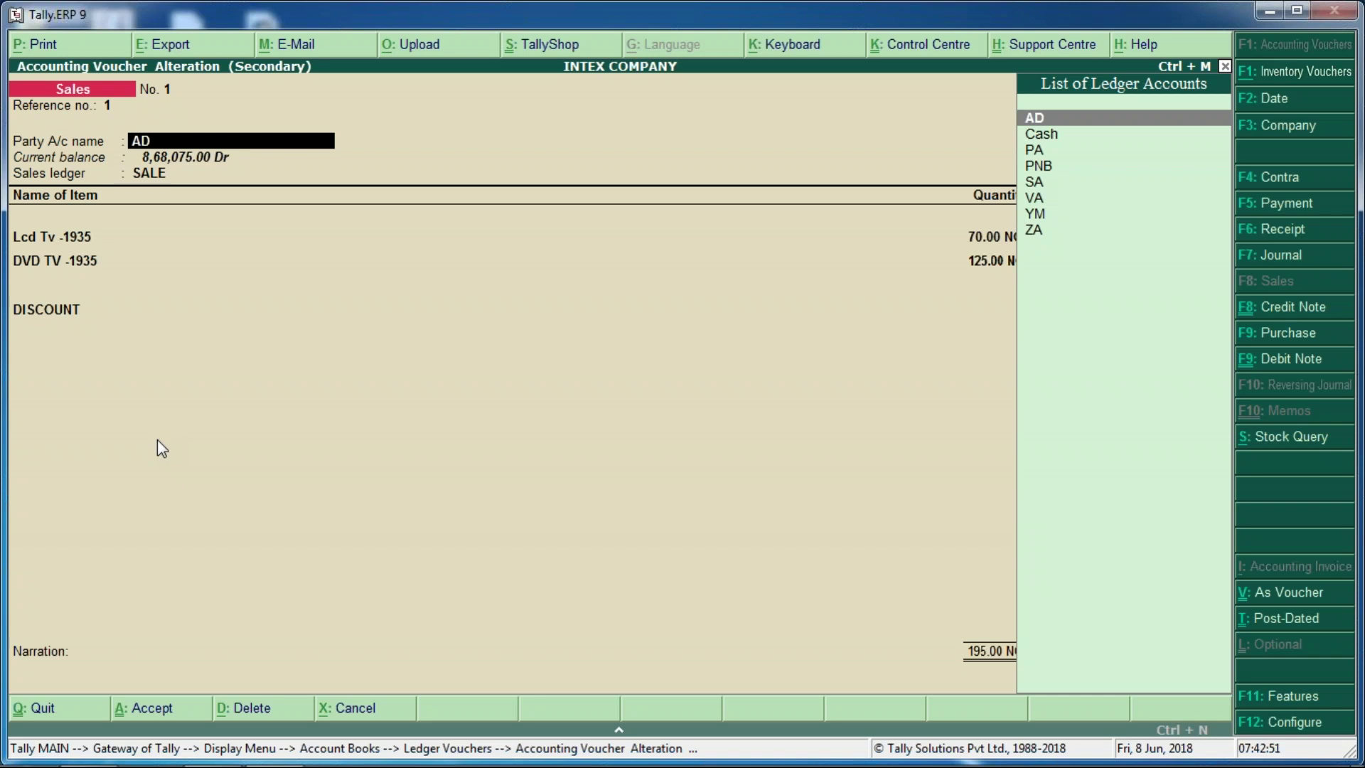
key("F12")
key("Down")
key("Down")
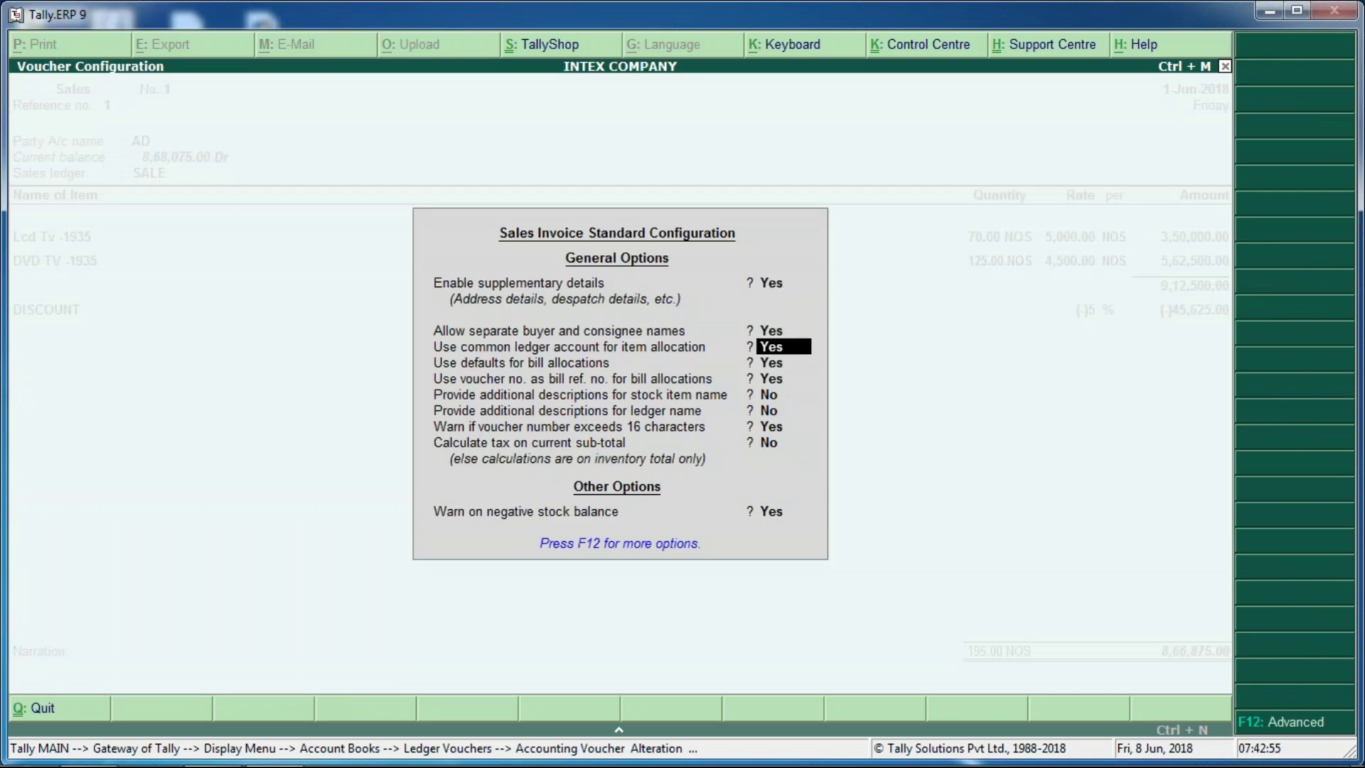
key("Up")
key("Up")
type("n")
key("Return")
key("Return")
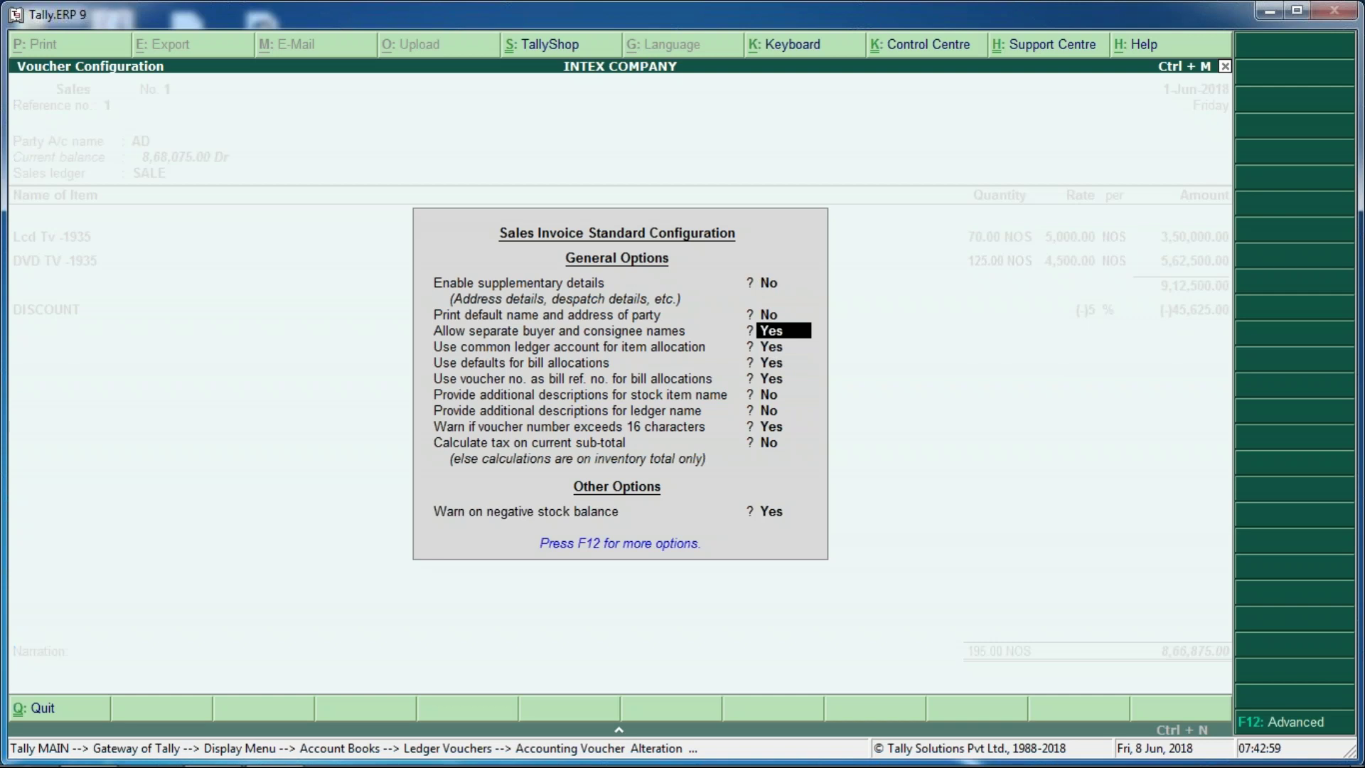
key("Return")
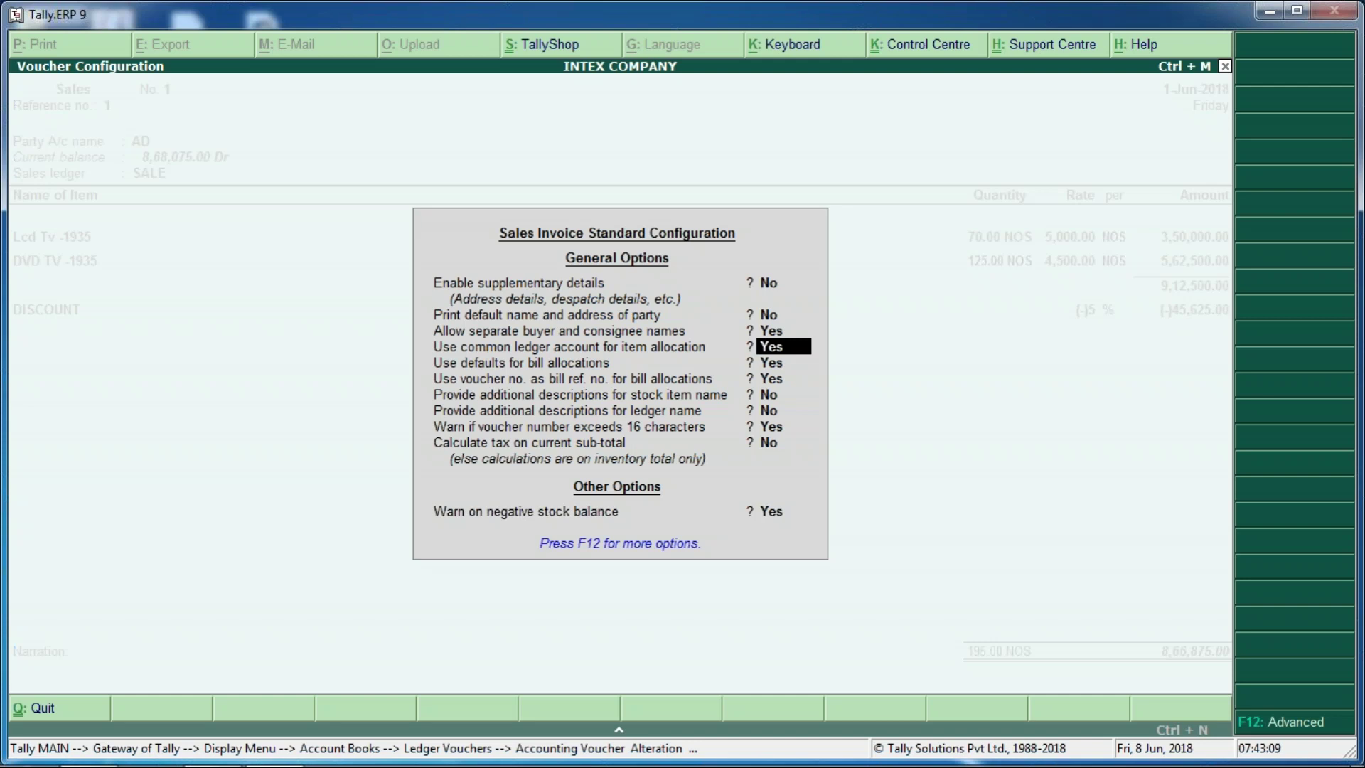
key("Escape")
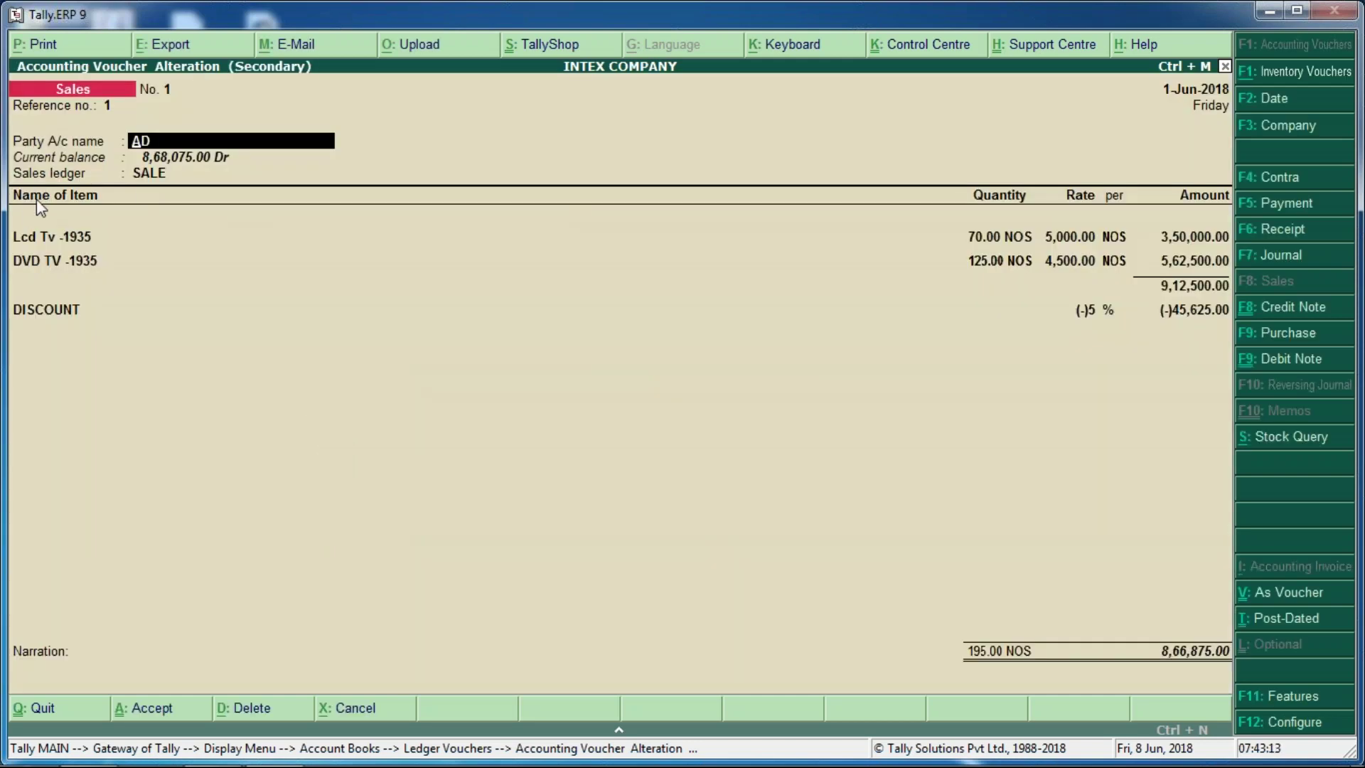
- Keep AD as the party and accept its despatch, order and buyer's details, with AD as consignee and buyer
key("Return")
key("Return")
key("Return")
key("Return")
key("Return")
key("Return")
key("Return")
key("Return")
key("Return")
key("Return")
key("Return")
key("Return")
key("Return")
key("Return")
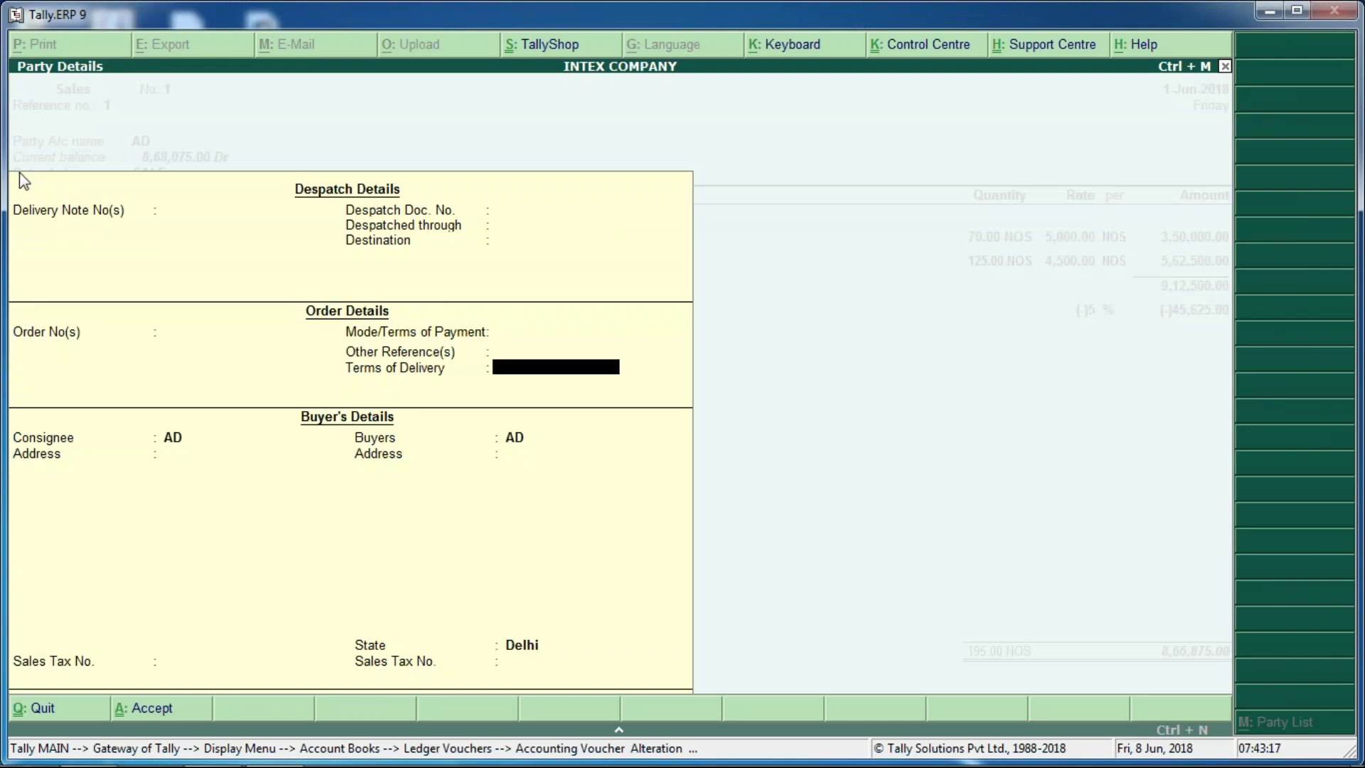
key("Return")
key("Return")
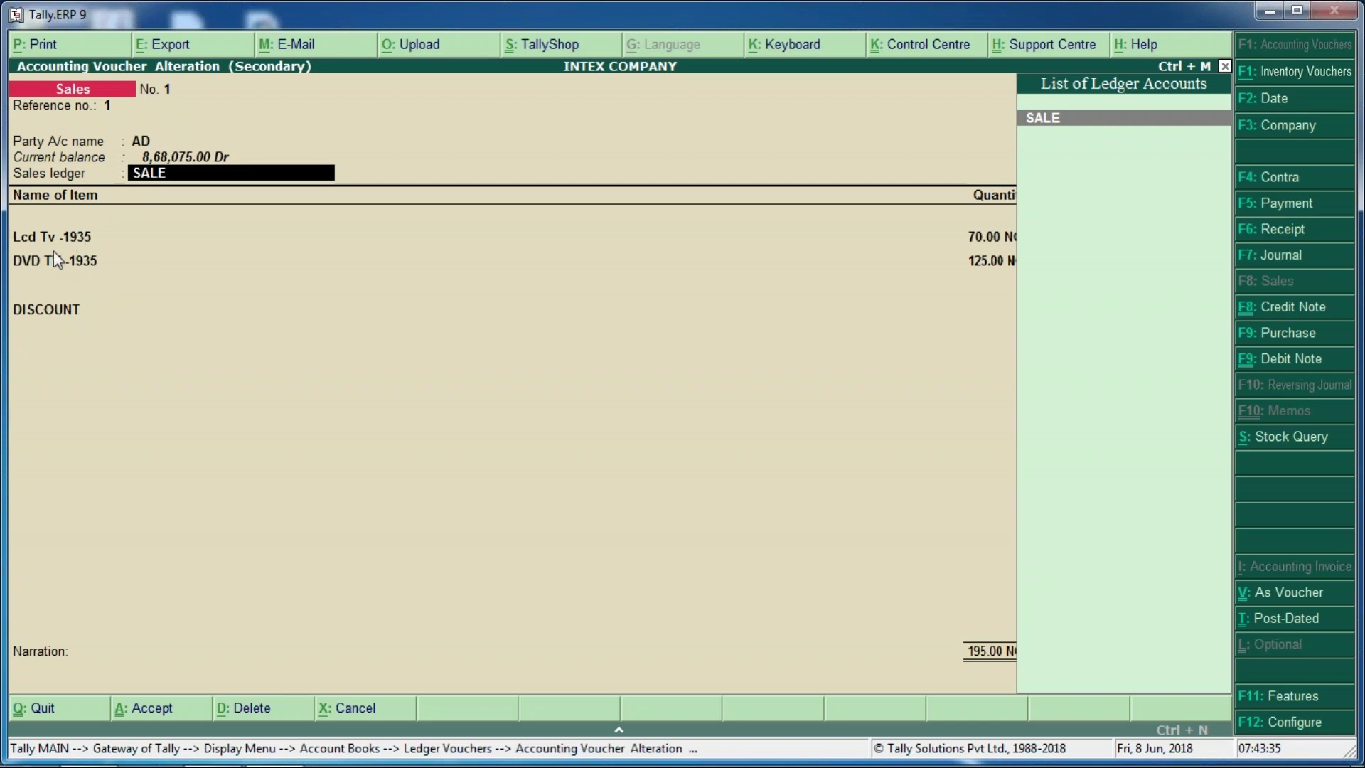
- Set Use common ledger account for item allocation to No in the sales invoice configuration and accept the remaining options
key("F12")
key("Return")
key("Return")
key("Return")
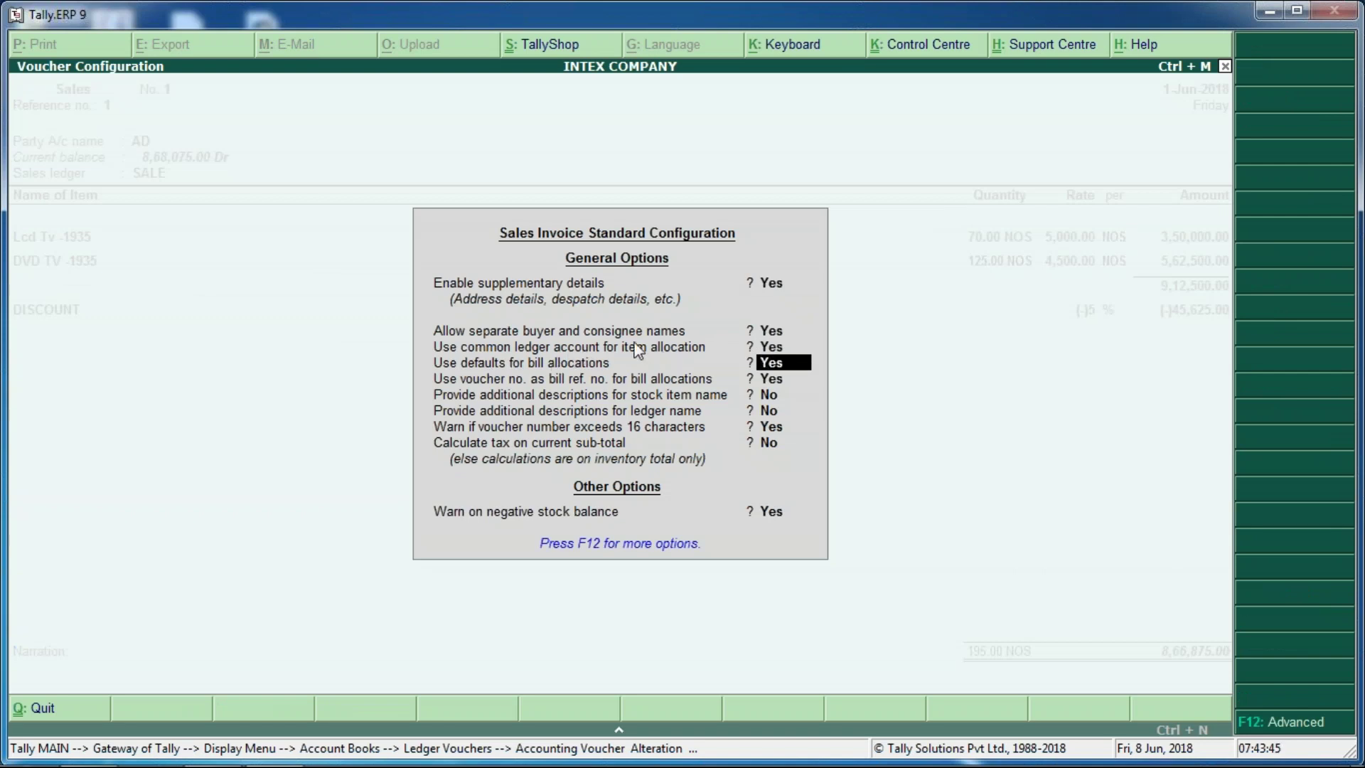
key("Up")
key("Down")
key("Down")
key("Down")
key("Down")
key("Down")
key("Down")
key("Down")
key("Return")
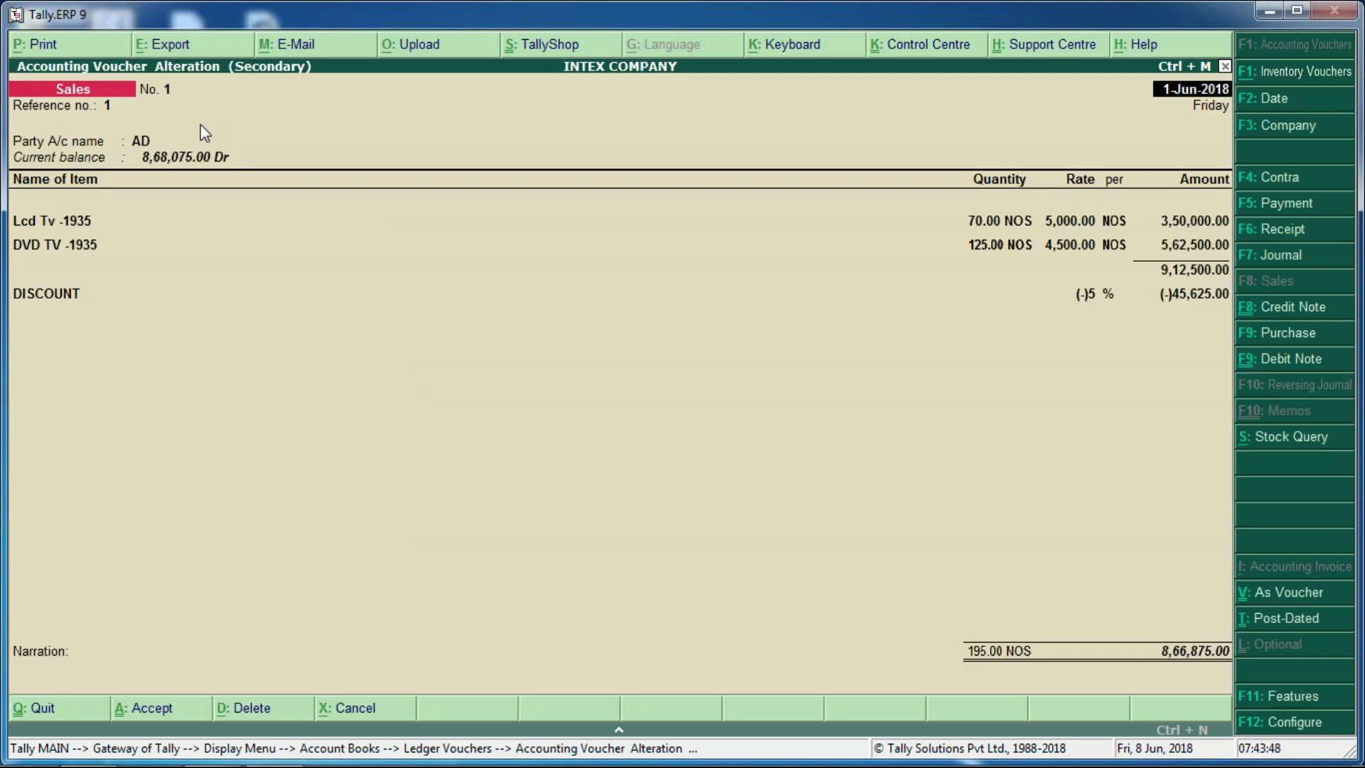
- Keep the voucher date and party AD, and accept the party details up to the item lines
key("Return")
key("Return")
key("Return")
key("Return")
key("Return")
key("Return")
key("Return")
key("Return")
key("Return")
key("Return")
key("Return")
key("Return")
key("Return")
key("Return")
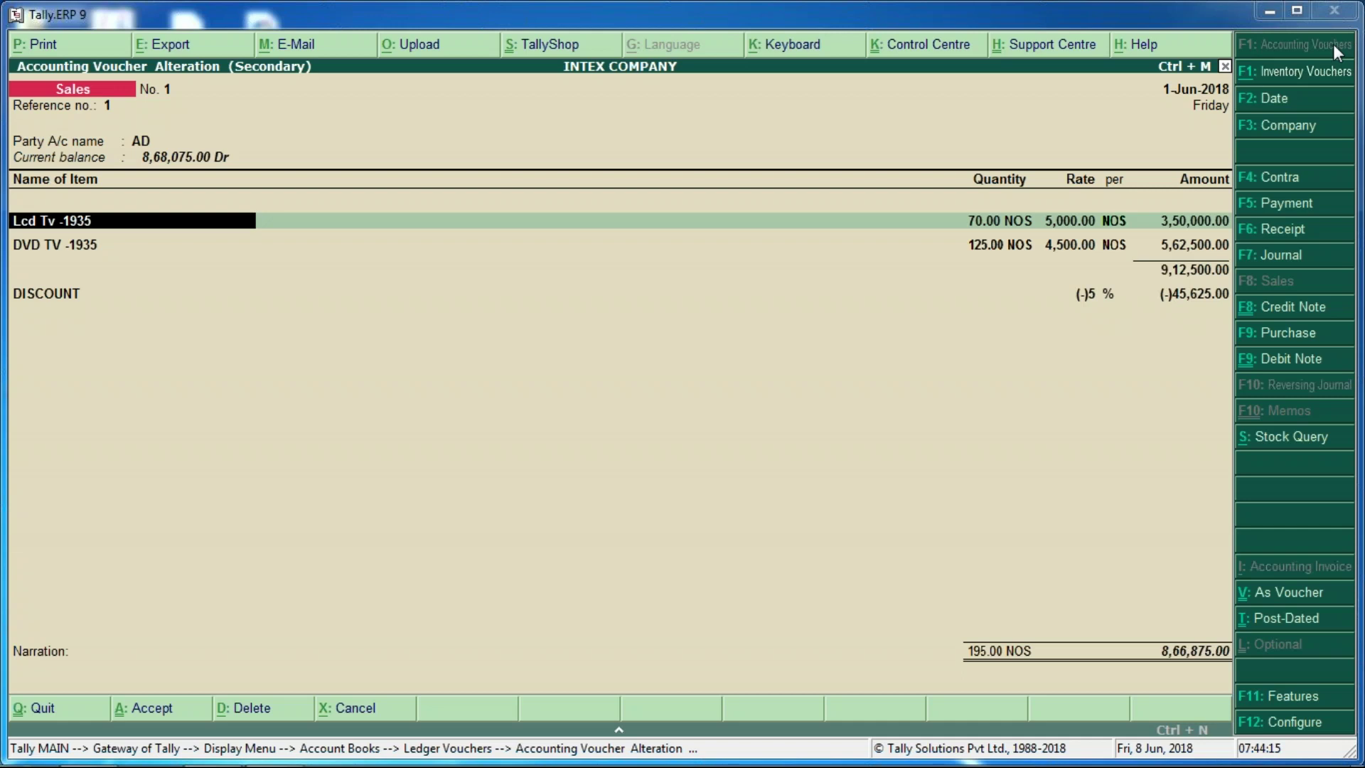
- Return to the AD party account and accept its despatch, order and buyer's details again
left_click(140, 142)
key("Return")
key("Return")
key("Return")
key("Return")
key("Return")
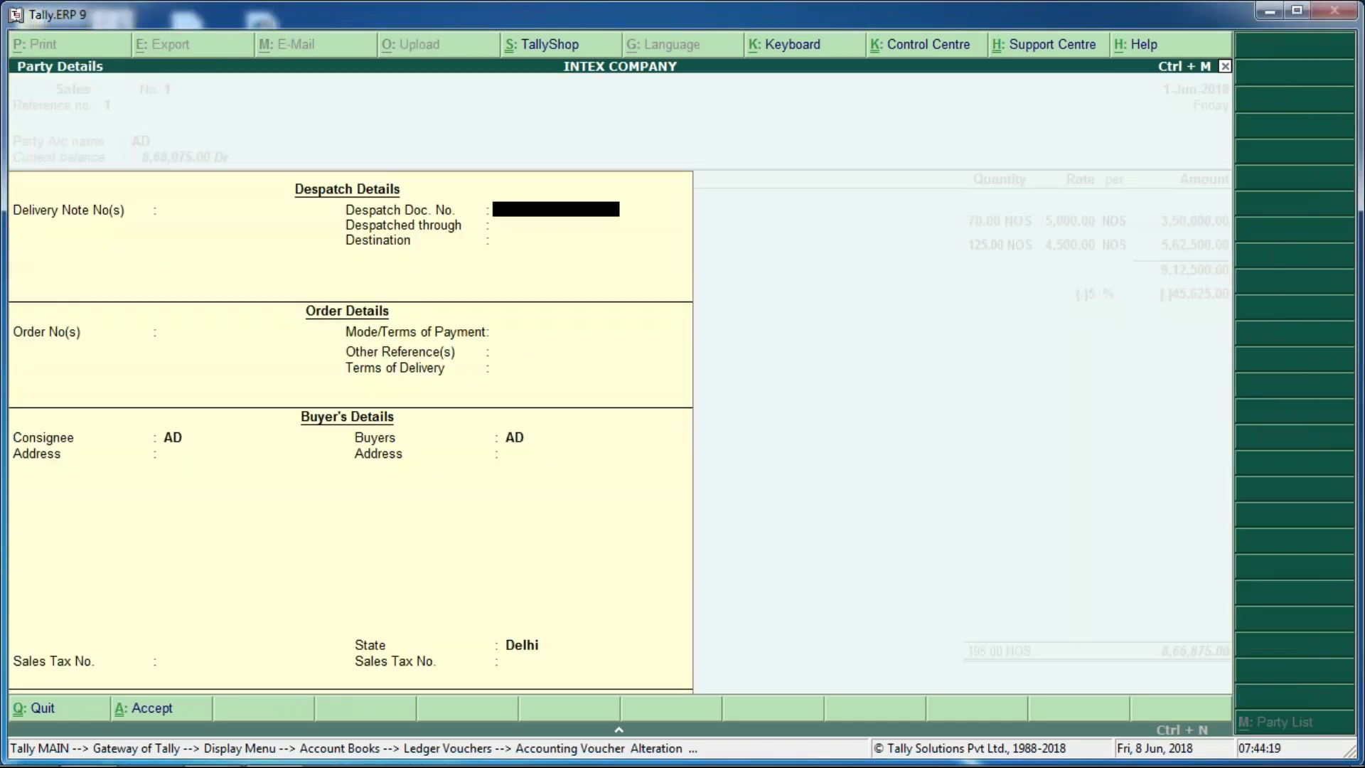
key("Return")
key("Return")
key("Return")
key("Return")
key("Return")
key("Return")
key("Return")
key("Return")
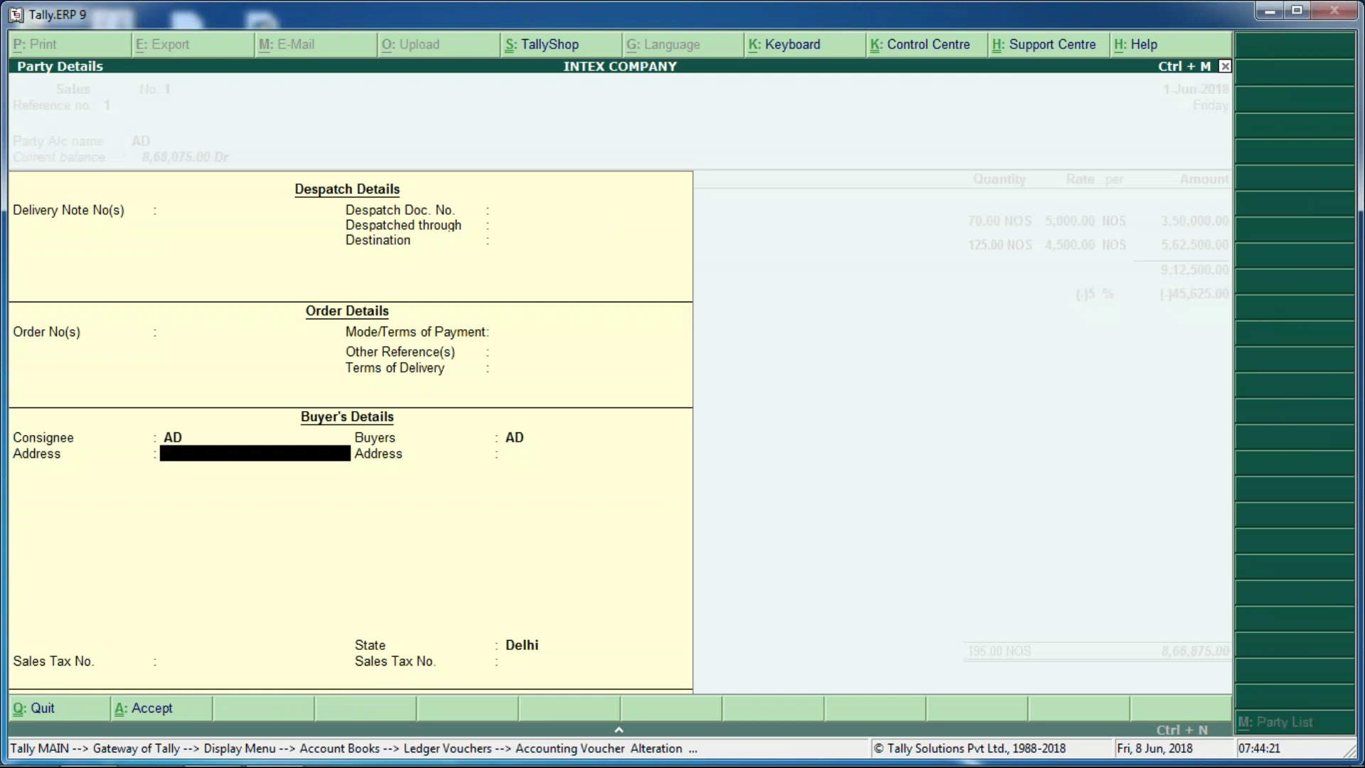
key("Return")
key("Return")
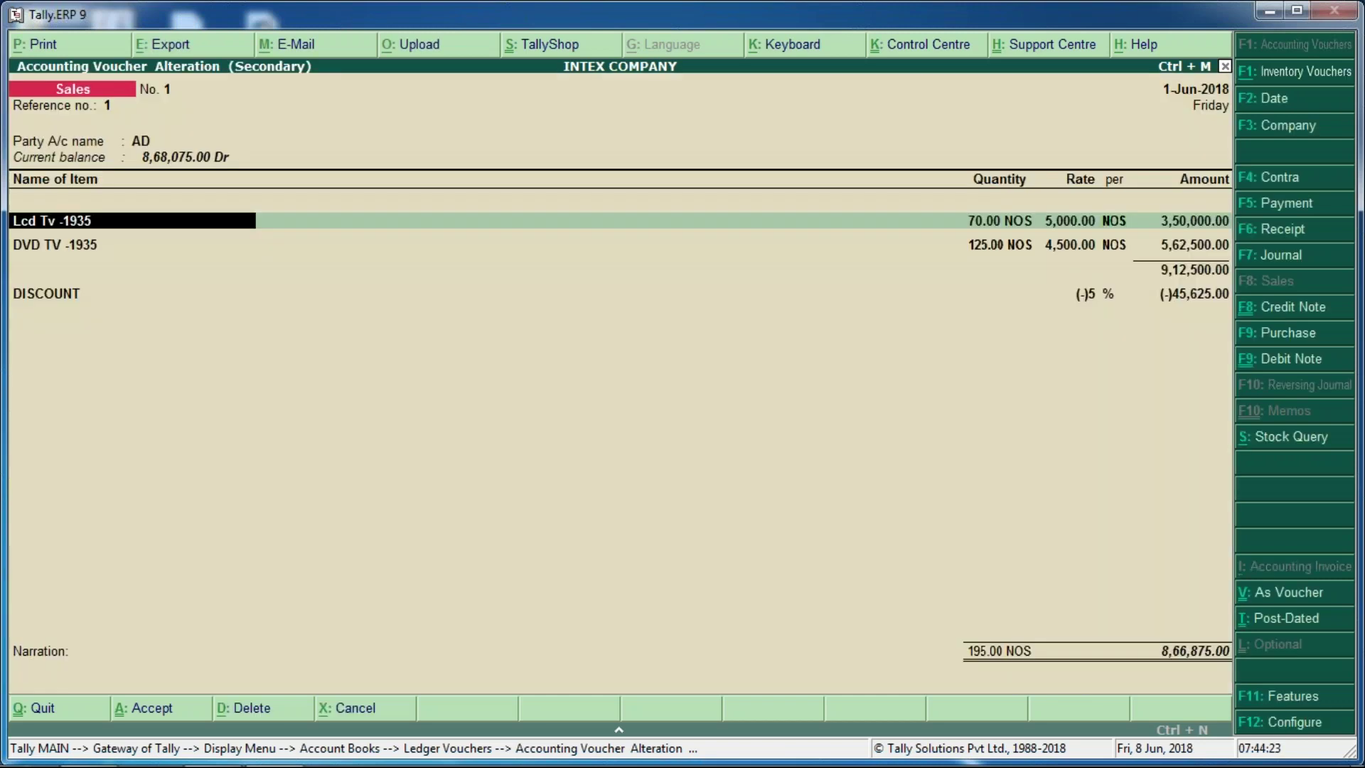
- Accept the Lcd Tv -1935 line's quantity and rate, and allocate its amount to the SALE ledger
key("Return")
key("Return")
key("Return")
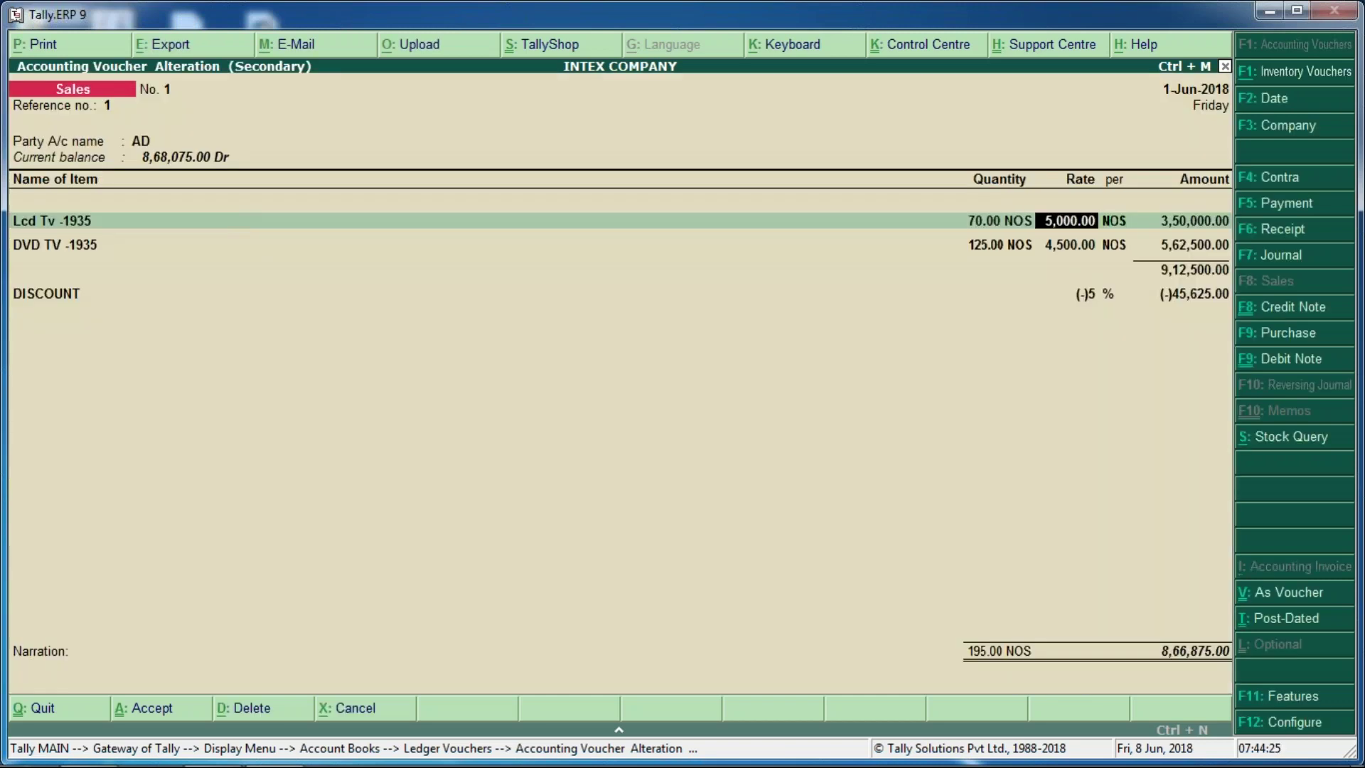
key("Return")
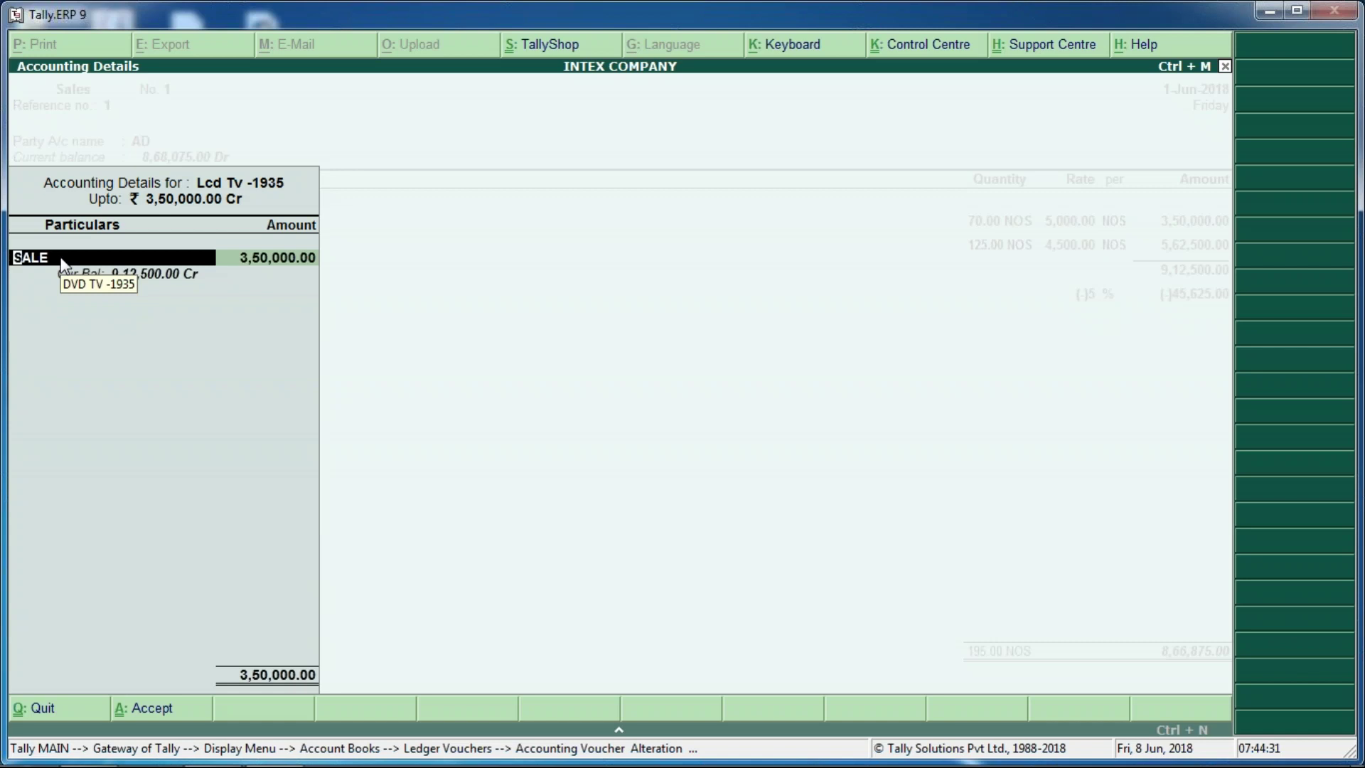
key("Return")
key("Return")
- Accept the DVD TV -1935 line's quantity and rate, and allocate its amount to the SALE ledger
key("Return")
key("Return")
key("Return")
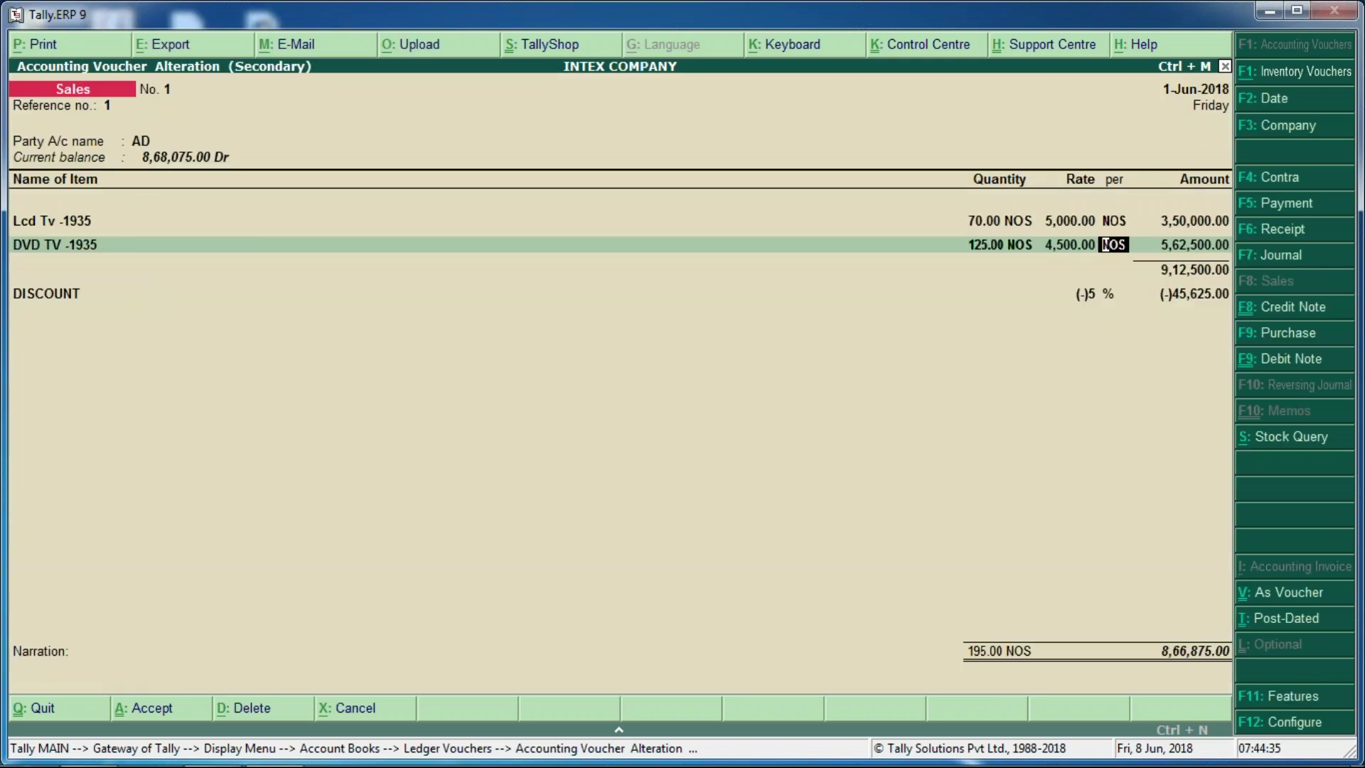
key("Return")
key("Return")
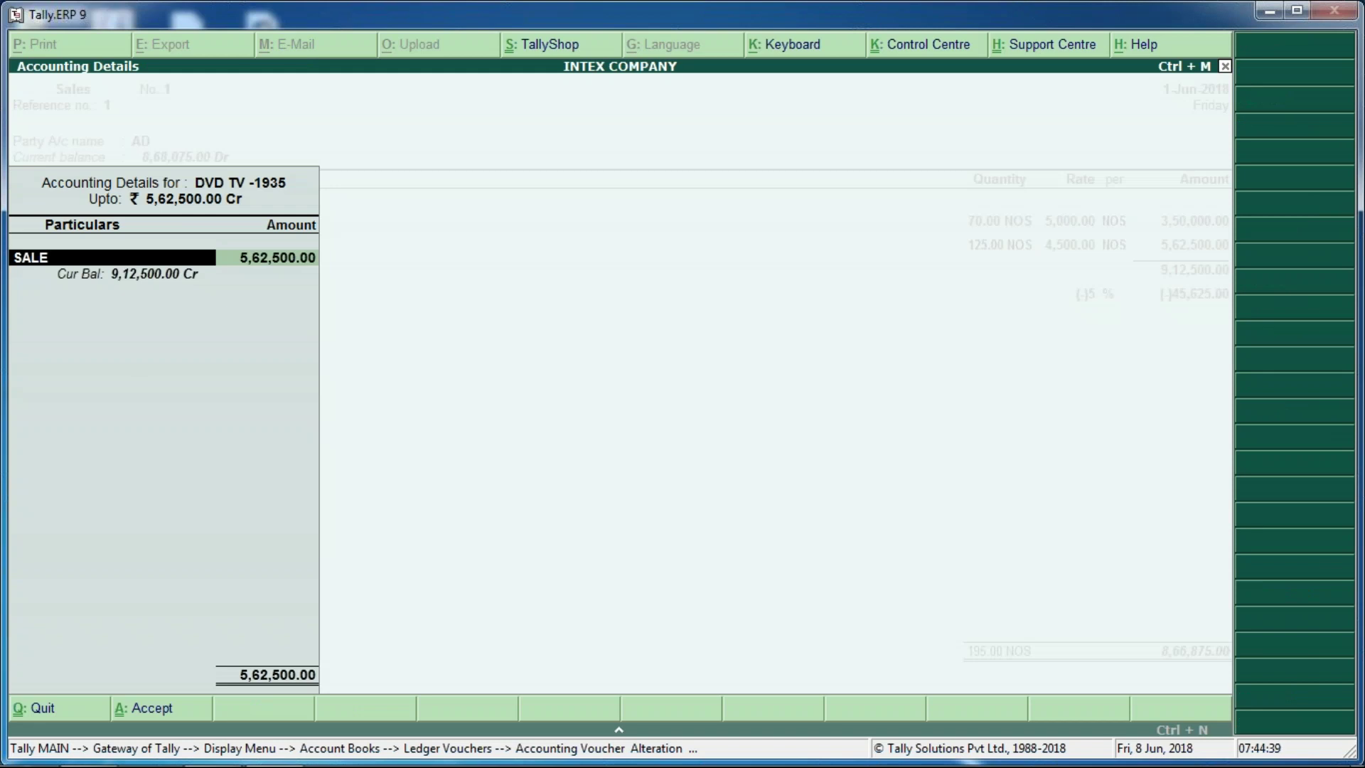
key("Return")
key("Return")
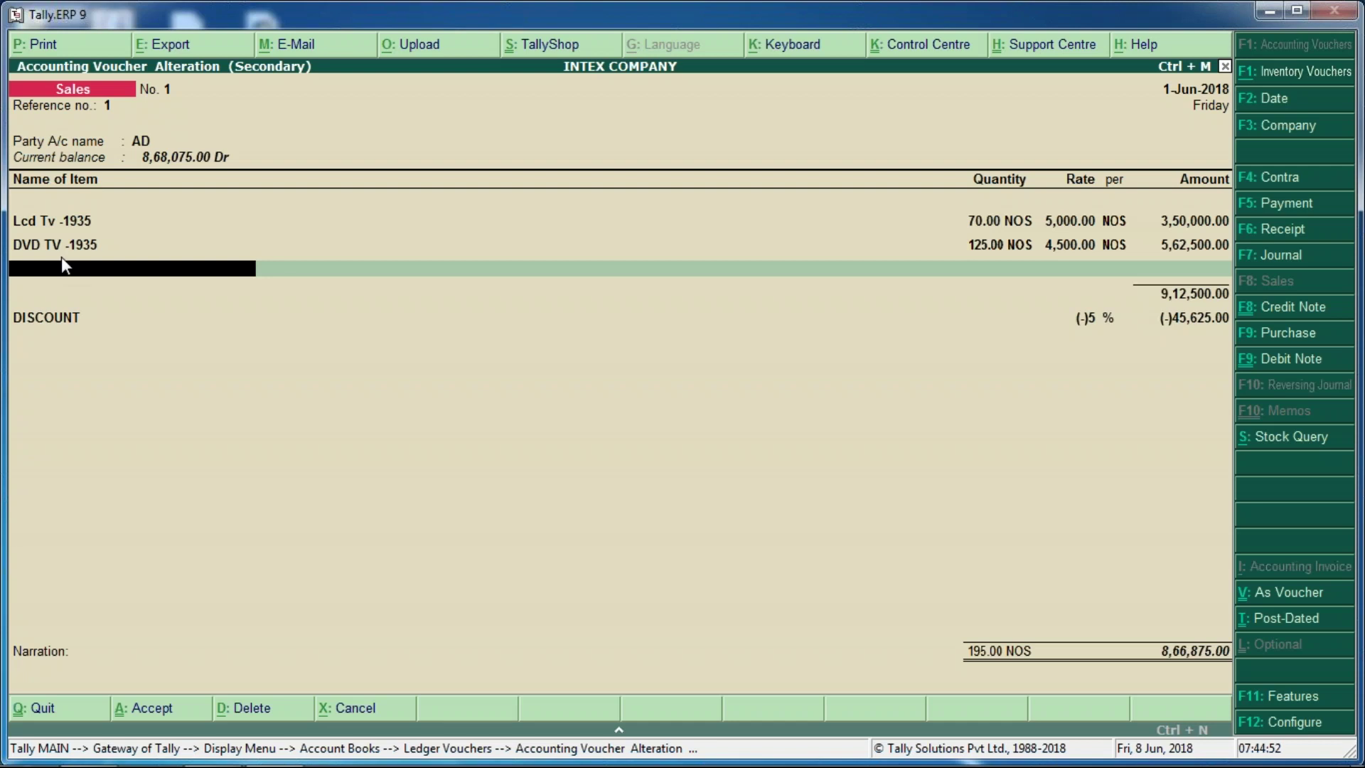
- Set Use common ledger account for item allocation to Yes in the sales invoice configuration and accept the other options
left_click(1203, 226)
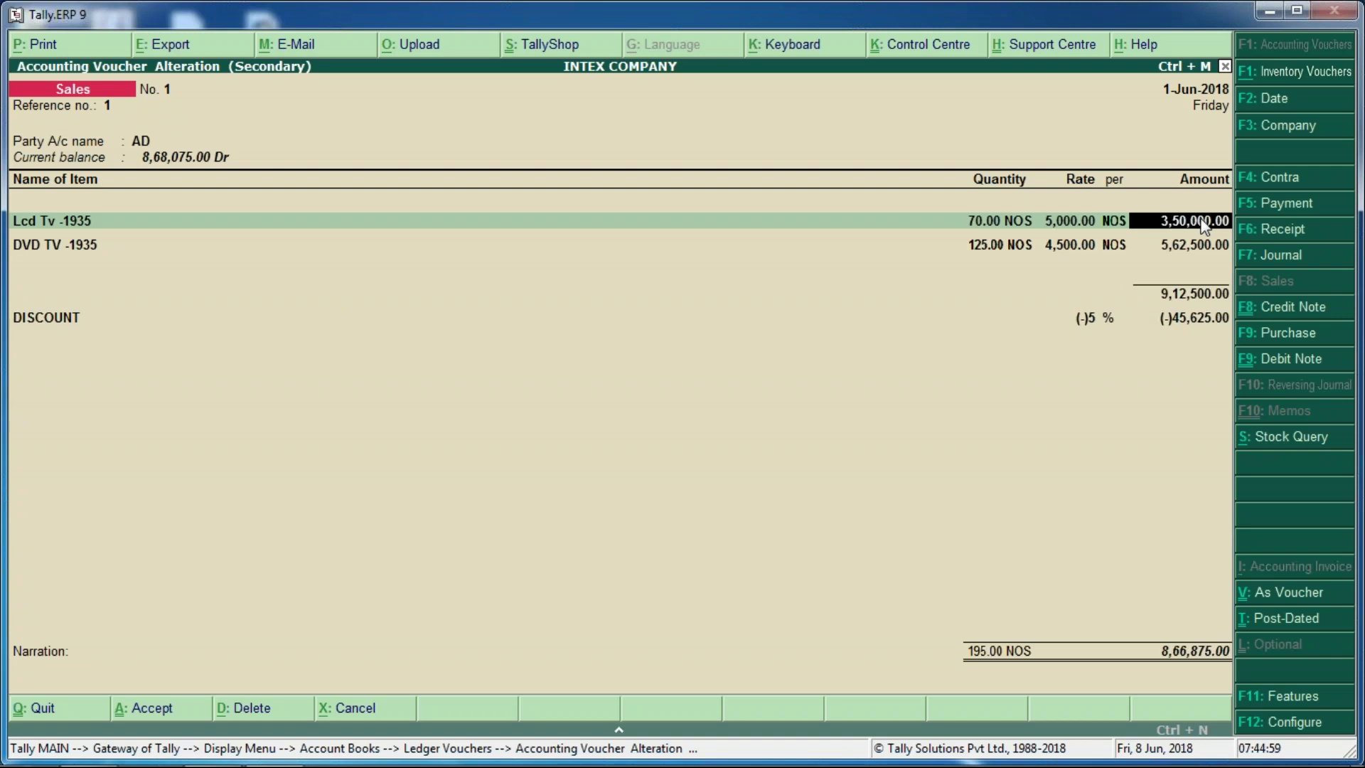
key("F12")
key("Return")
key("Return")
type("y")
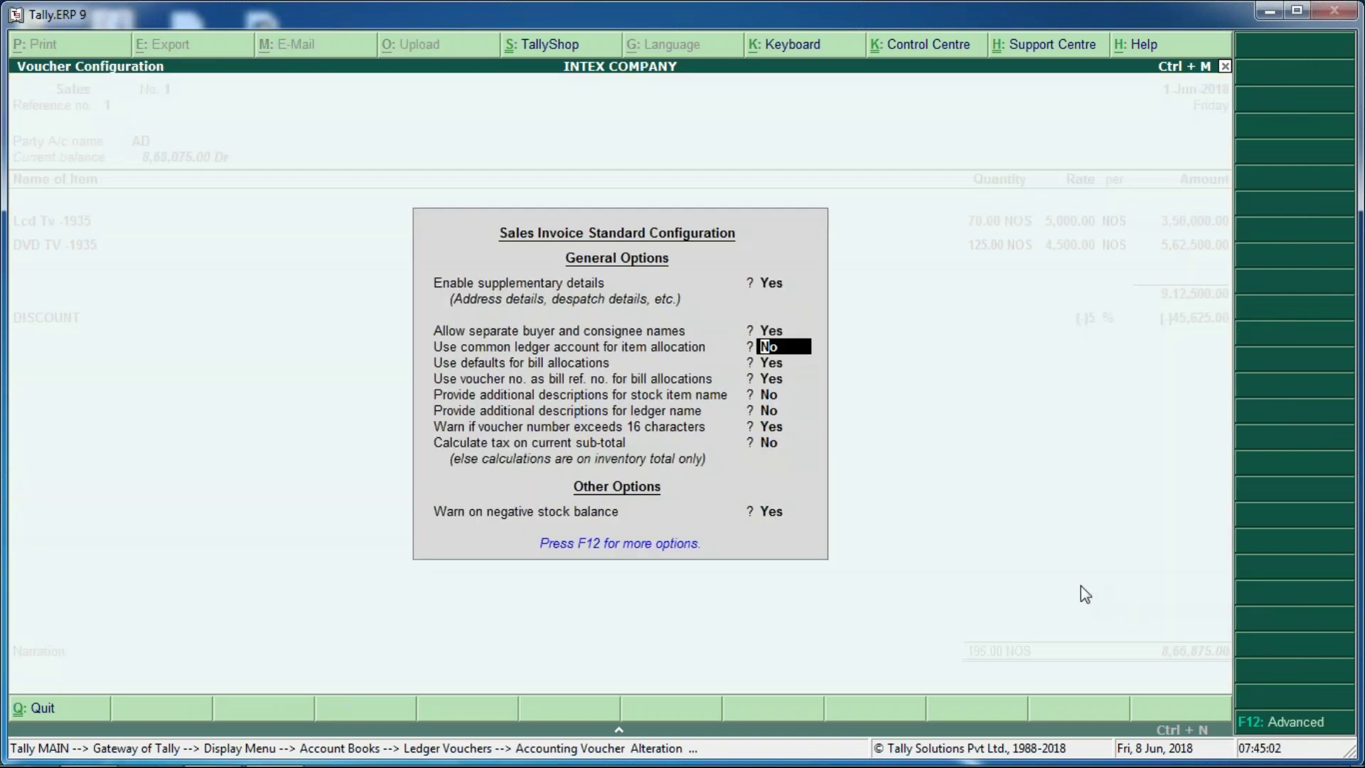
key("Return")
key("Return")
key("Return")
key("Return")
key("Return")
key("Return")
key("Return")
key("Return")
key("Return")
key("Return")
key("Return")
key("Return")
key("Return")
key("Return")
key("Return")
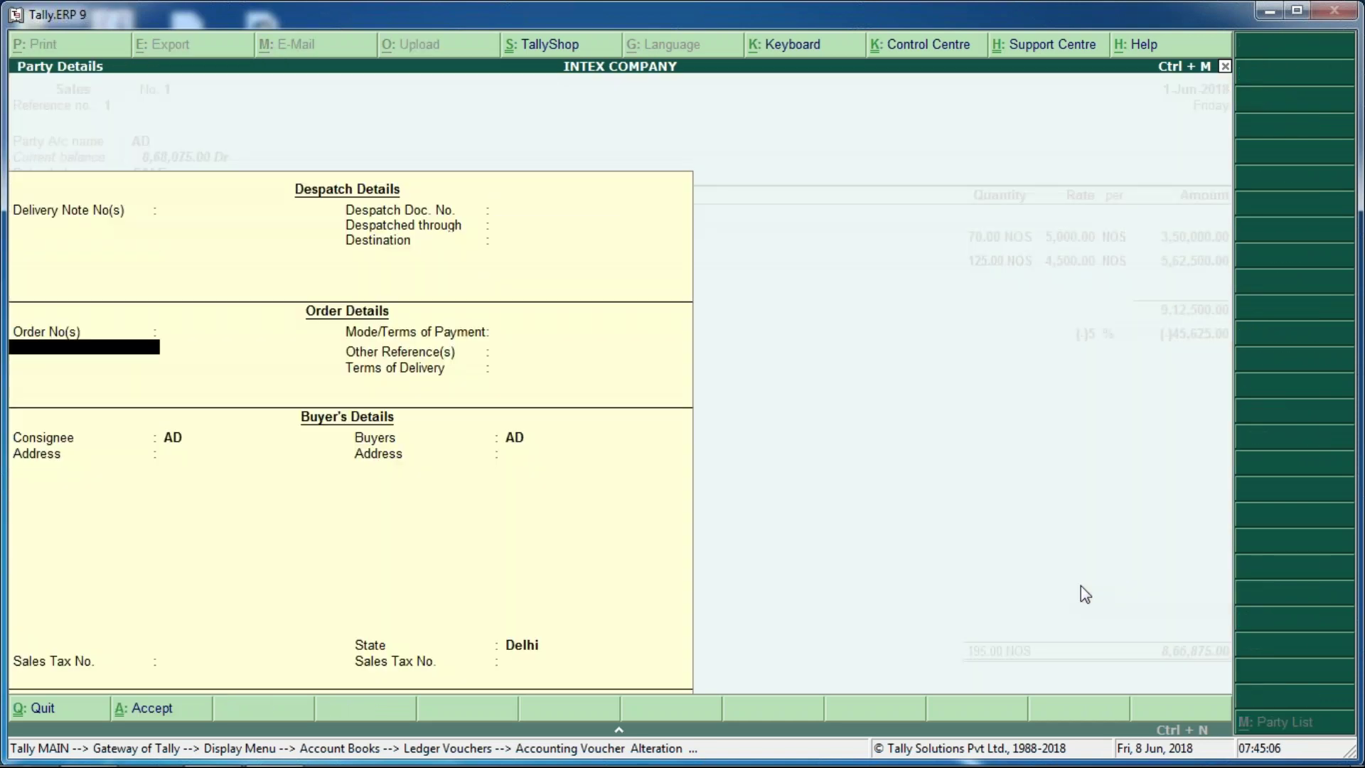
key("Return")
key("Return")
key("Escape")
- Accept AD as the party with its details and keep SALE as the voucher's sales ledger
key("Return")
key("Return")
key("Return")
key("Return")
key("Return")
key("Return")
key("Return")
key("Return")
key("Return")
key("Return")
key("Return")
key("Return")
key("Return")
key("Return")
key("Return")
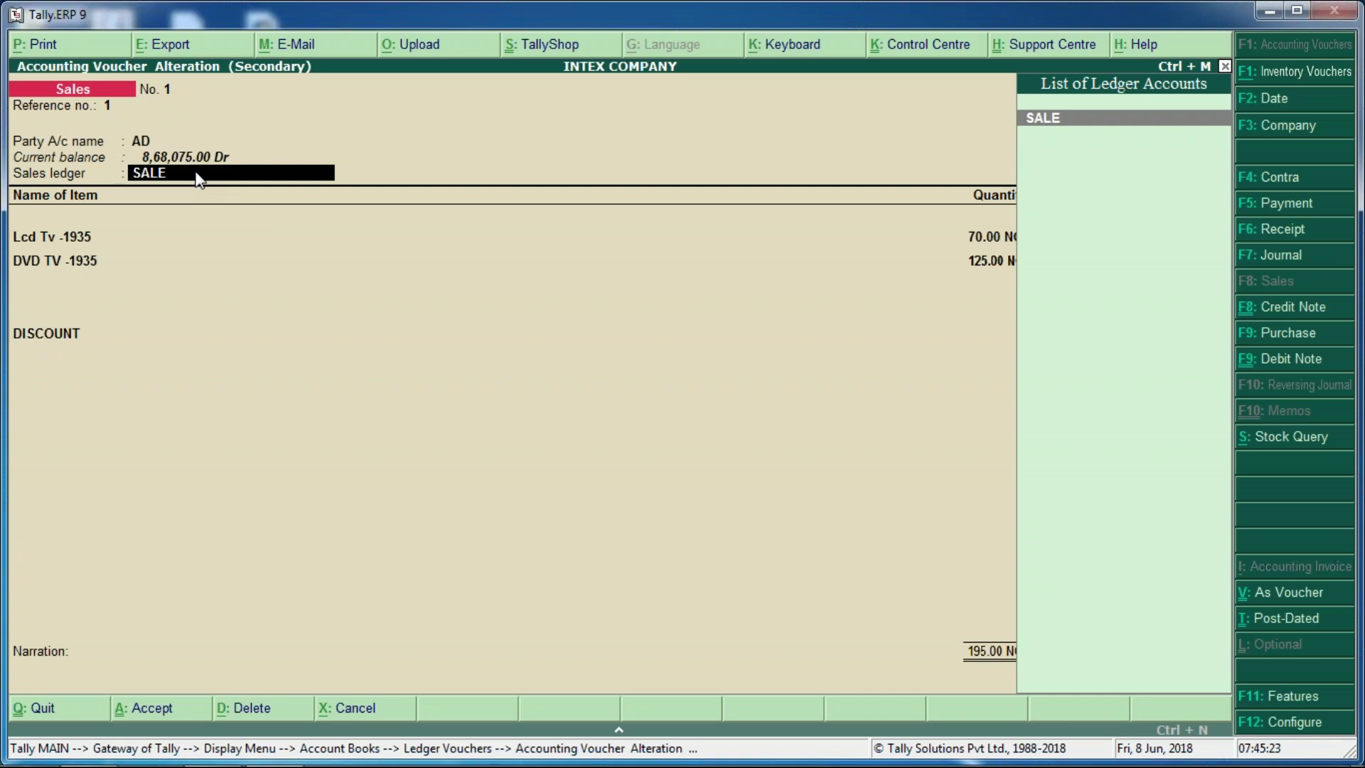
key("Return")
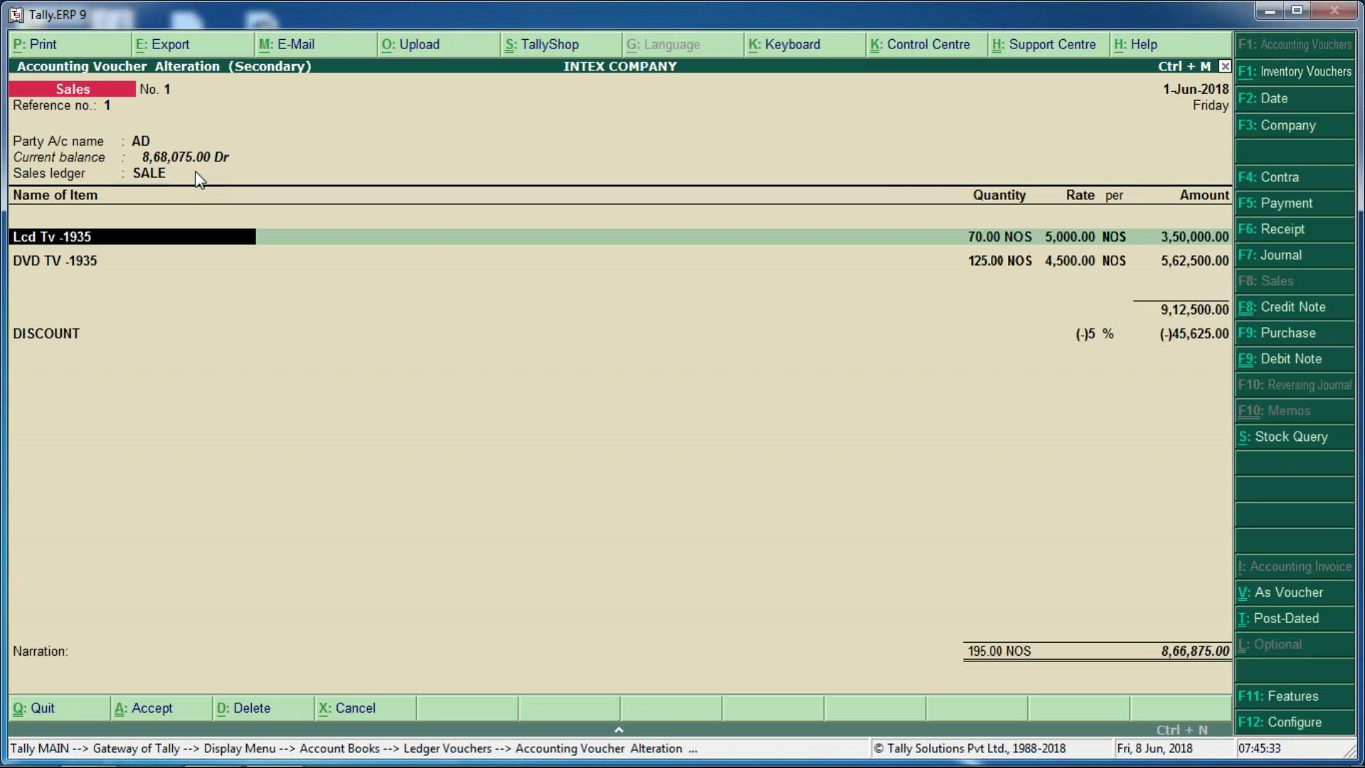
- Set Use common ledger account for item allocation and Use defaults for bill allocations both to No in the sales invoice configuration
key("F12")
key("Down")
key("Down")
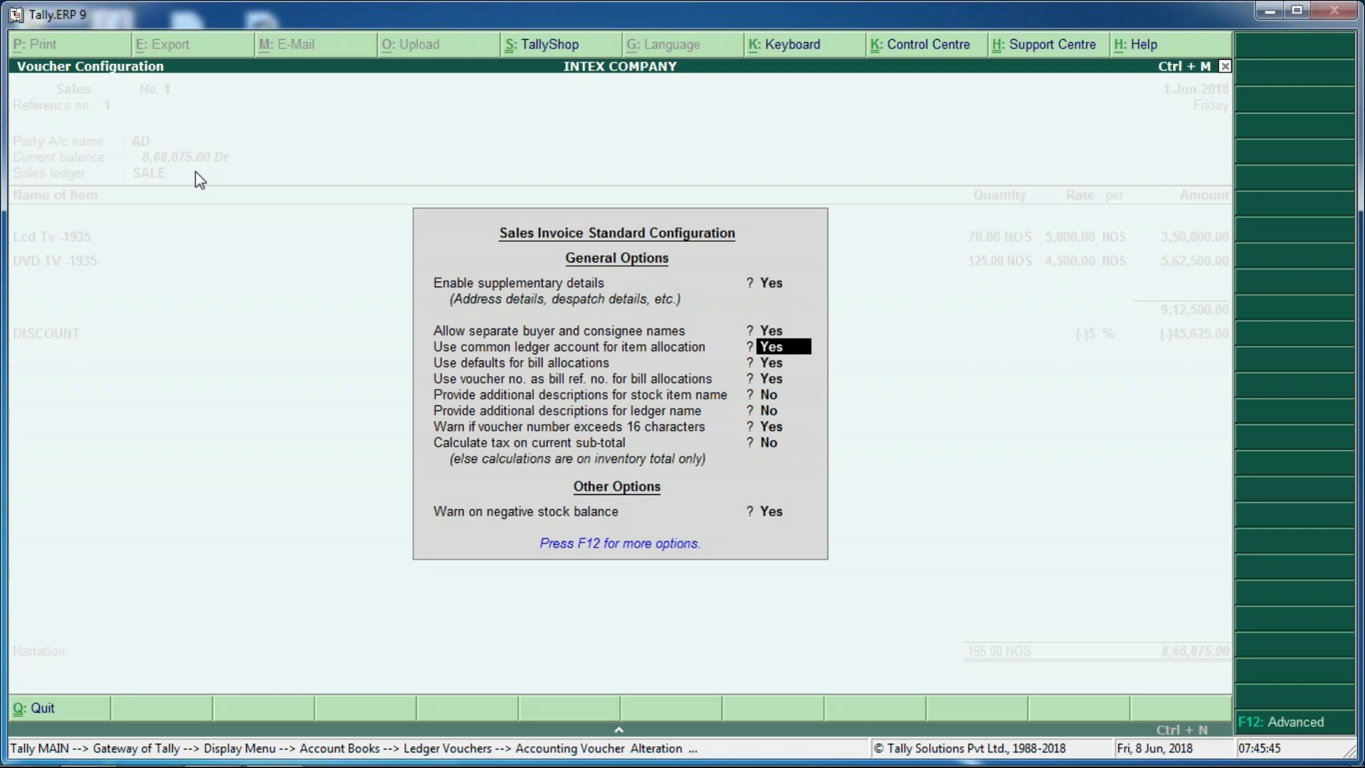
type("N")
key("Return")
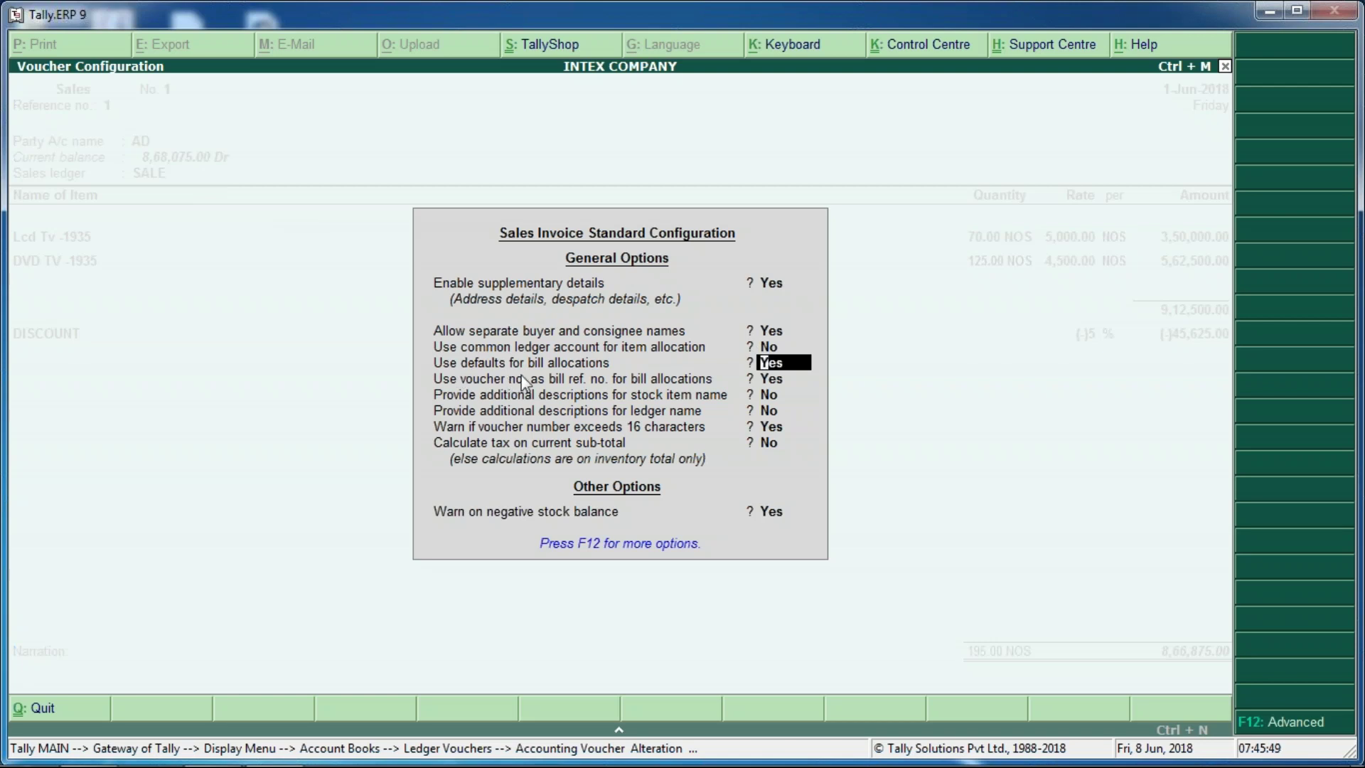
type("N")
key("Return")
key("Return")
key("Return")
key("Return")
key("Return")
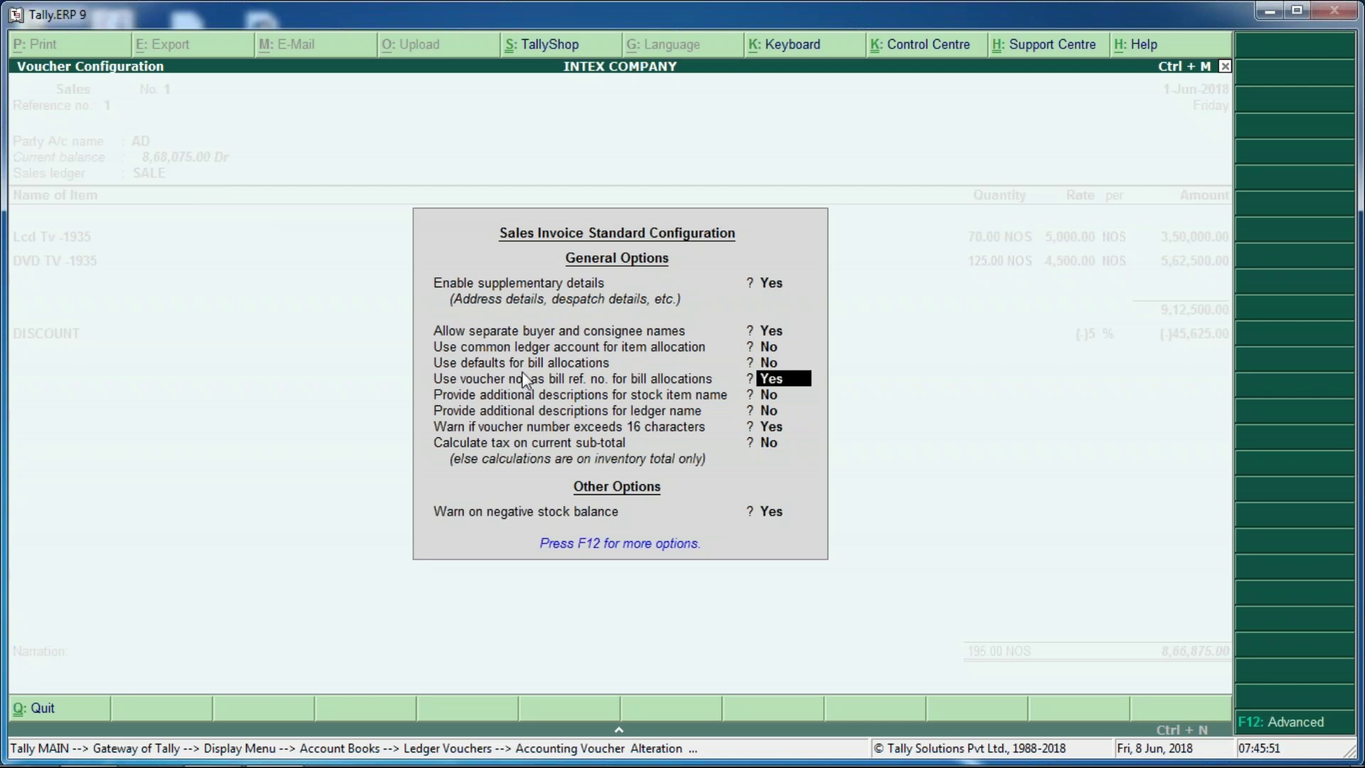
key("Return")
key("Return")
key("Return")
key("Return")
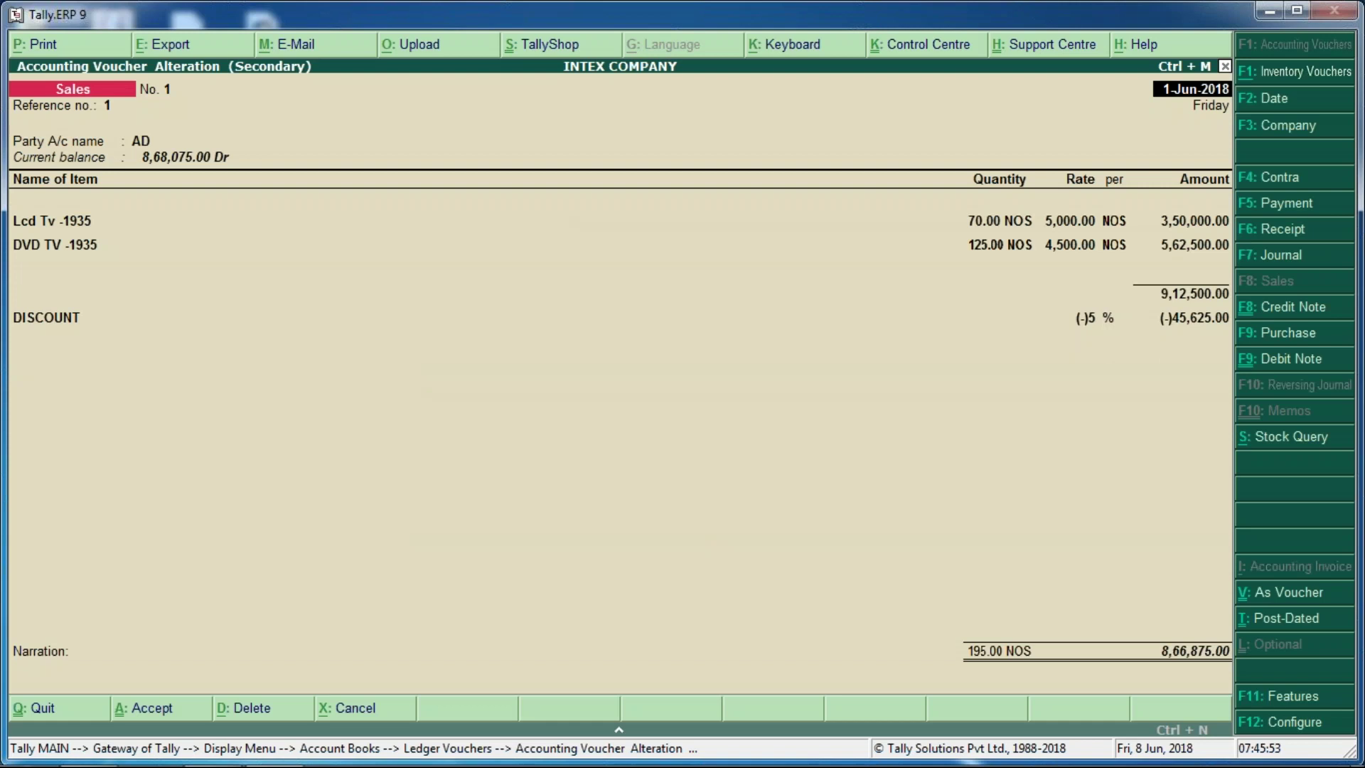
- Keep AD as the party, accept its party details, and move to the Lcd Tv -1935 line's quantity
key("Return")
key("Return")
key("Return")
key("Return")
key("Return")
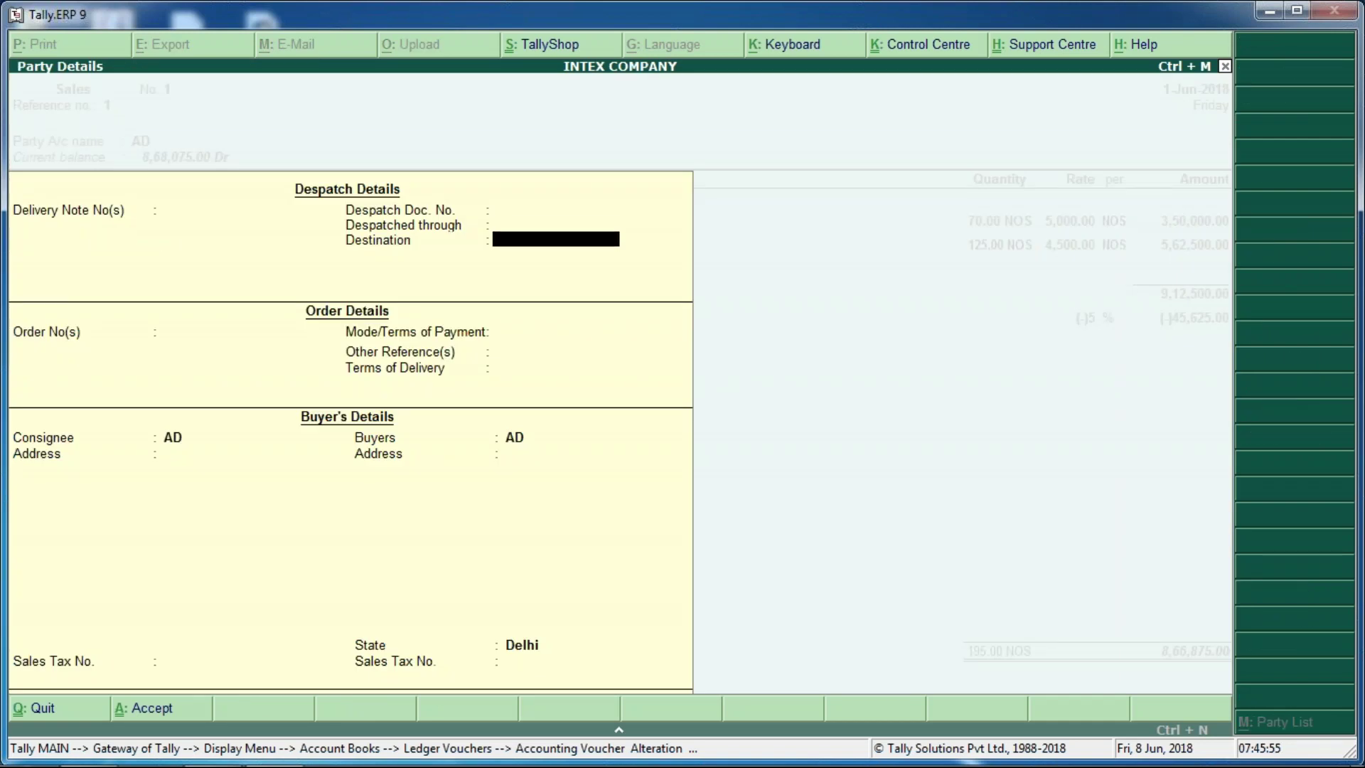
key("Return")
key("Return")
key("Return")
key("Return")
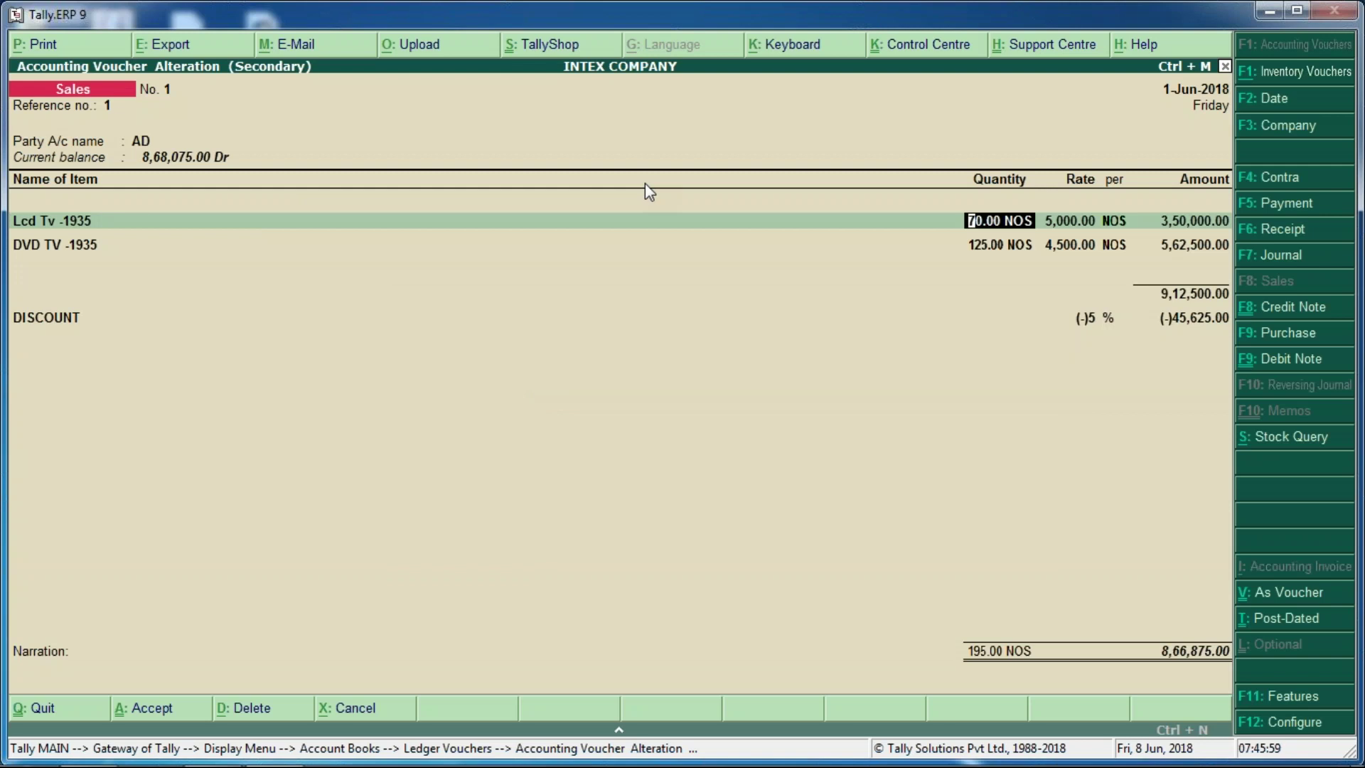
- Review the bill allocation and additional description options in the sales invoice configuration, and close it
key("F12")
key("Return")
key("Return")
key("Return")
key("Return")
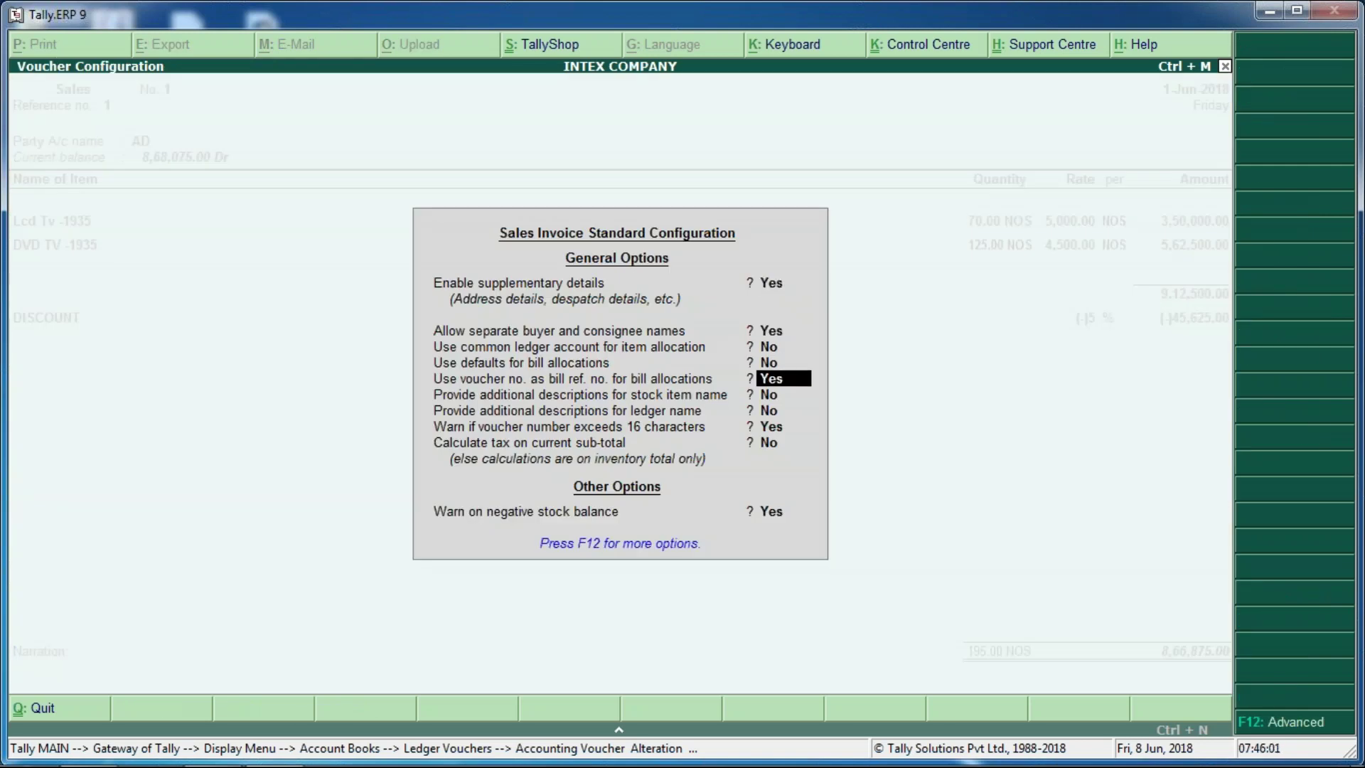
key("Return")
key("Return")
key("Return")
key("Return")
key("Return")
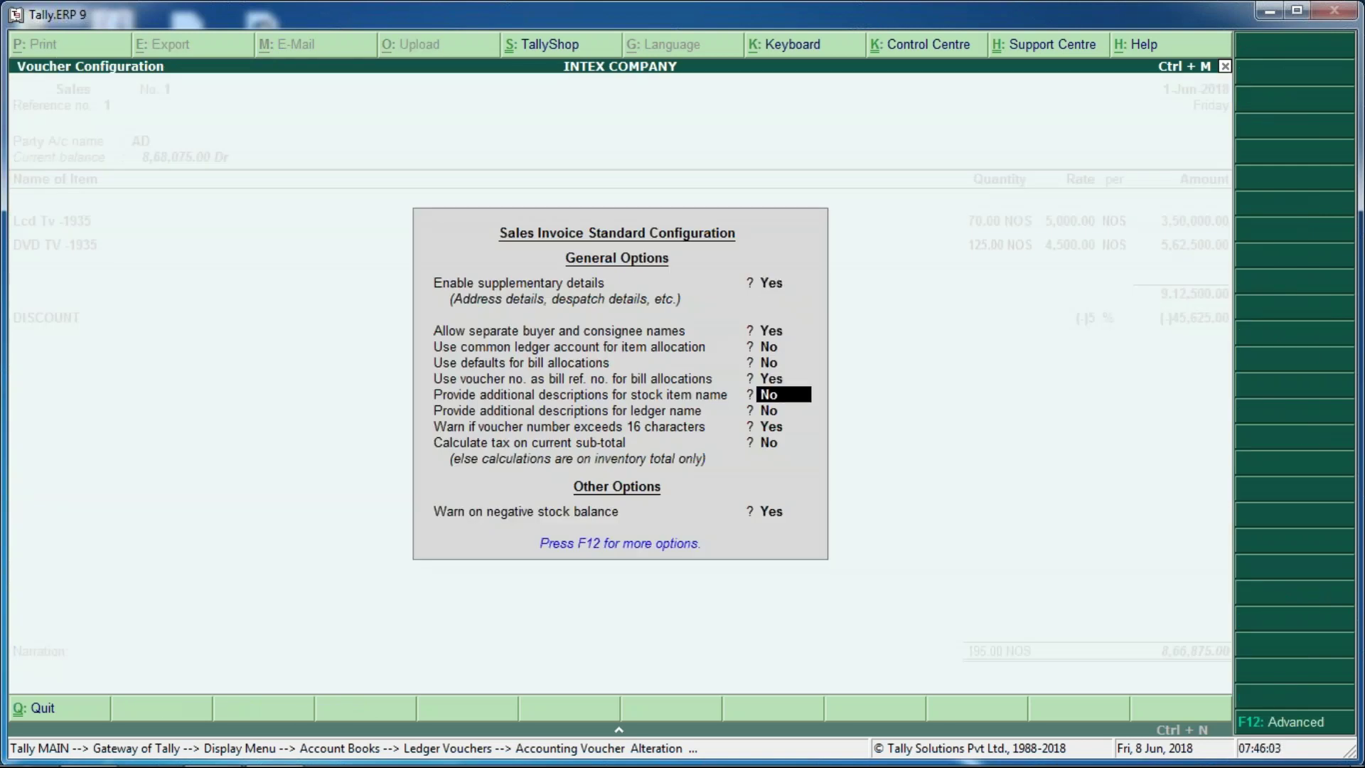
key("Return")
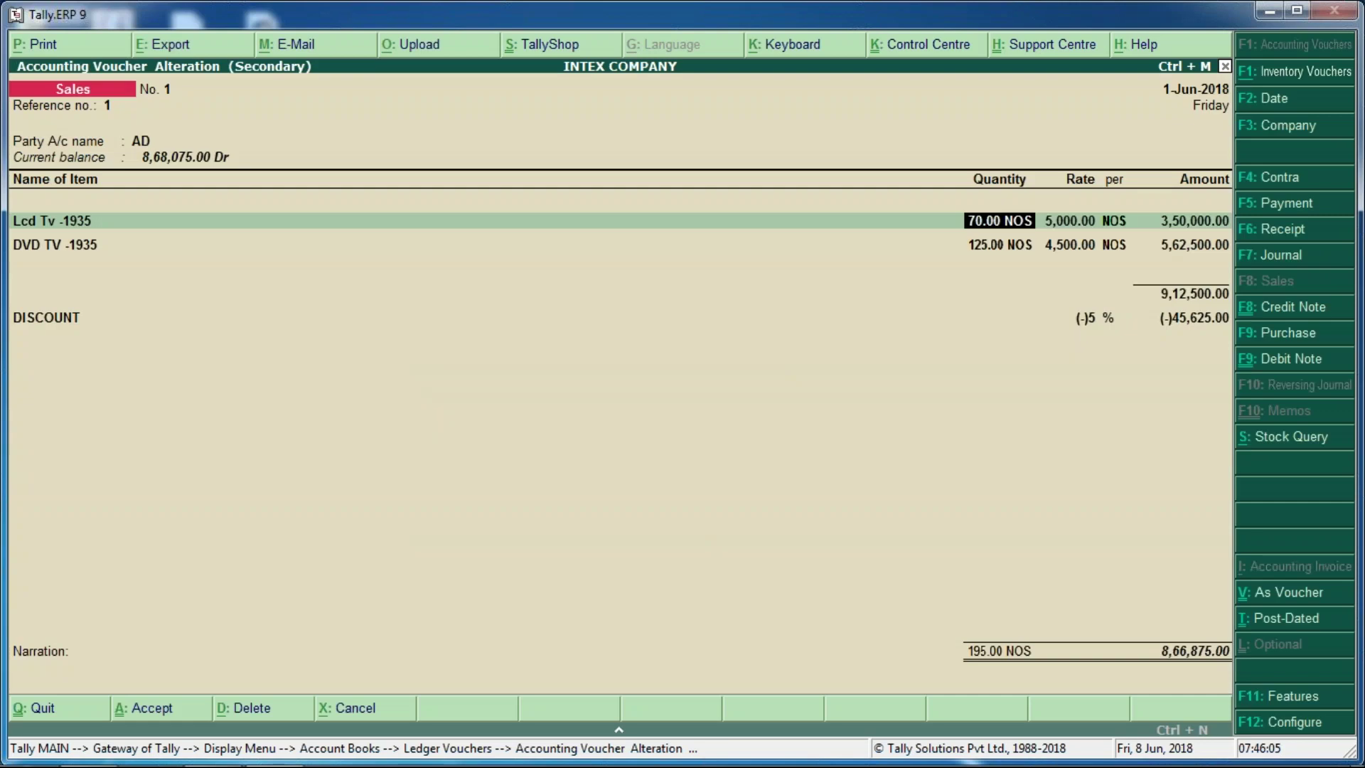
- Open the AD party ledger from the voucher, check its Maintain balances bill-by-bill setting, and quit the ledger
key("Up")
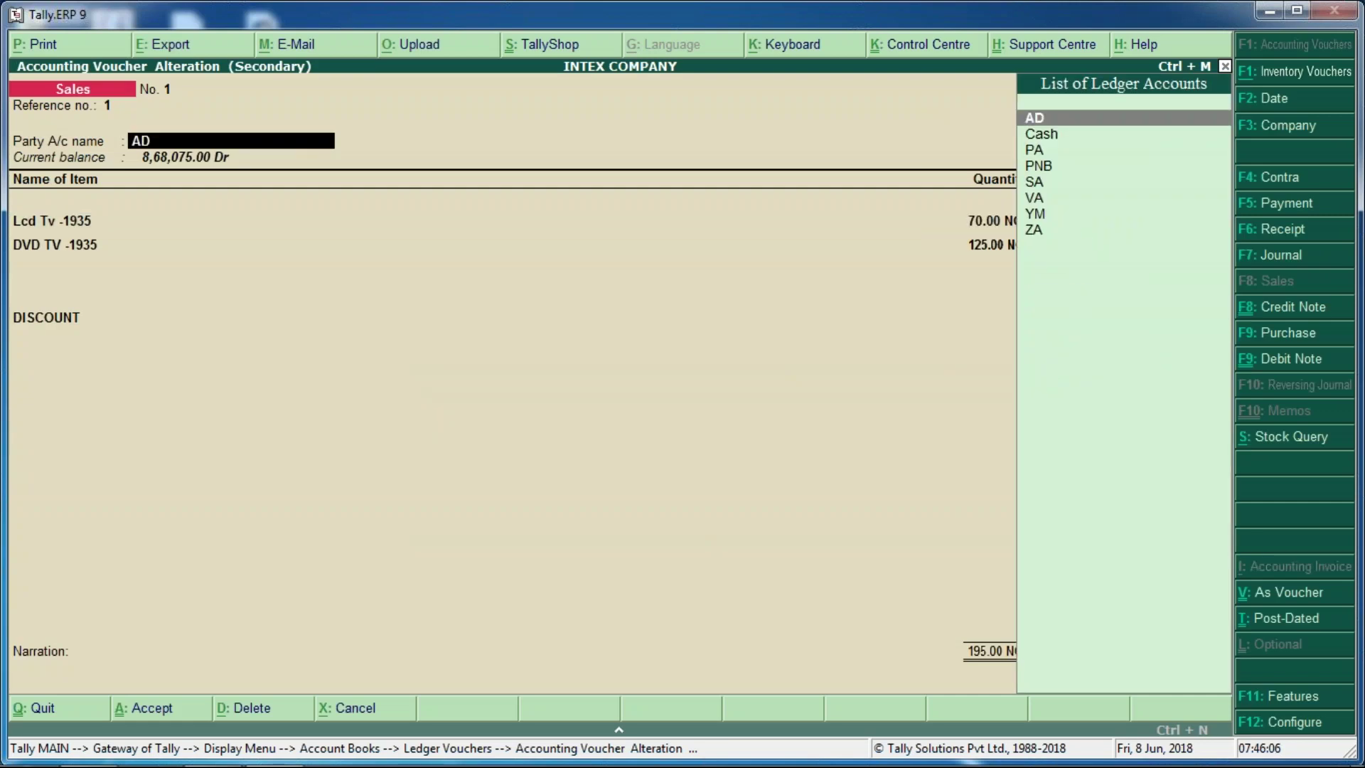
key("ctrl+Return")
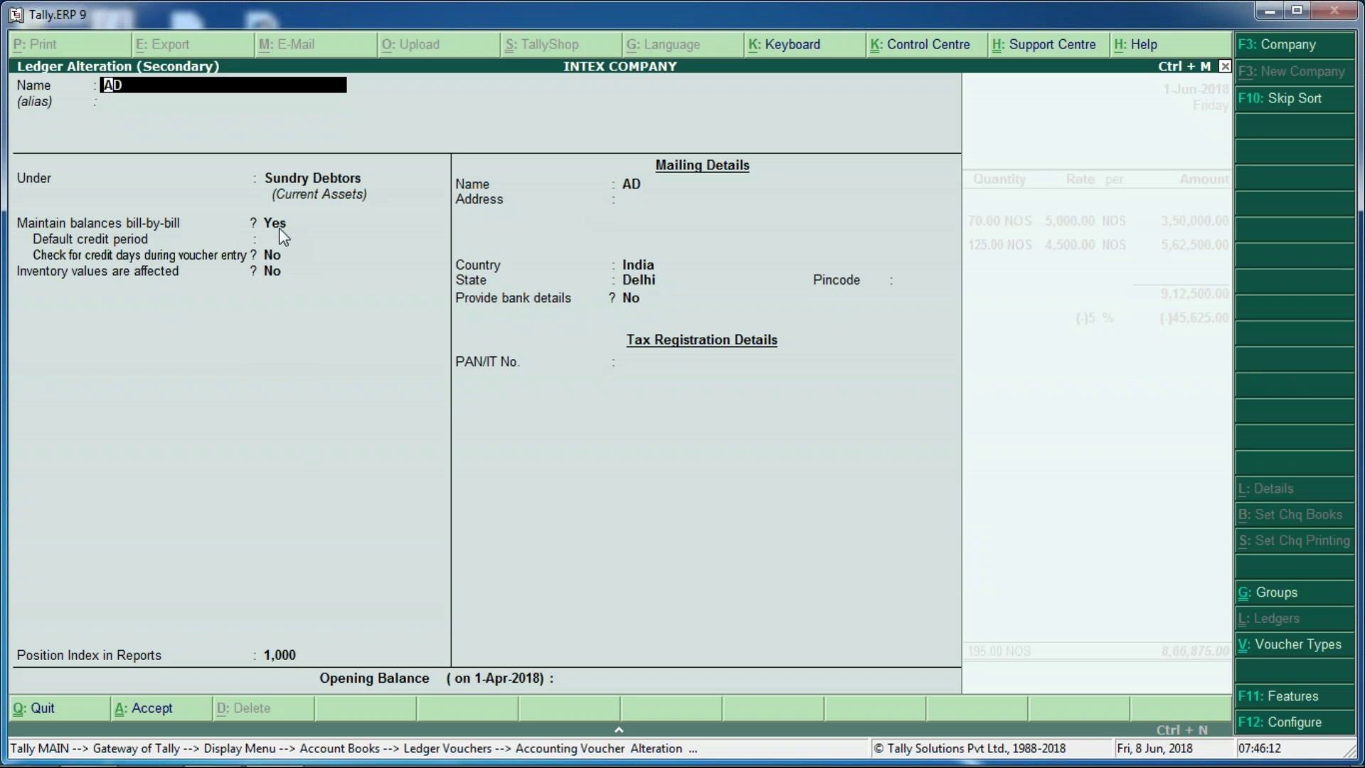
key("Escape")
key("Return")
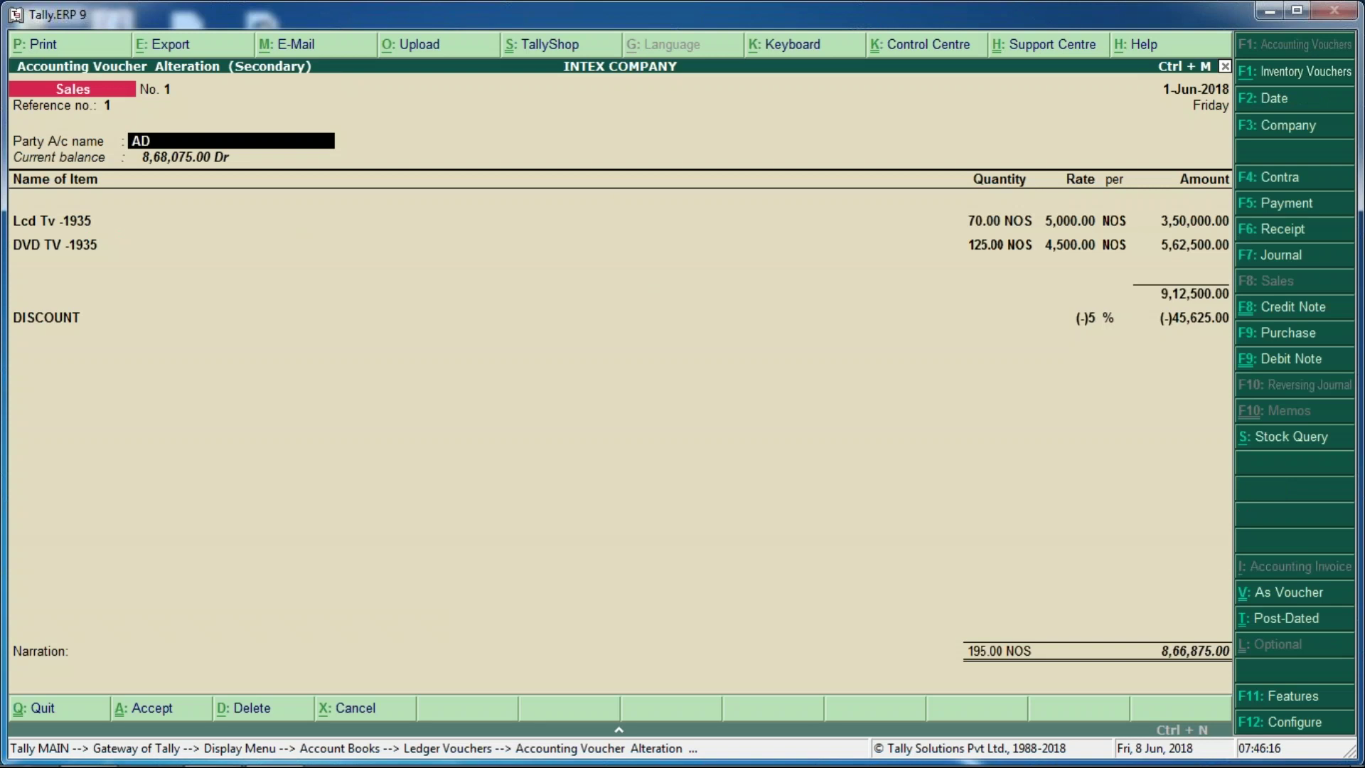
- Examine the bill reference number option and the additional description options for stock item and ledger names in the invoice configuration
key("F12")
key("Return")
key("Return")
key("Return")
key("Return")
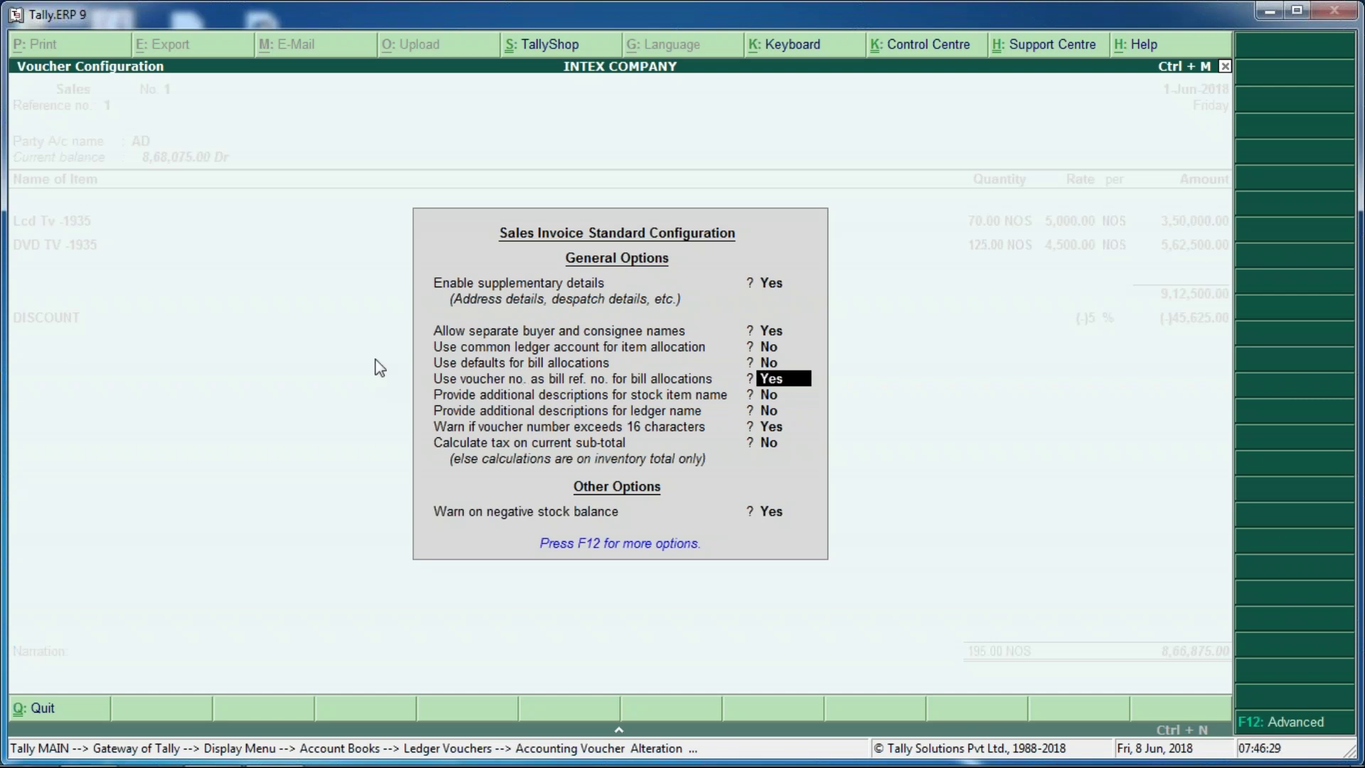
key("Return")
key("Return")
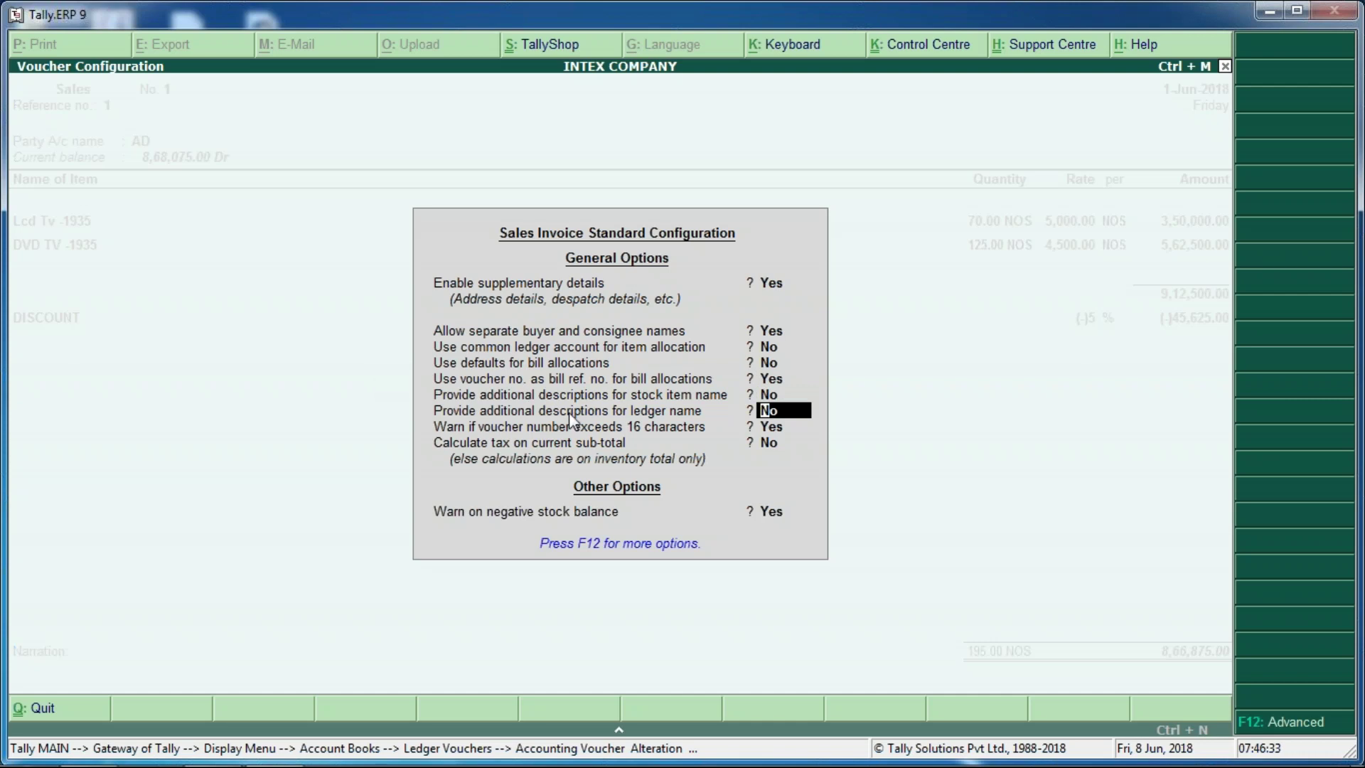
key("Up")
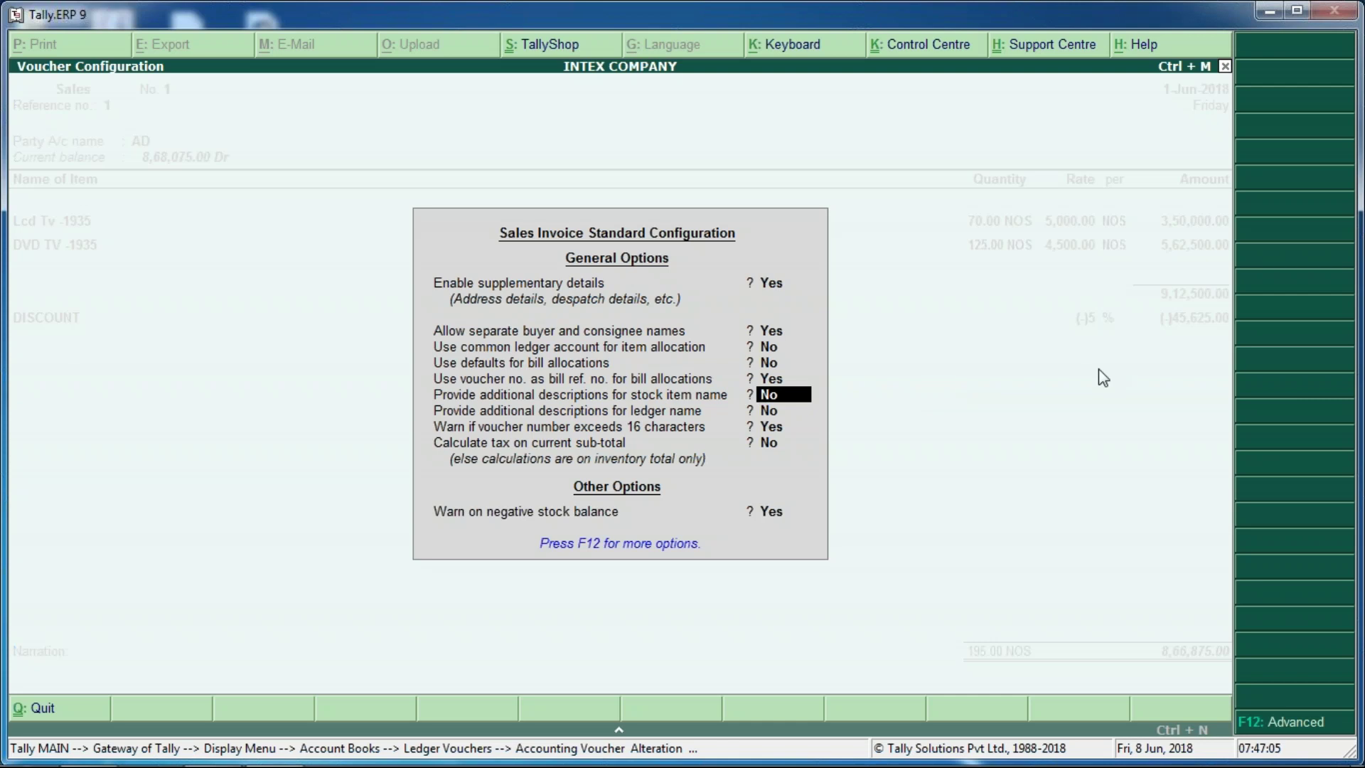
key("BackSpace")
key("ctrl+a")
- Accept the invoice configuration options as they stand and move to the Lcd Tv -1935 line's quantity
key("Return")
key("Return")
key("Return")
key("Return")
key("Return")
key("Return")
key("Return")
key("Return")
key("Return")
key("Return")
key("Return")
key("Return")
key("Return")
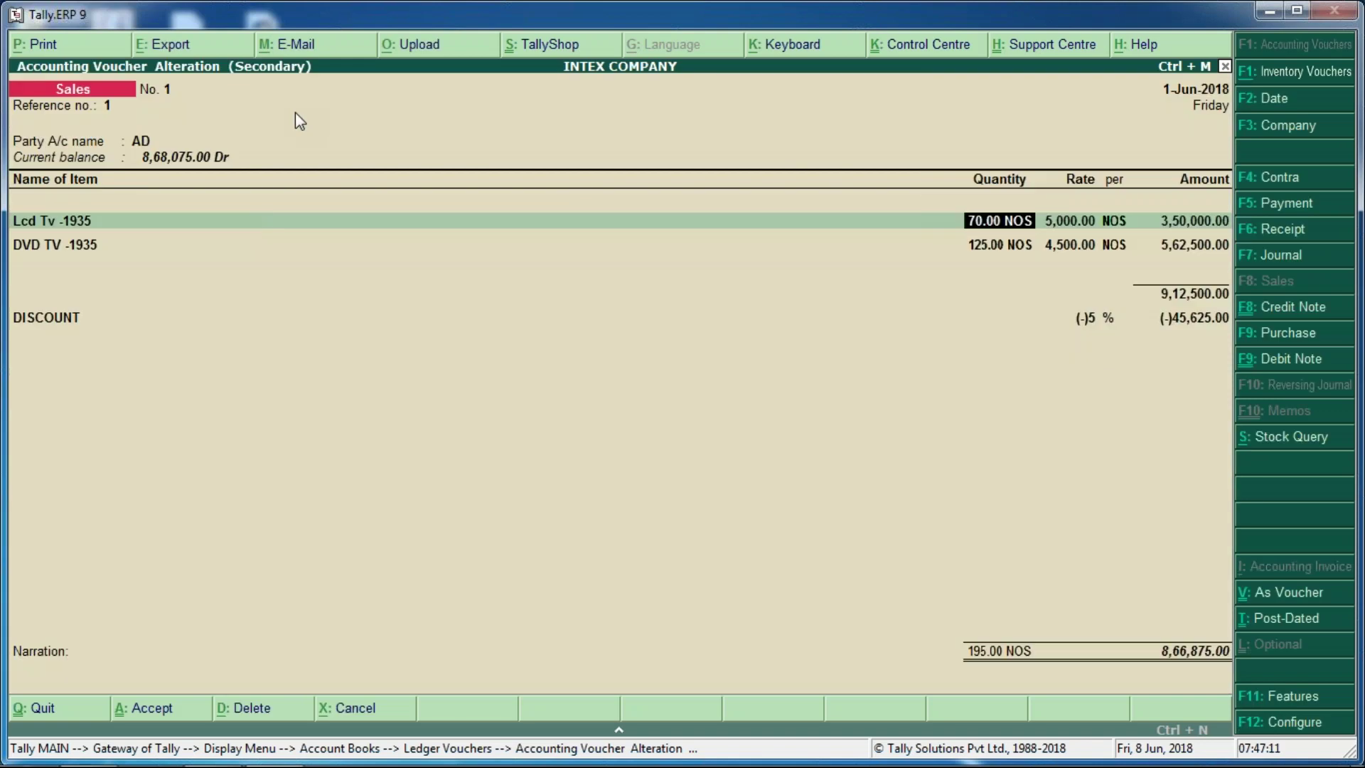
- Re-accept the Lcd Tv -1935 item name to check whether the voucher asks for an item description
left_click(66, 220)
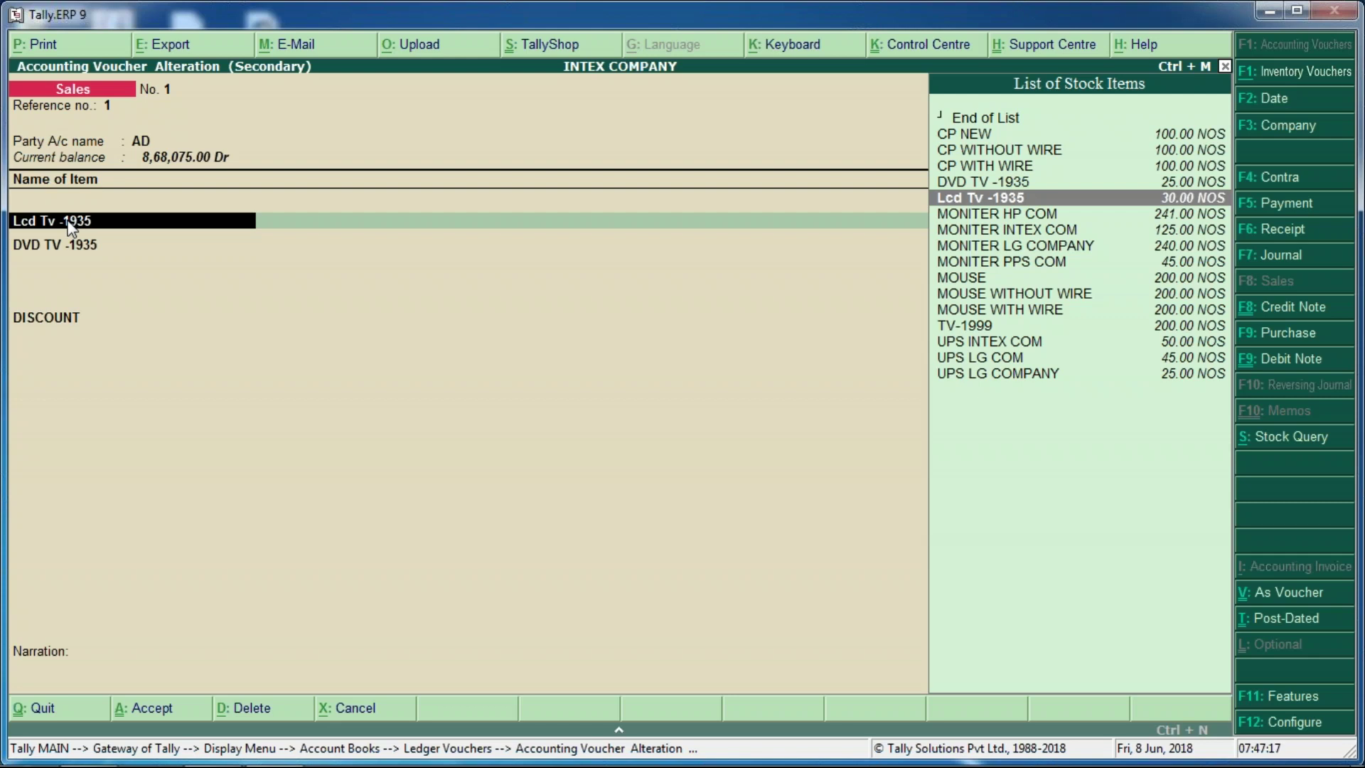
key("space")
key("BackSpace")
key("Return")
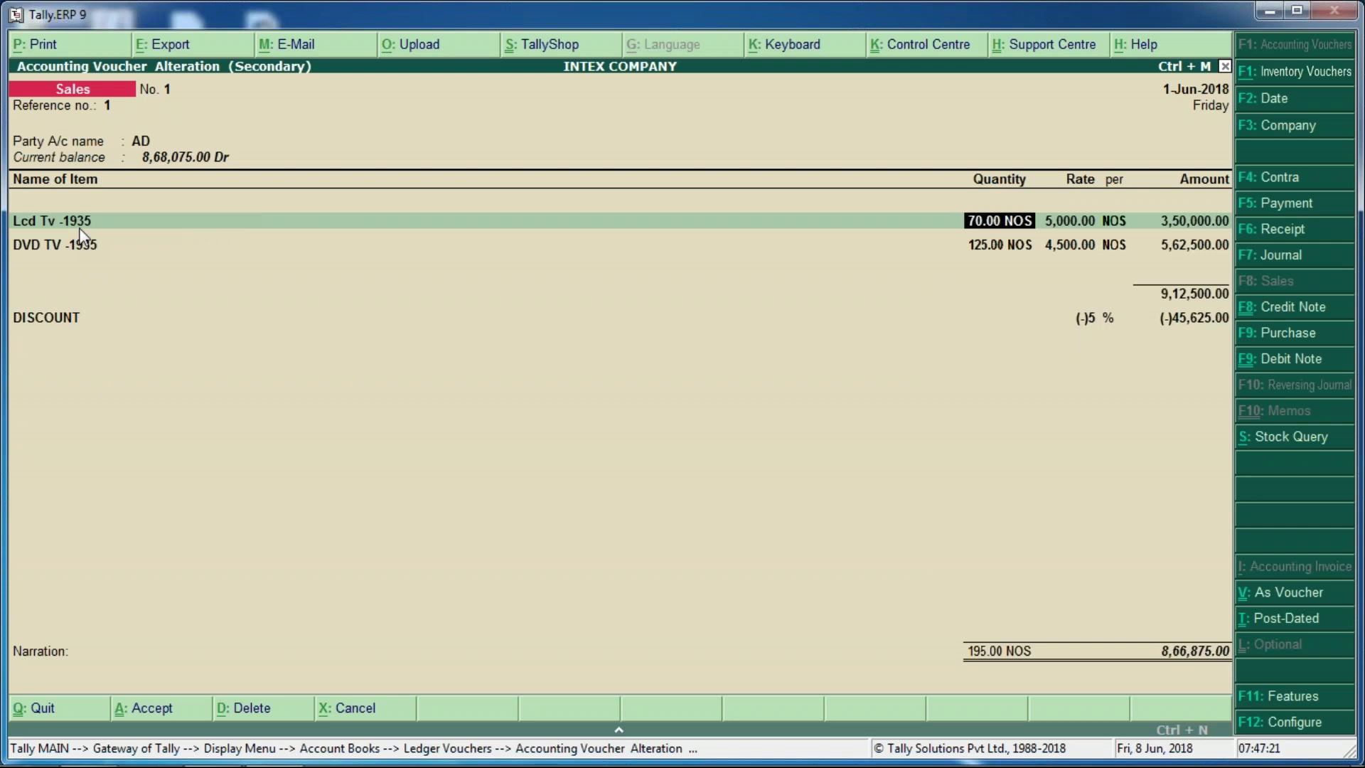
- Set Provide additional descriptions for stock item name to Yes in the sales invoice configuration and accept it
key("F12")
key("Down")
key("Down")
key("Down")
key("Down")
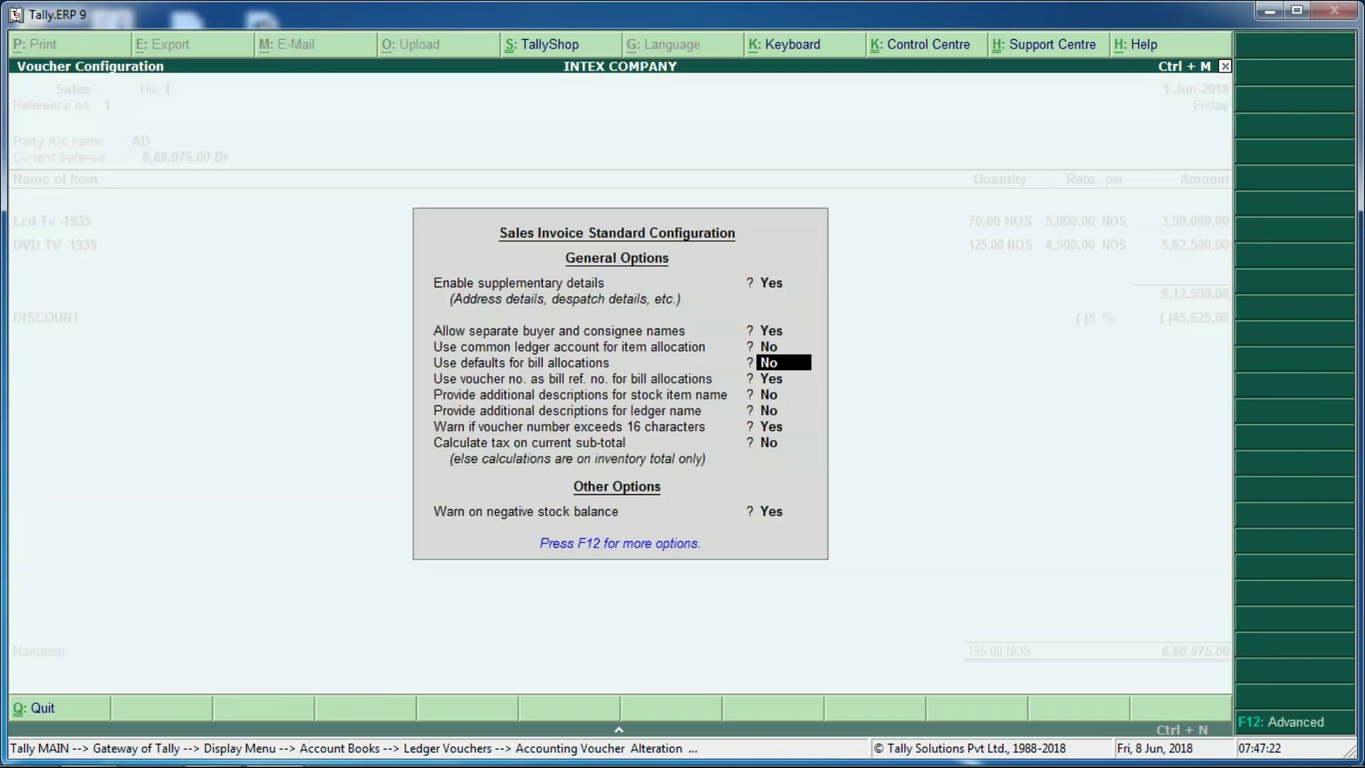
key("Down")
type("Y")
key("Return")
key("Return")
key("Return")
key("Return")
key("Return")
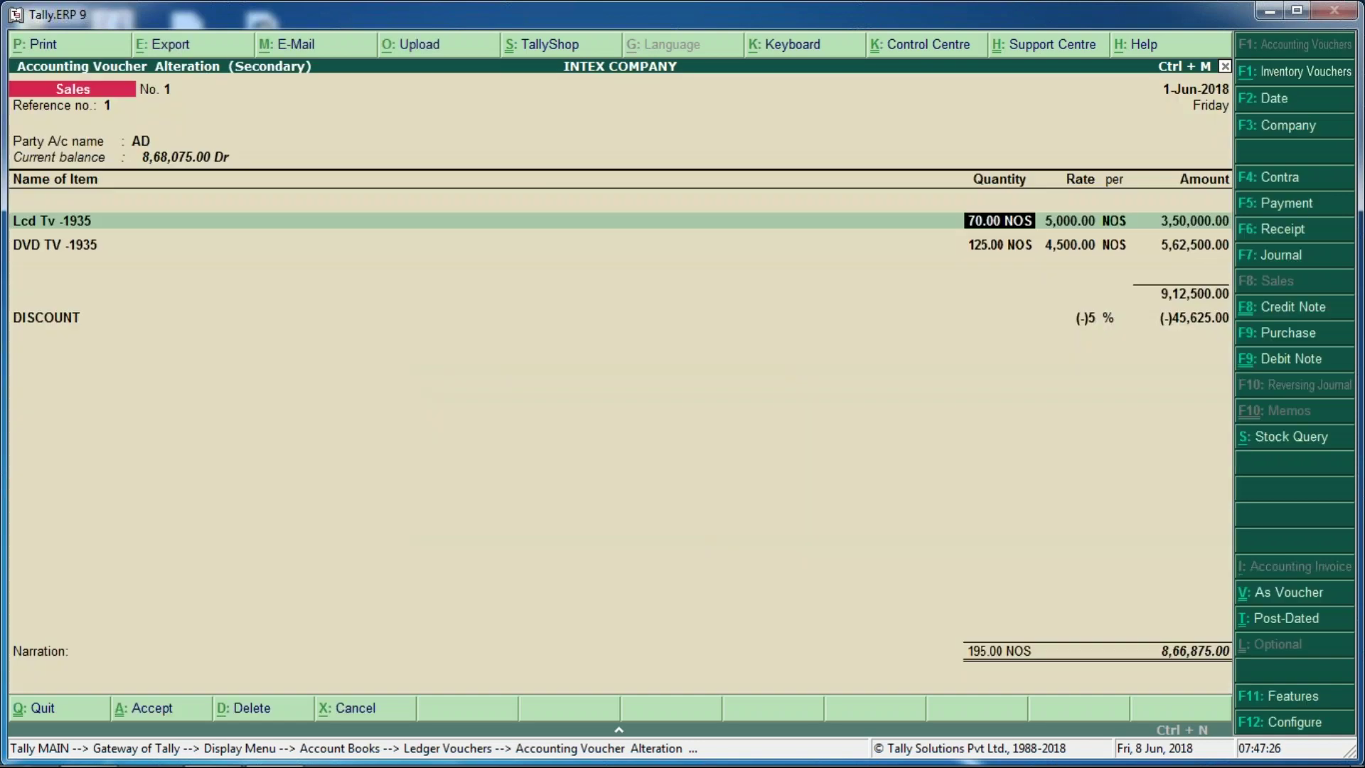
- Reselect the Lcd Tv -1935 item and add INTEX COMPANY as its description
key("BackSpace")
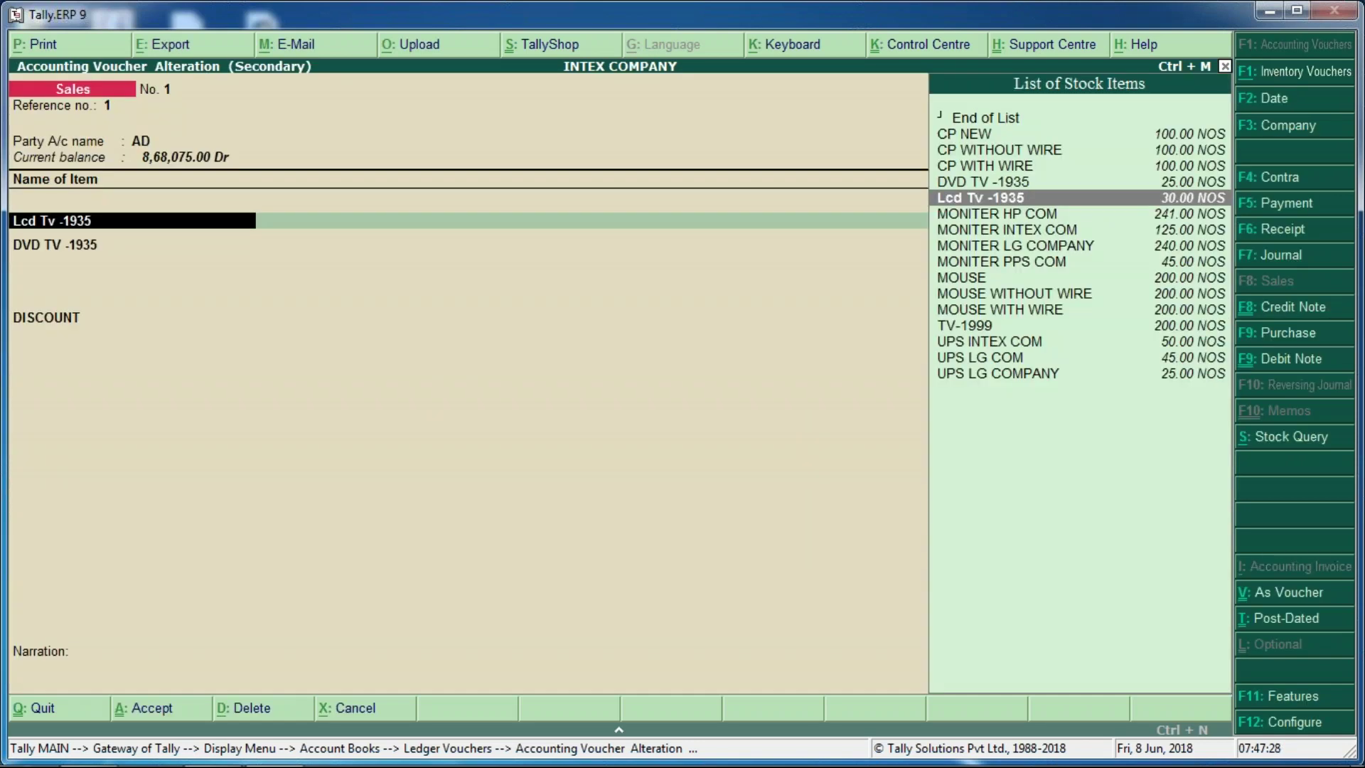
key("Return")
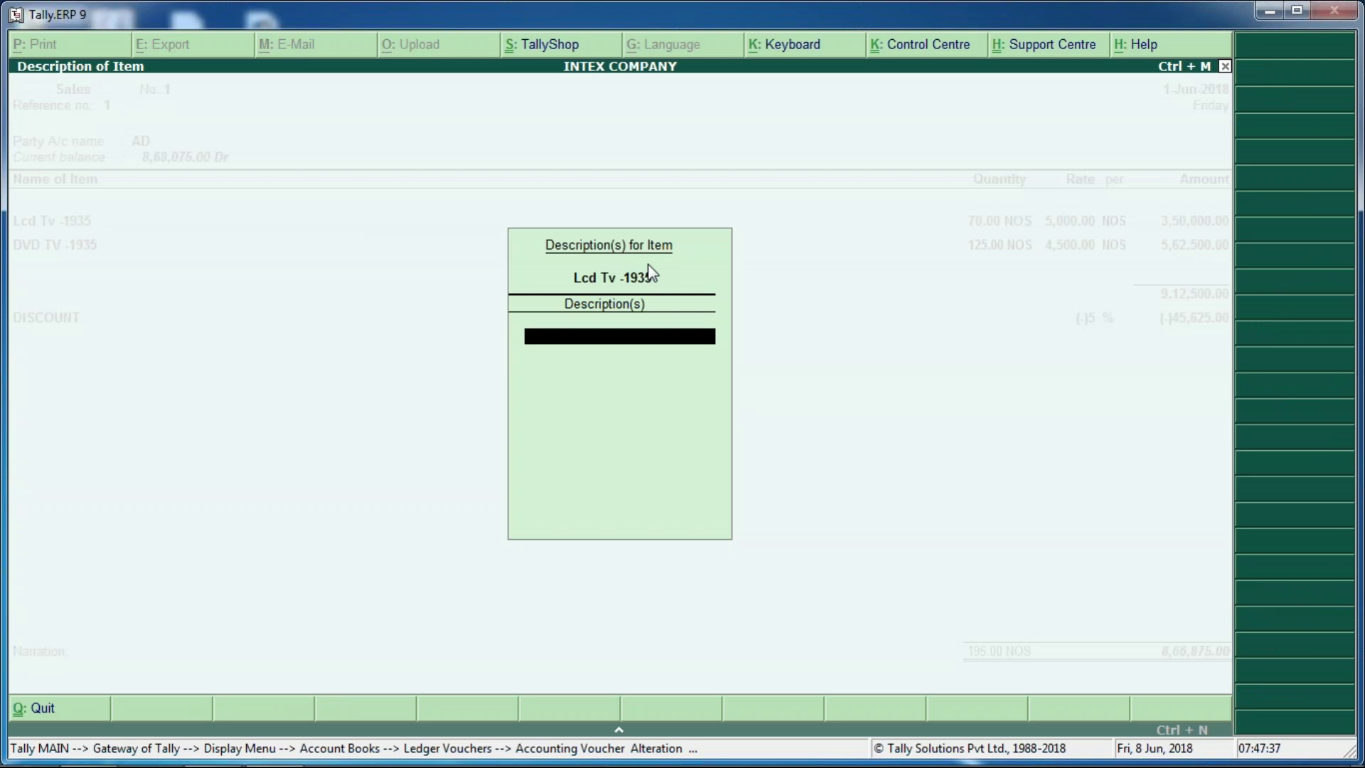
type("INTEX COMPANY")
key("Return")
key("Return")
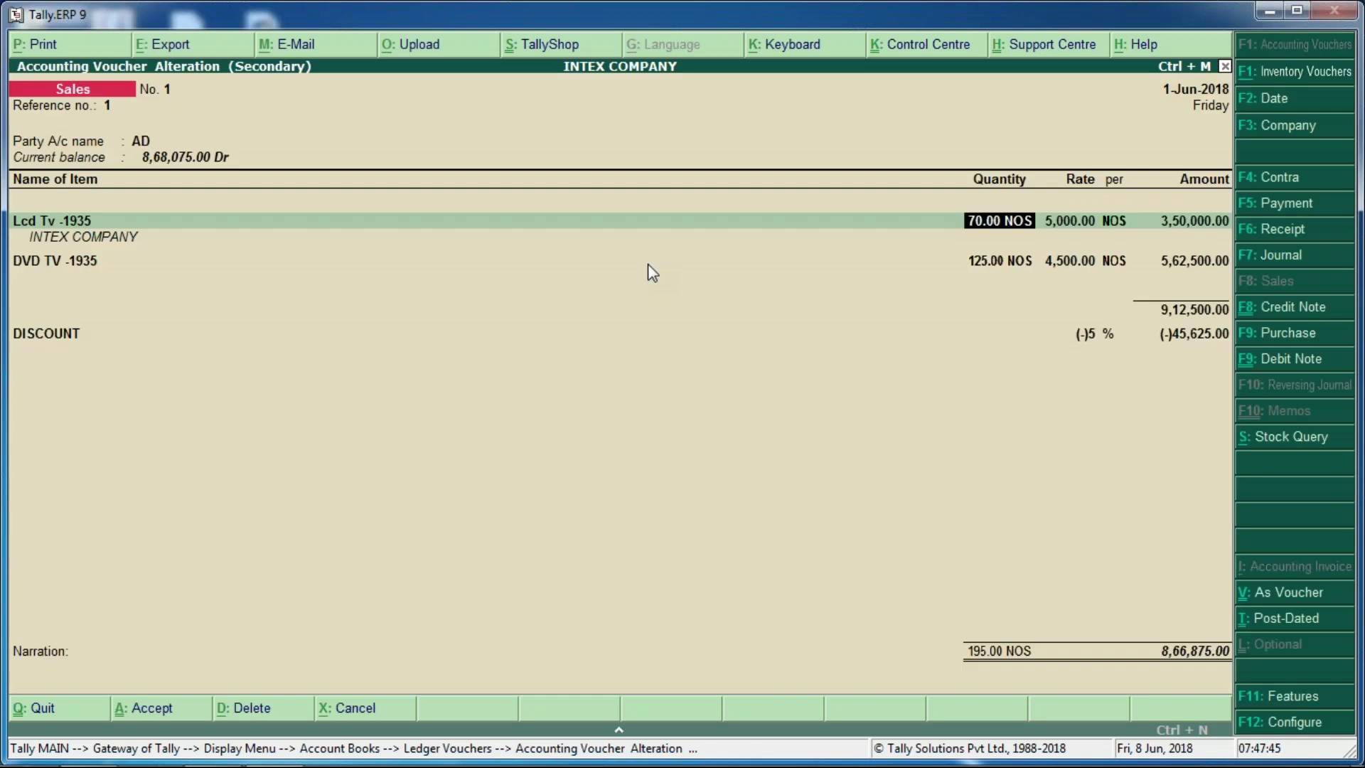
- Preview the printed invoice, zoom in to check the description under Lcd Tv -1935, and close the preview
key("alt+p")
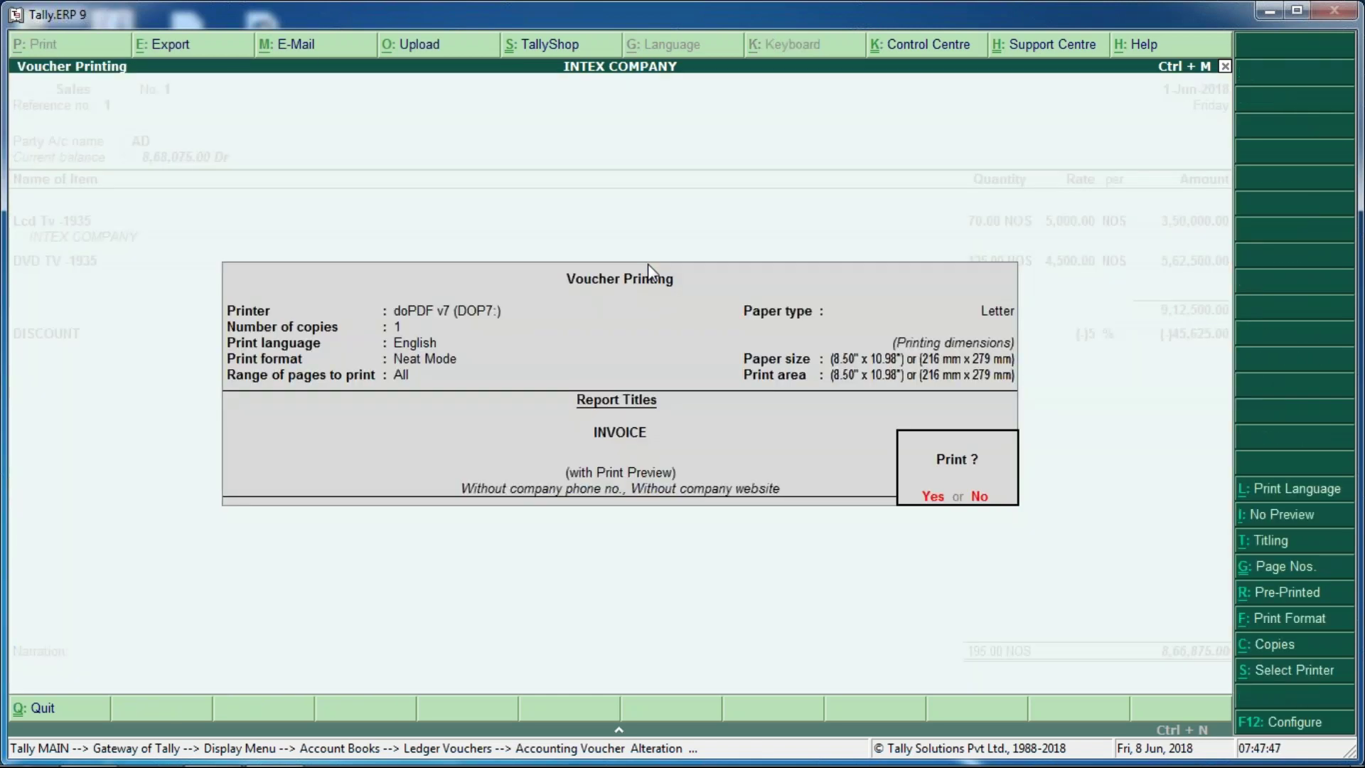
key("Return")
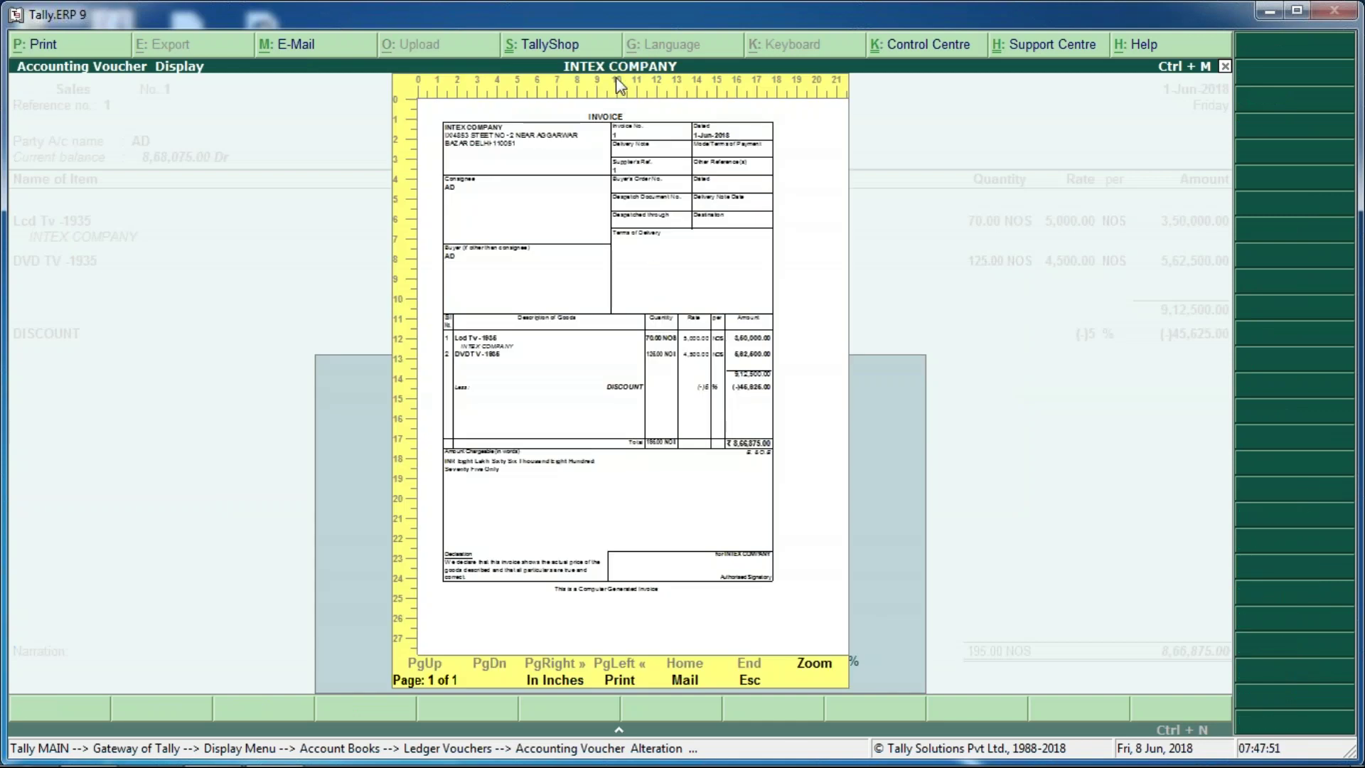
key("alt+z")
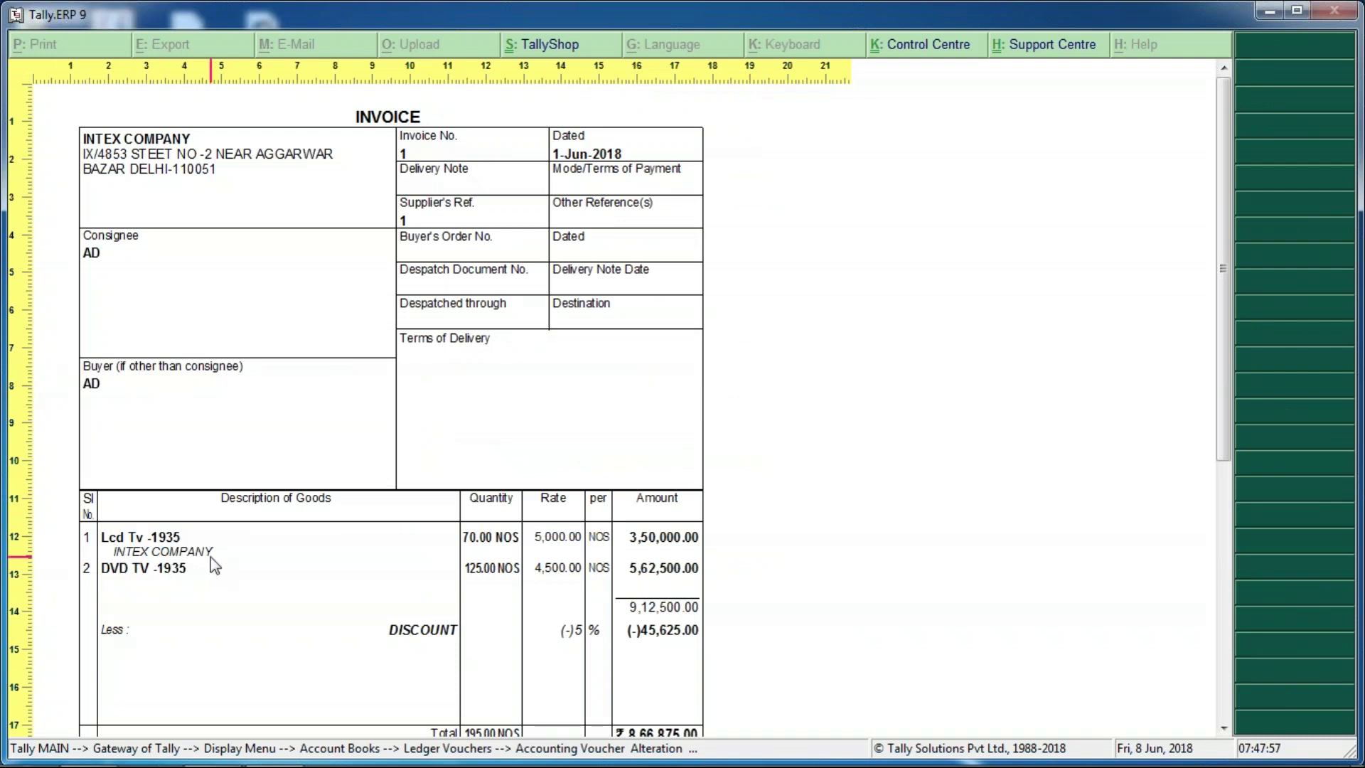
key("Escape")
key("Escape")
- Accept the party details and the Lcd Tv -1935 line again, and move on to the DVD TV -1935 line
left_click(89, 222)
key("Return")
key("BackSpace")
key("Return")
key("BackSpace")
key("BackSpace")
key("Return")
key("Return")
key("Return")
key("Return")
key("Return")
key("Return")
key("Return")
key("Return")
key("Return")
key("Return")
key("Return")
key("Return")
key("Return")
key("Return")
key("Return")
key("Return")
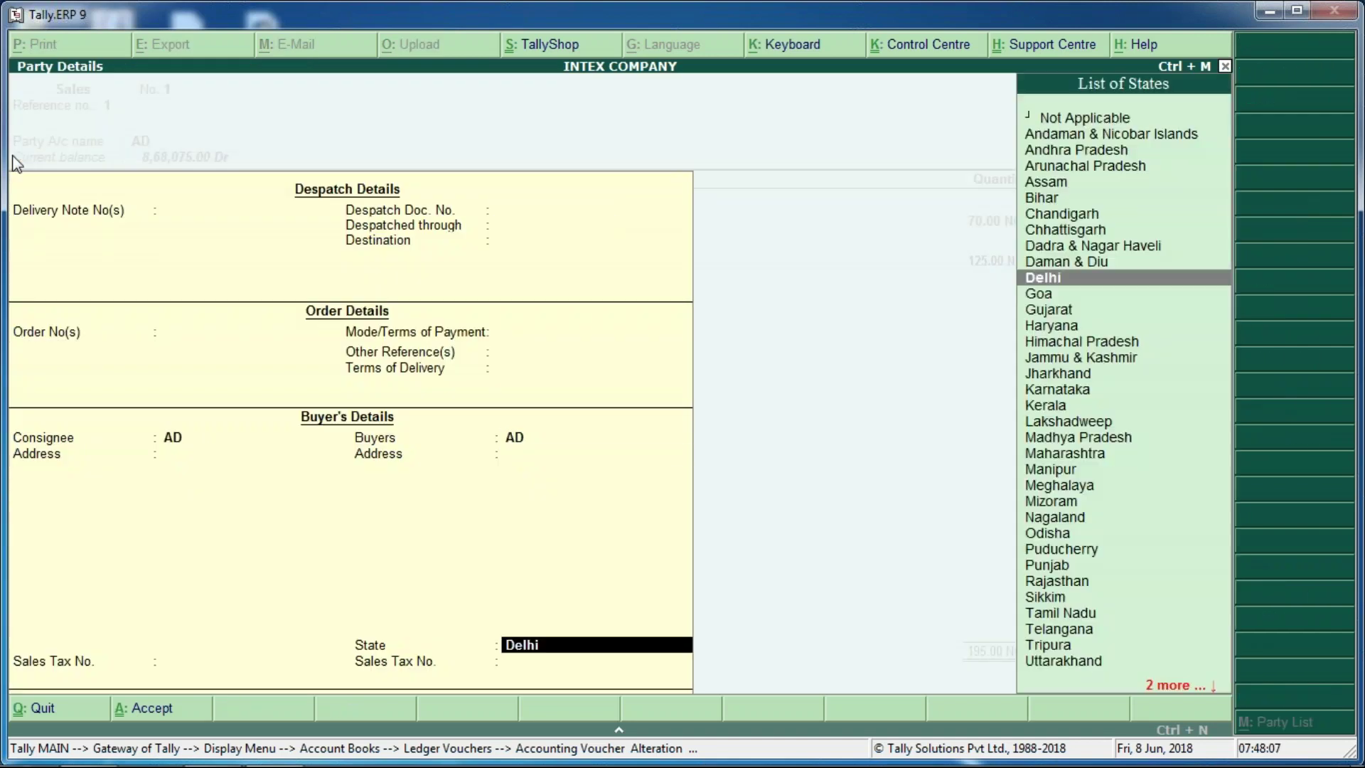
key("Return")
key("Return")
key("Return")
key("Return")
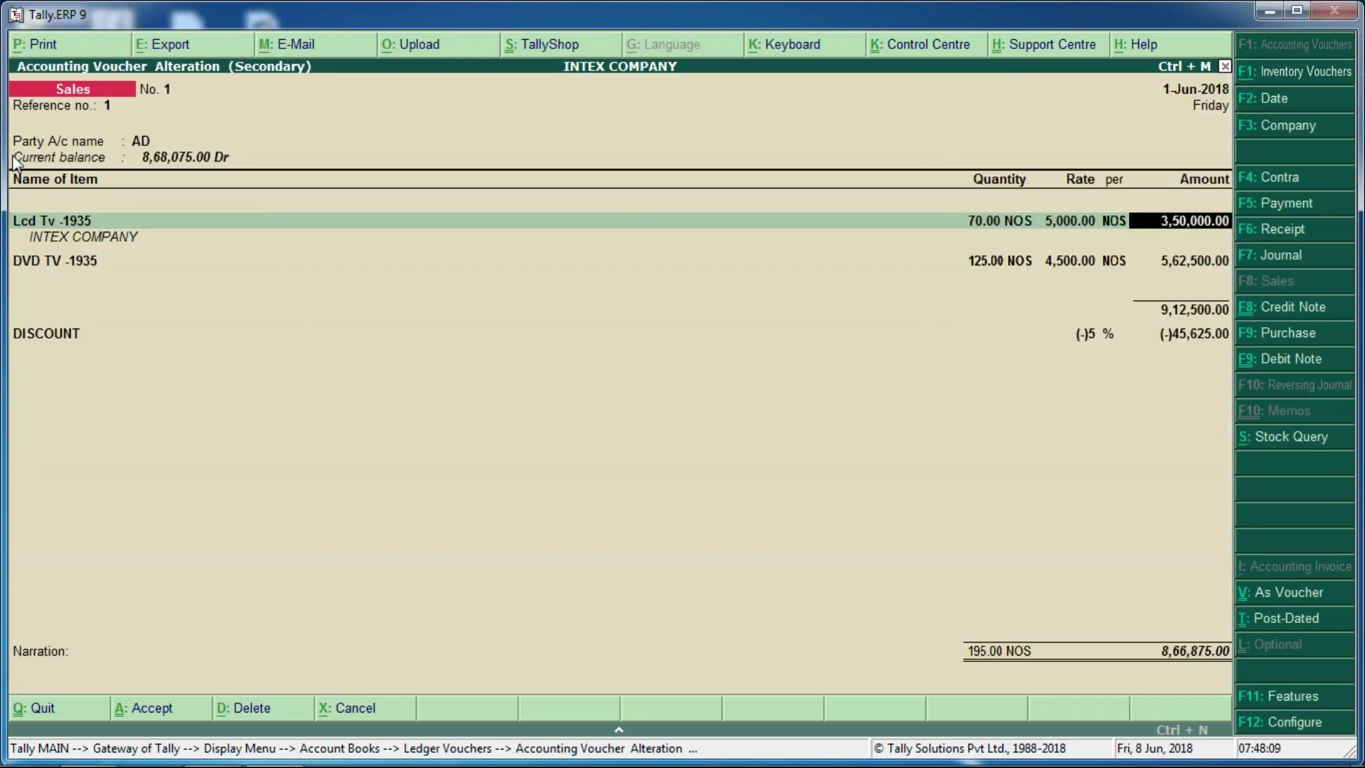
key("Return")
key("Return")
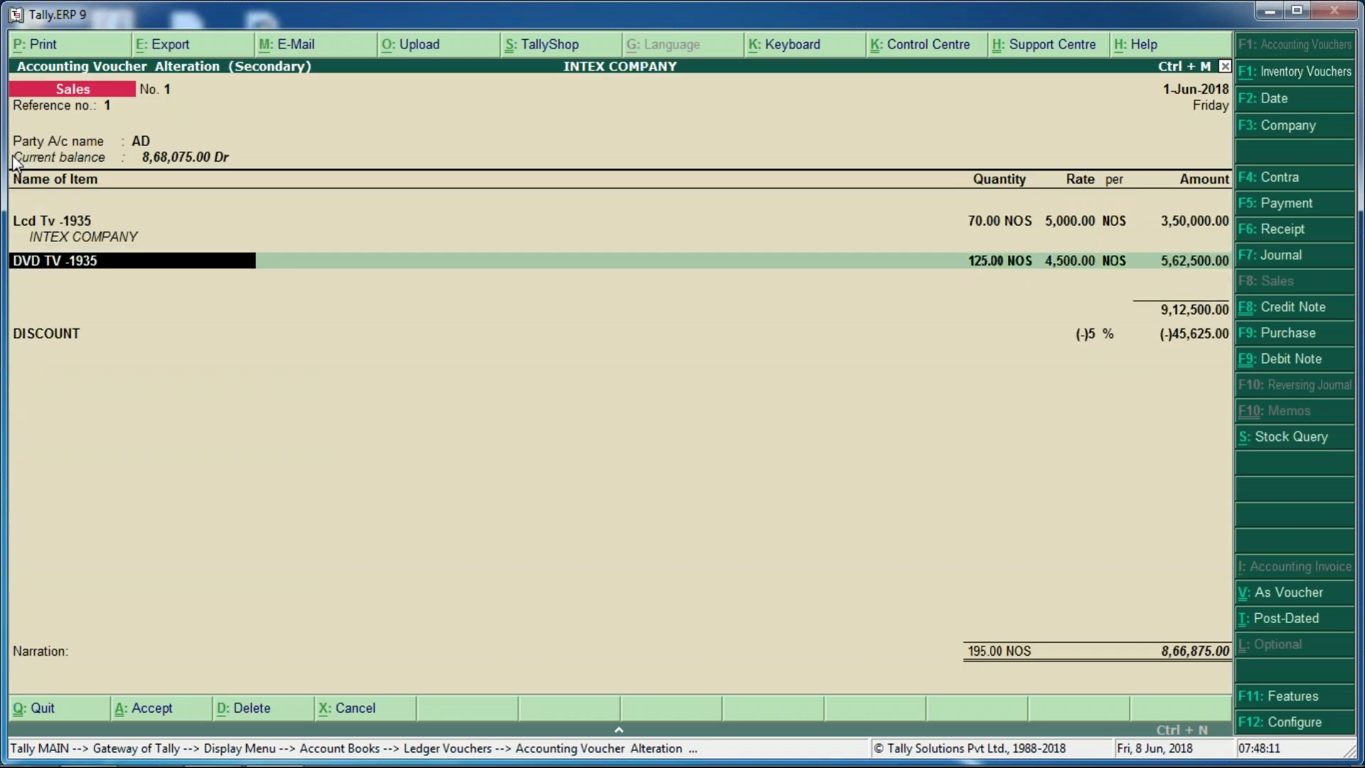
- Add the descriptions HP COMPANY, LENOVO COMPANY, LG and MI to the DVD TV -1935 item
key("Return")
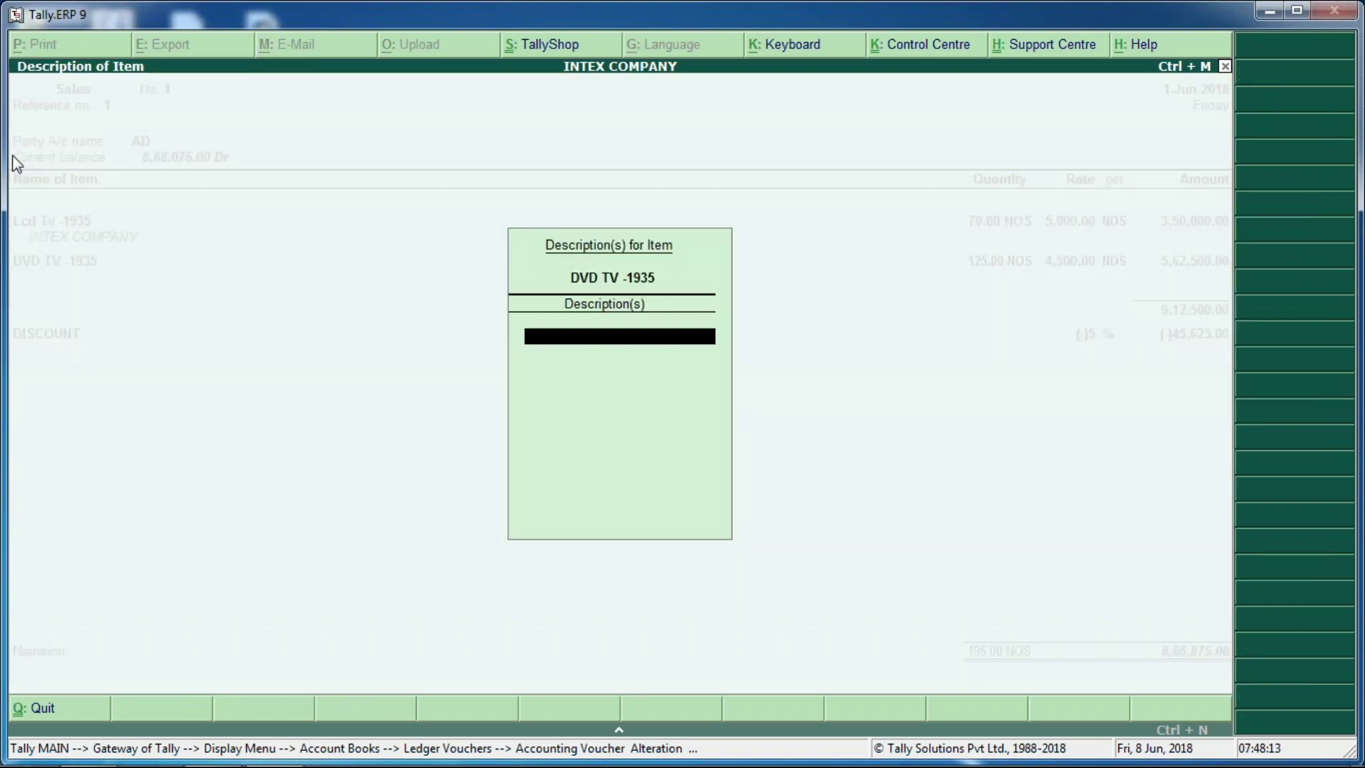
type("HP COMPANY")
key("Return")
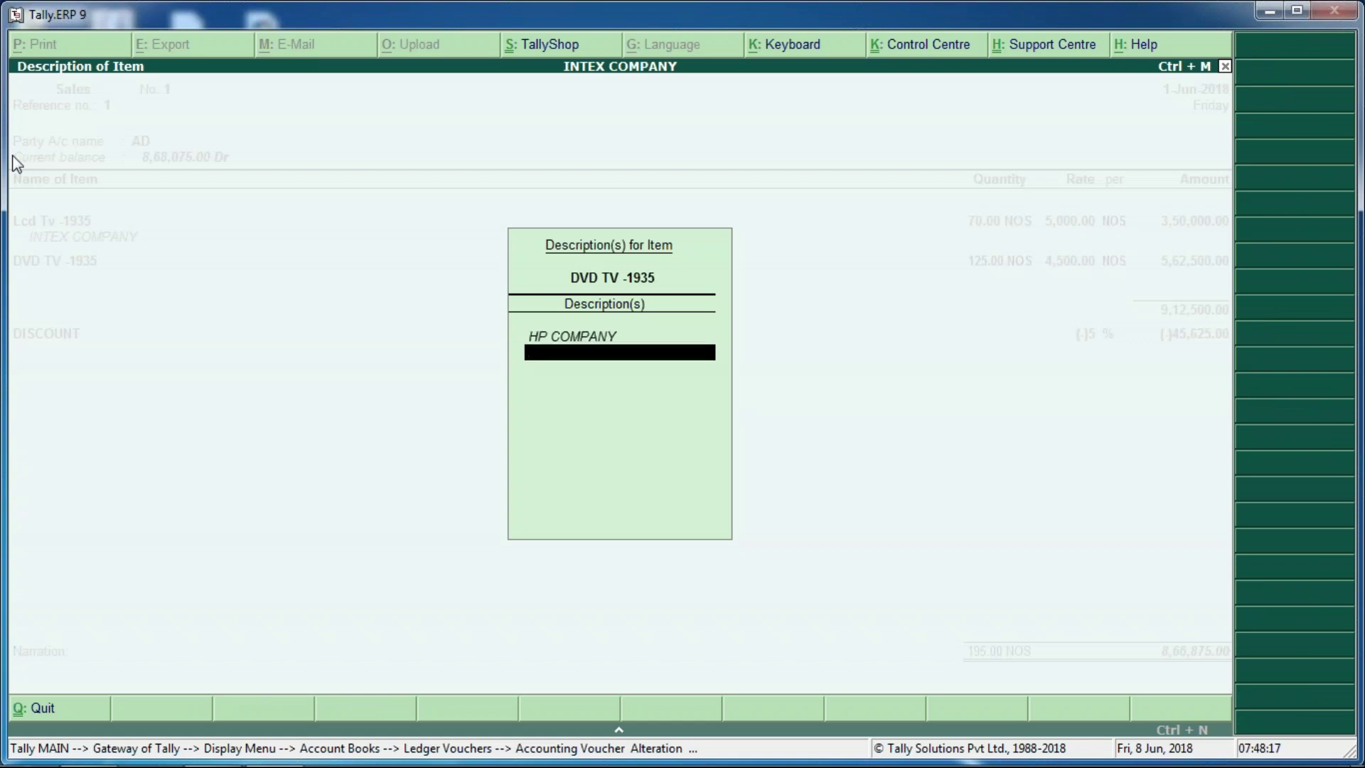
type("LENOVO COMPANY")
key("Return")
type("LG")
key("Return")
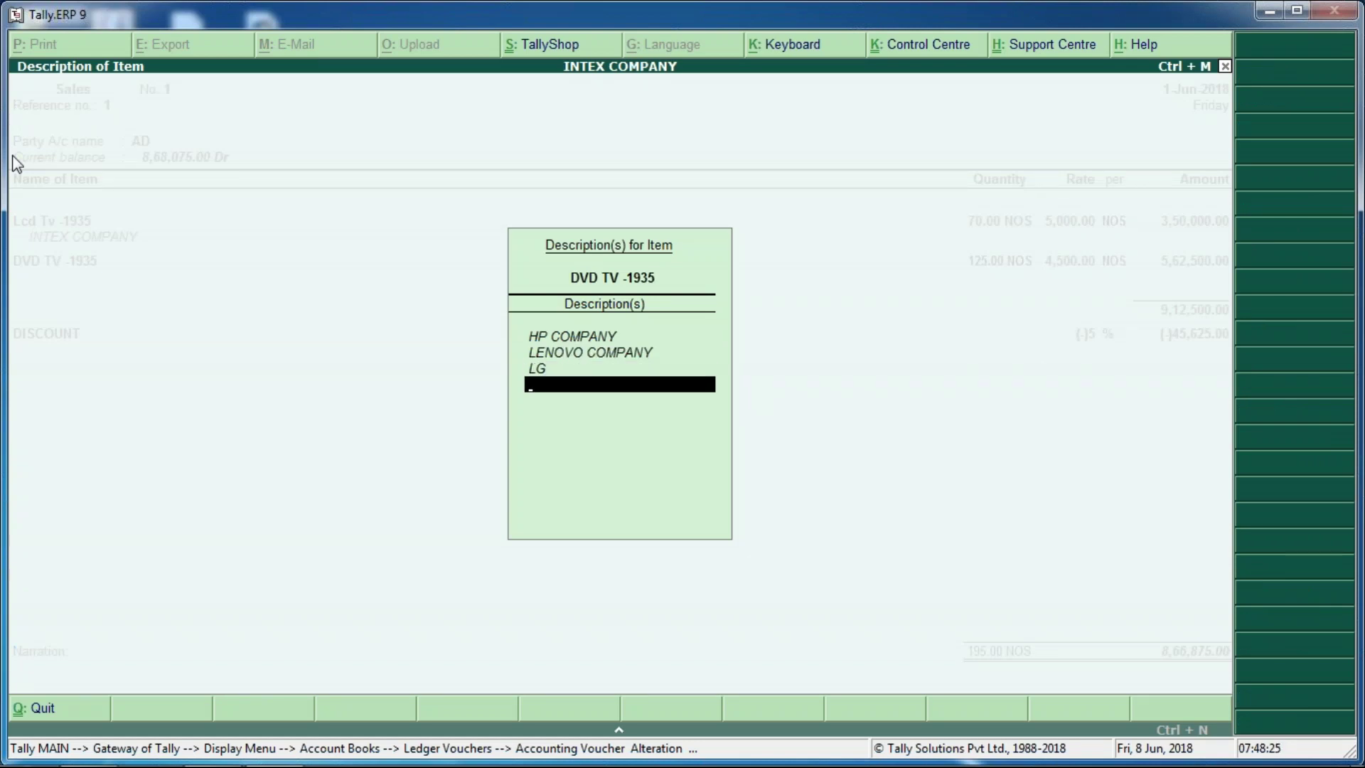
type("MI")
key("Return")
key("Return")
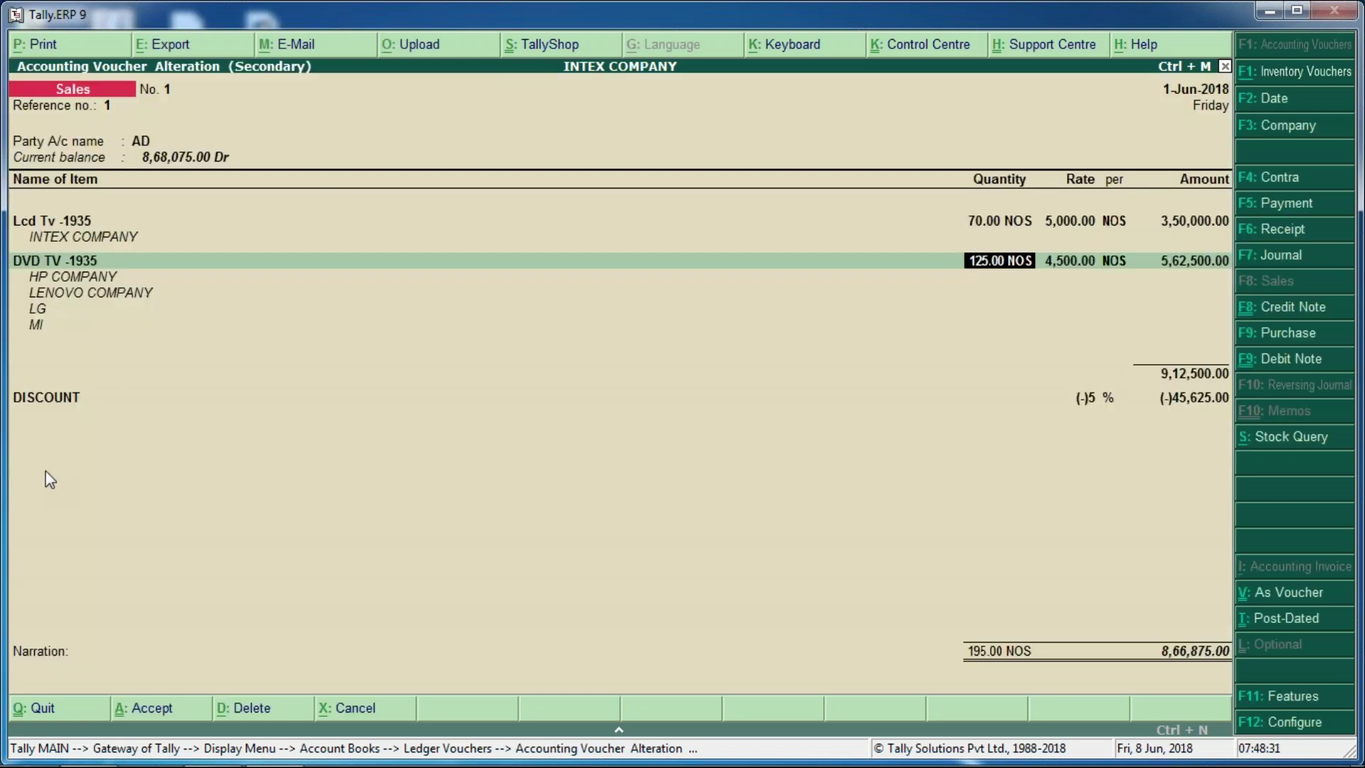
- Examine the ledger name description and 16-character voucher number warning options in the invoice configuration, and close it
key("F12")
key("Return")
key("Return")
key("Return")
key("Return")
key("Return")
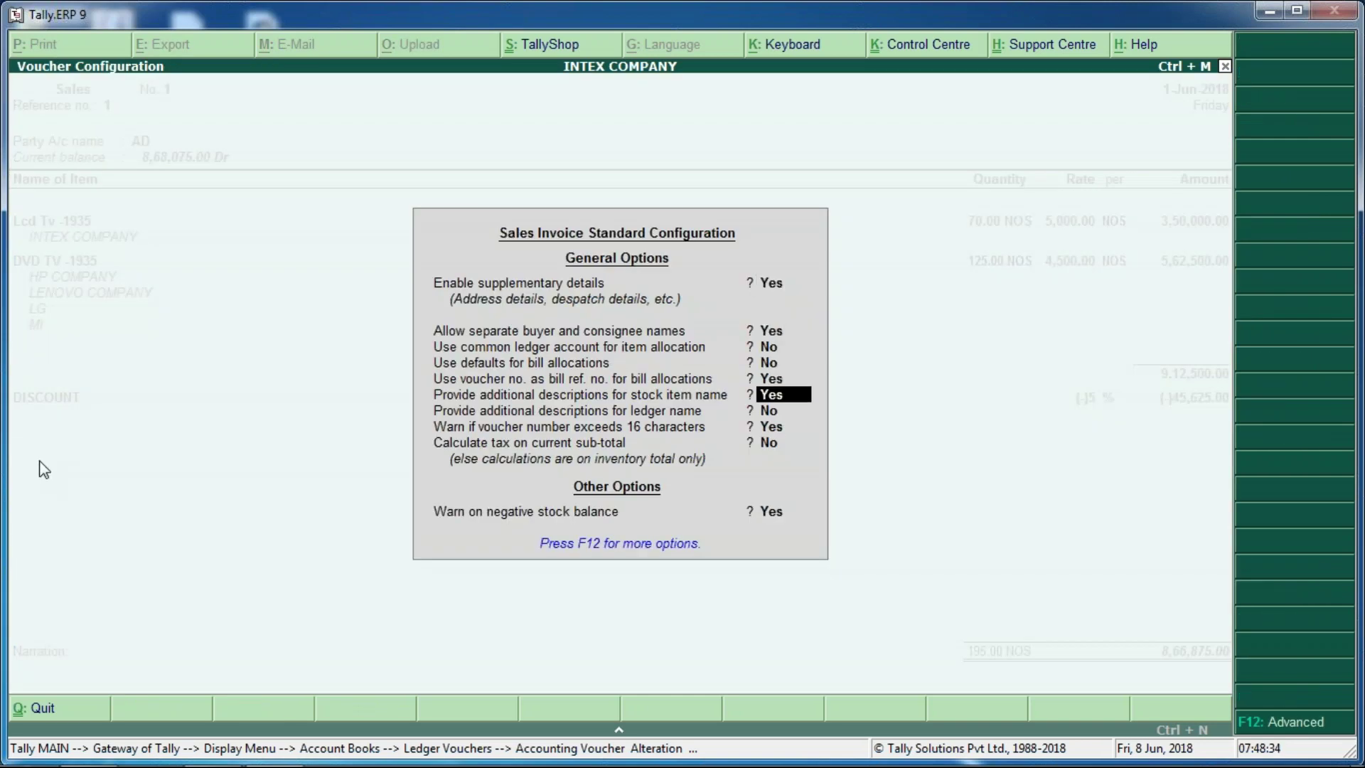
key("Return")
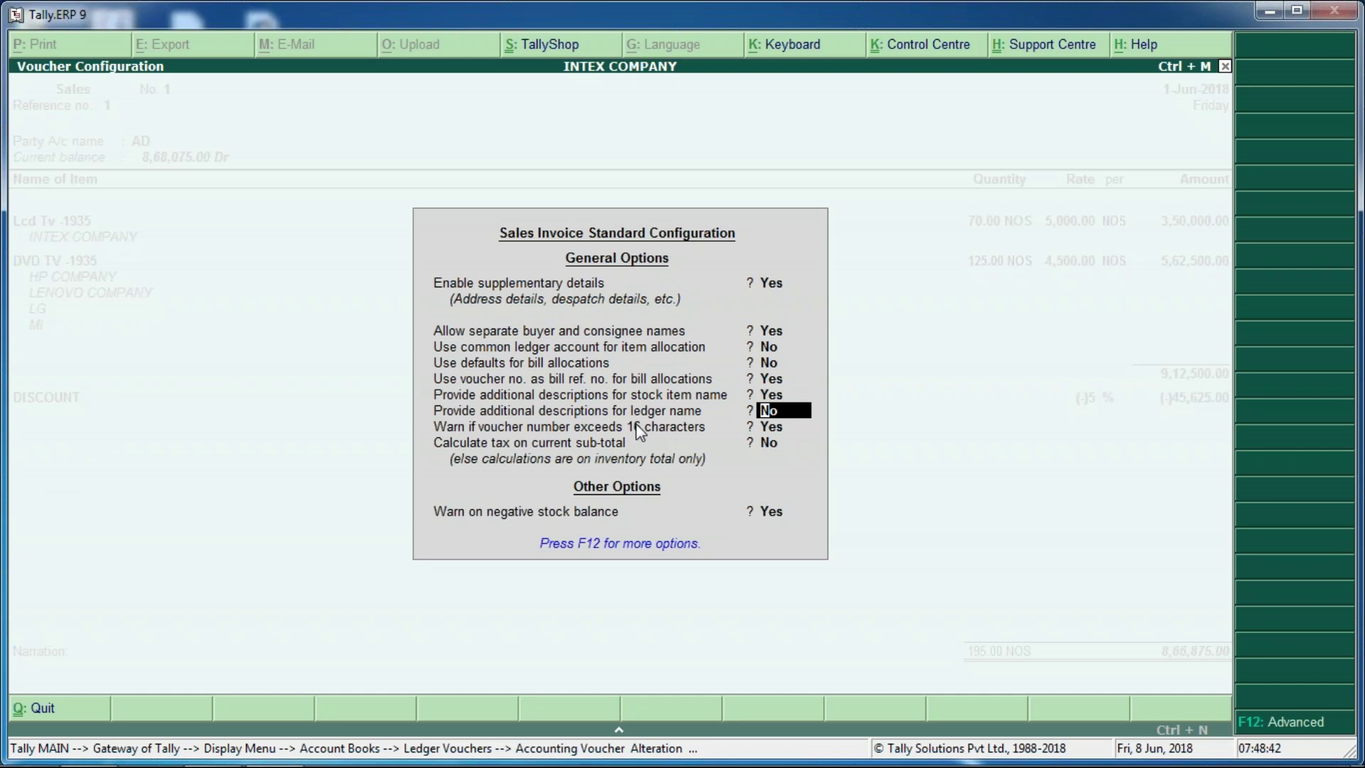
key("Return")
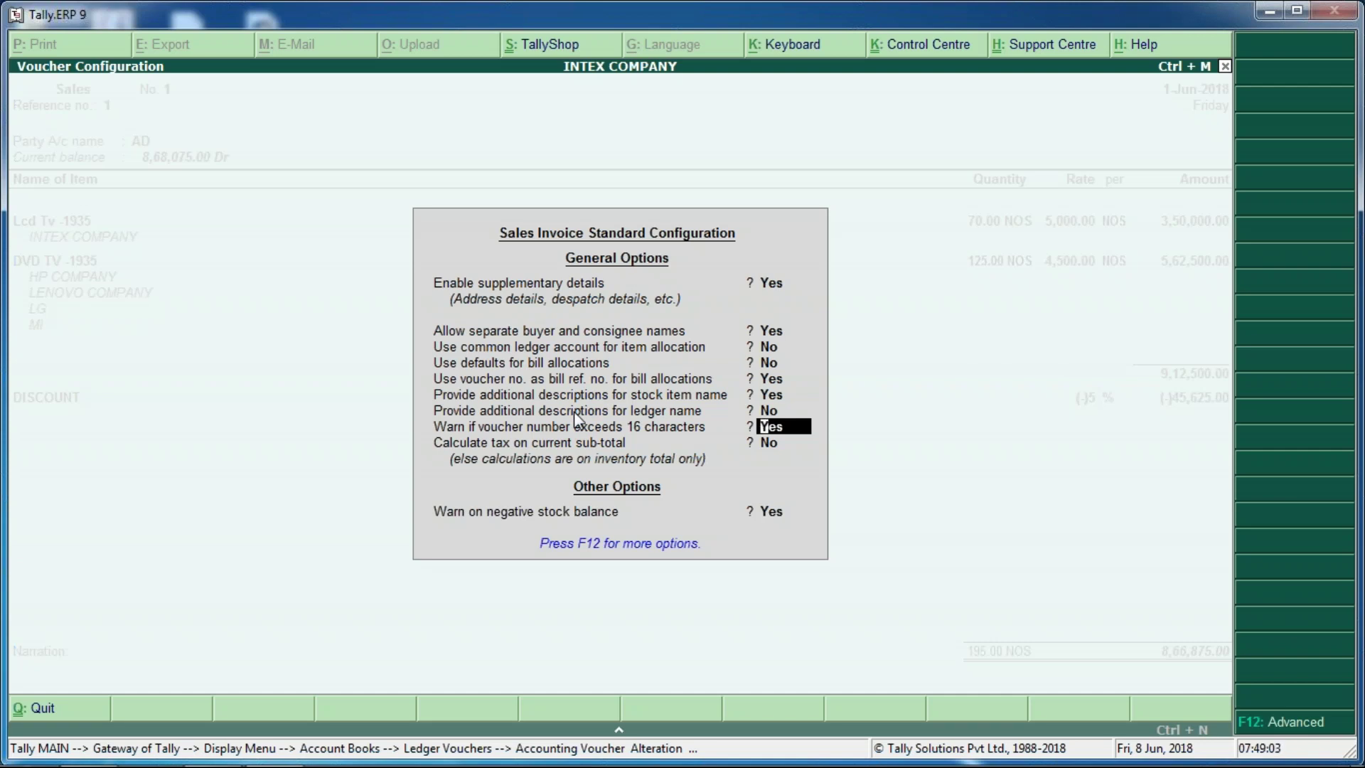
key("Escape")
key("Escape")
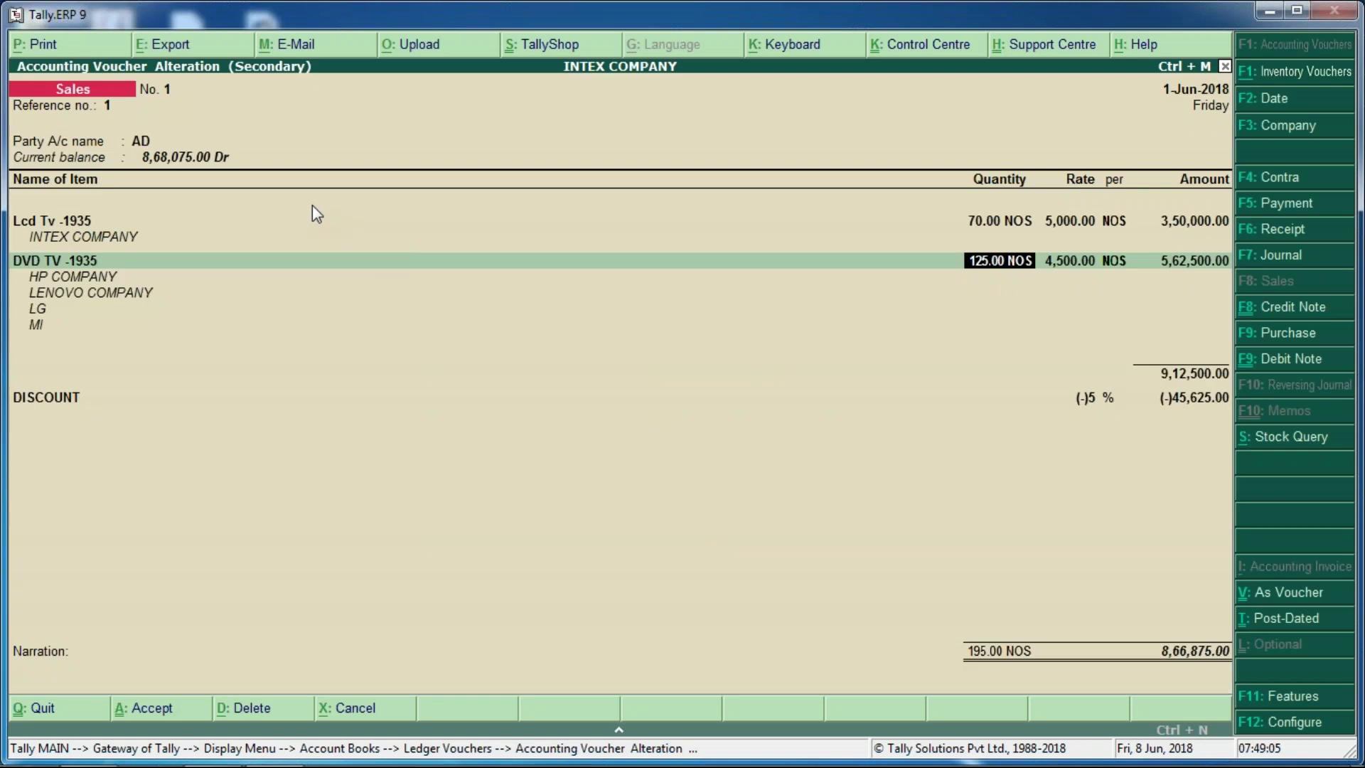
key("Up")
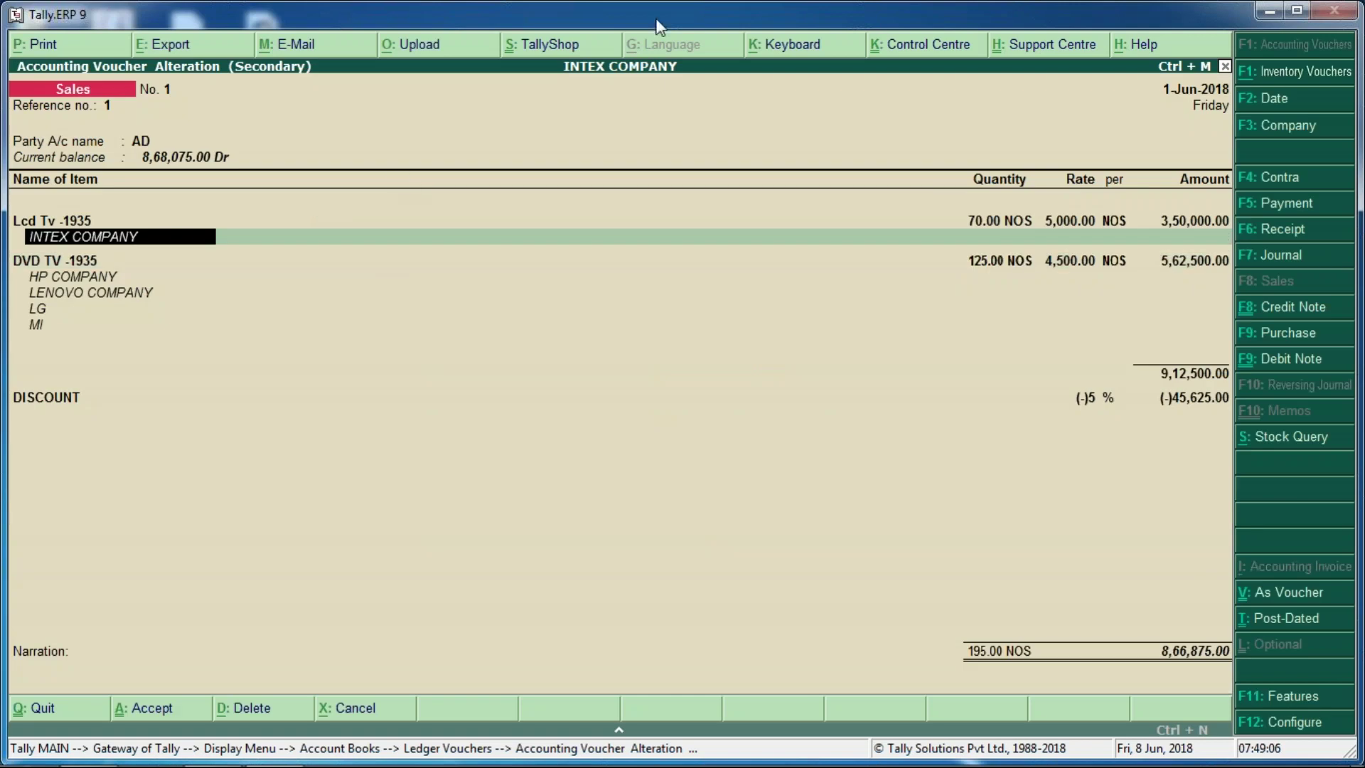
left_click(114, 107)
type("2")
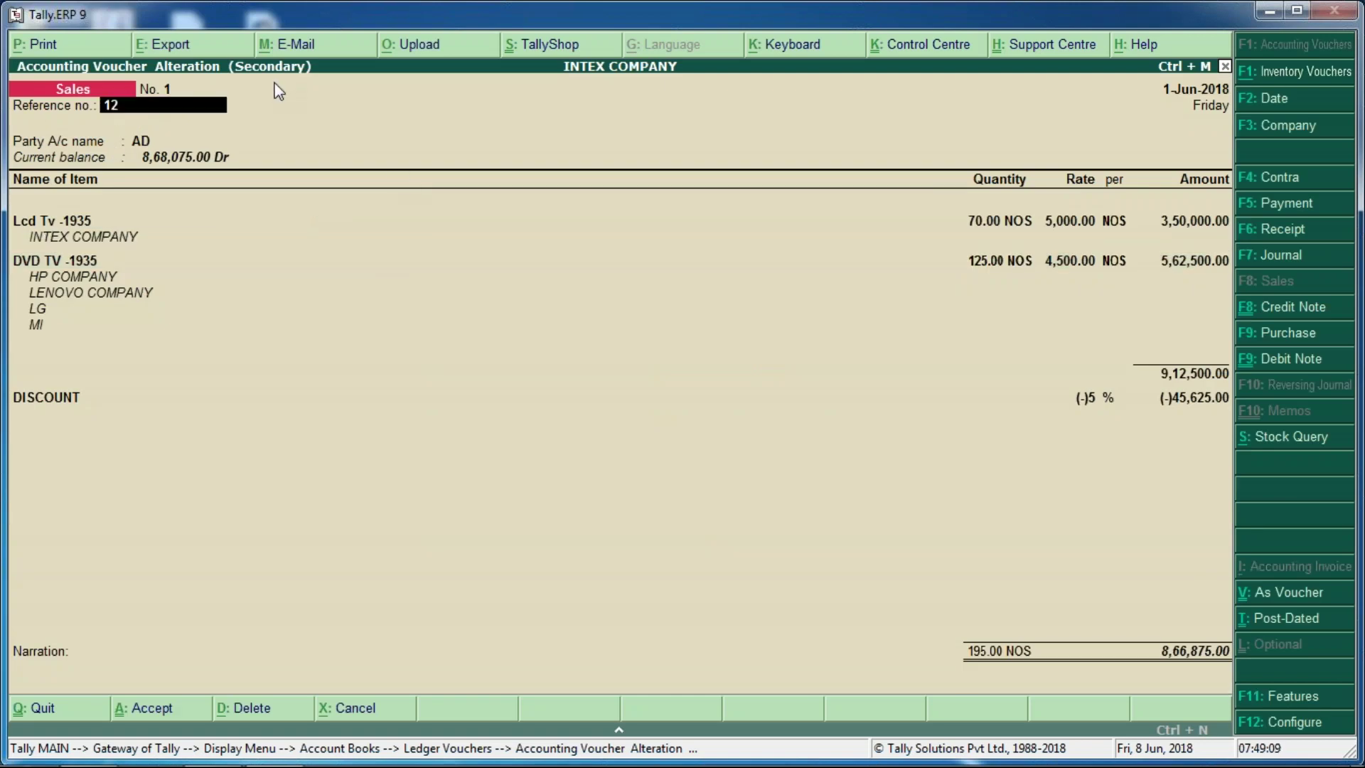
type("345678901112312654")
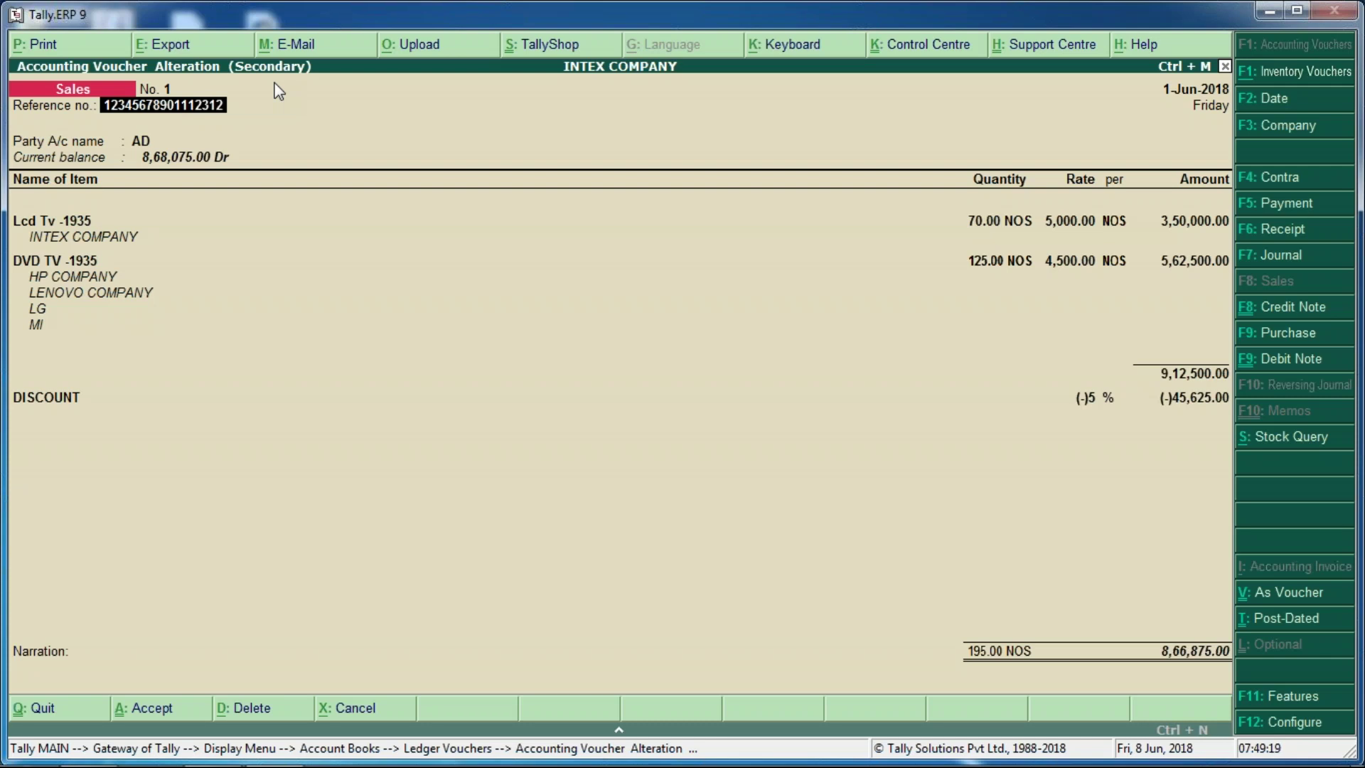
key("Return")
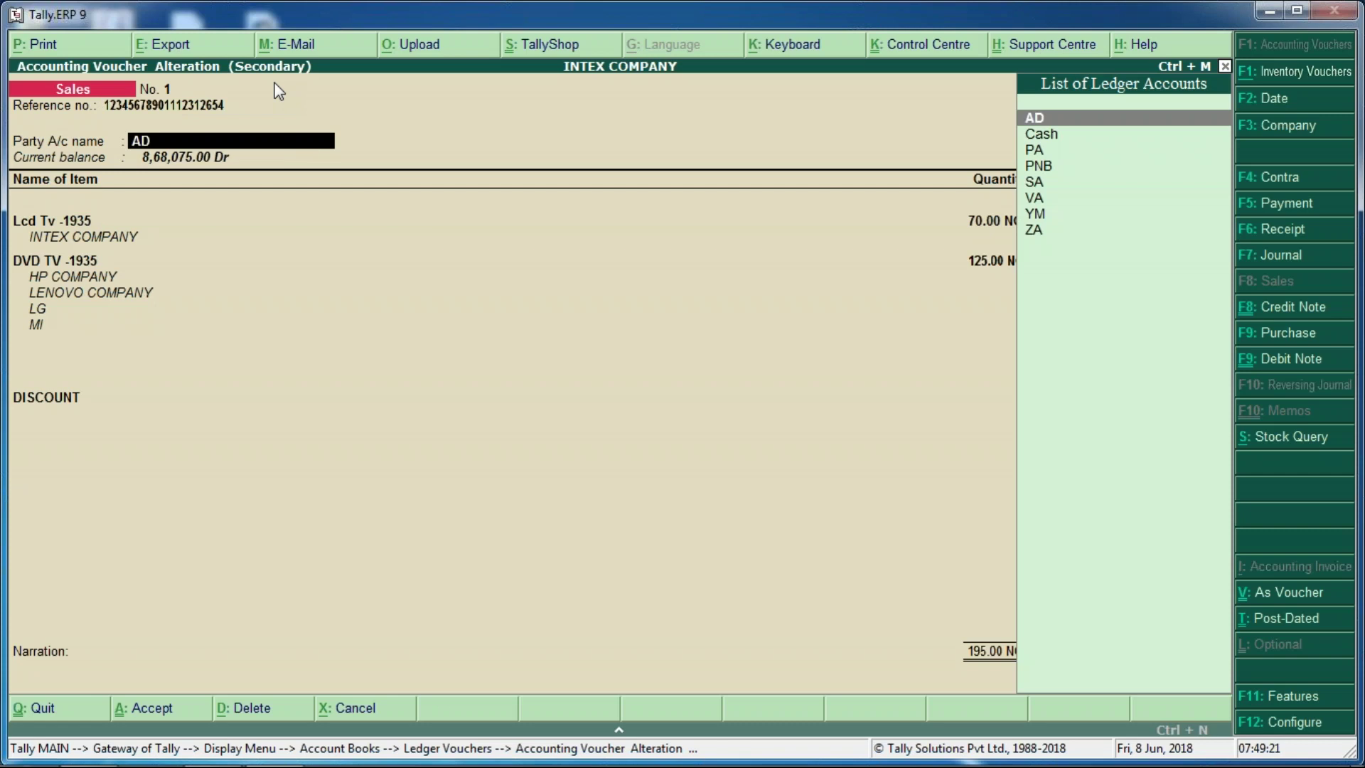
- Set Warn if voucher number exceeds 16 characters to No in the sales invoice configuration
key("shift+Tab")
key("Return")
key("F12")
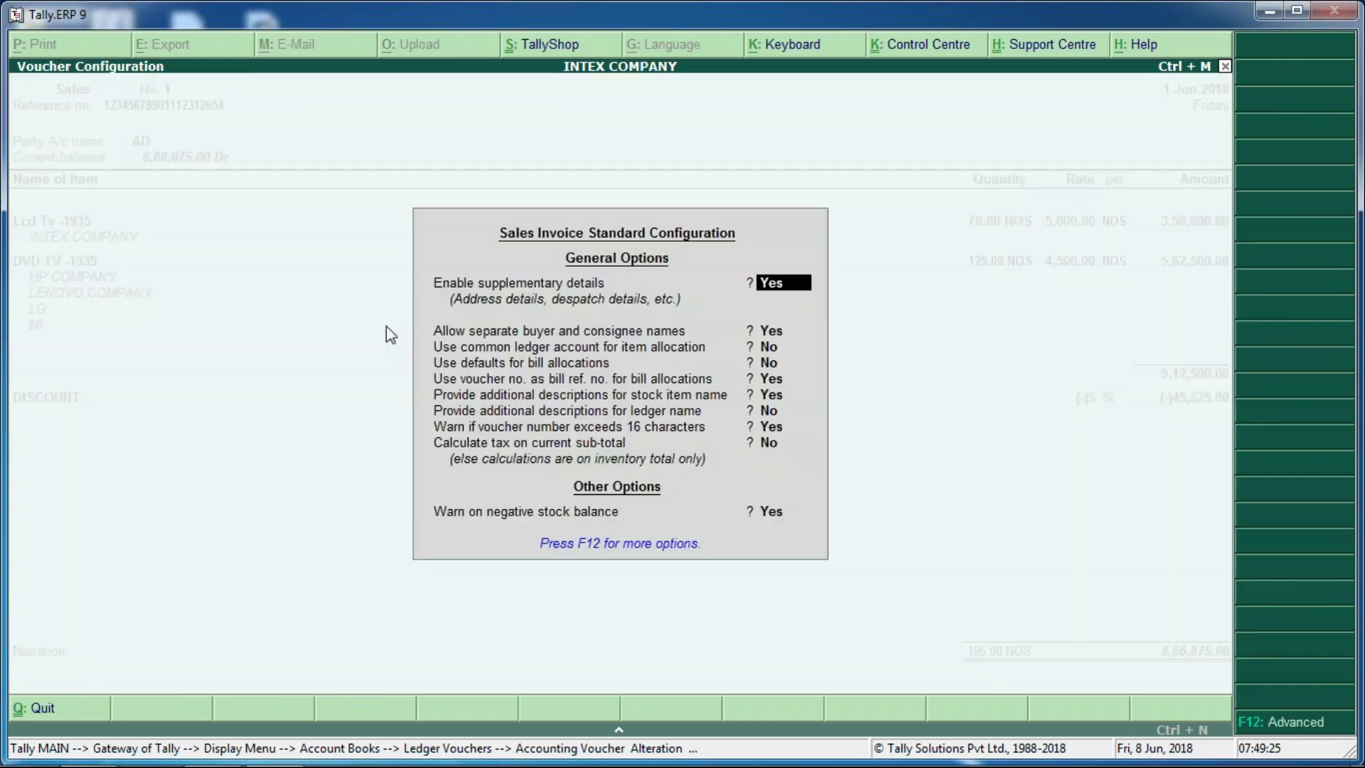
left_click(773, 428)
key("Return")
key("Return")
key("Return")
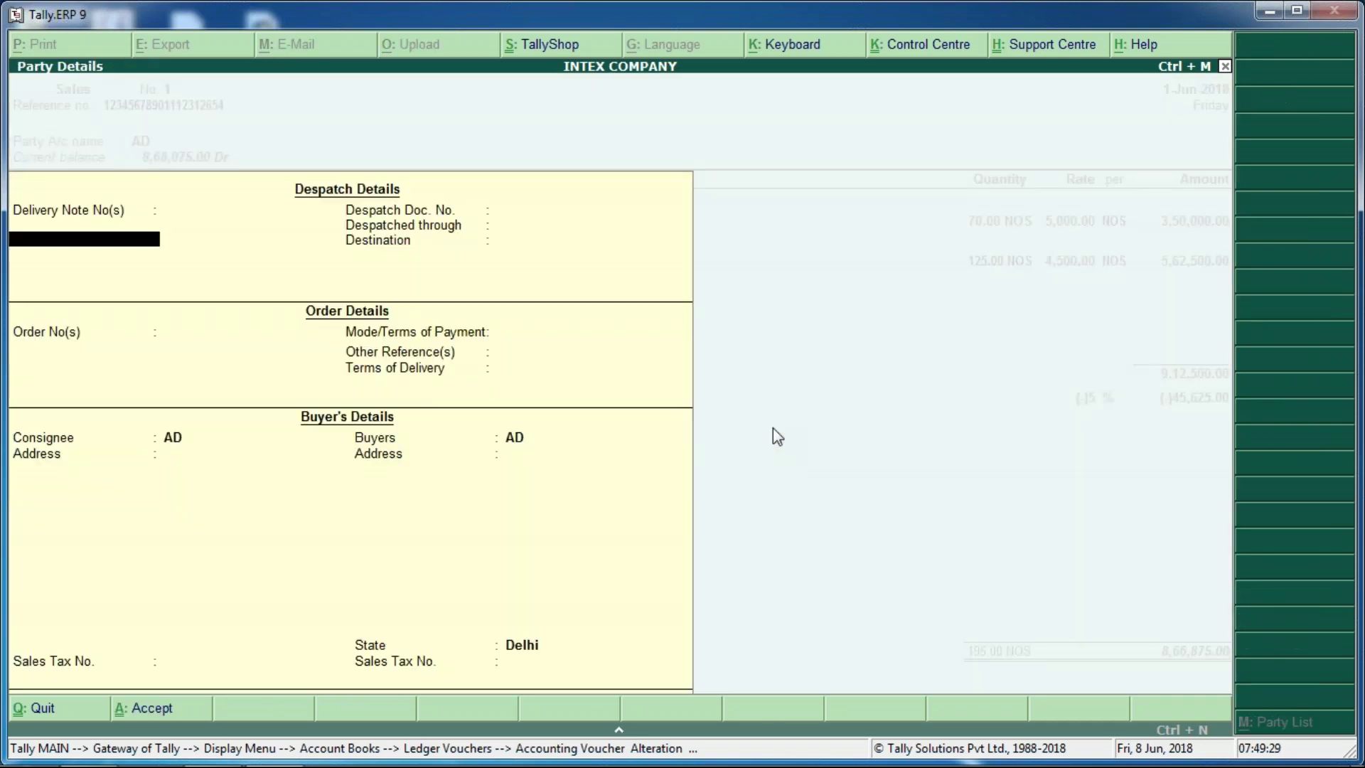
- Go back from the party details to the reference number and accept it again to check for a length warning
key("Return")
key("Return")
key("Return")
key("Return")
key("Return")
key("Return")
key("Return")
key("Return")
key("Return")
key("BackSpace")
key("BackSpace")
key("BackSpace")
key("Return")
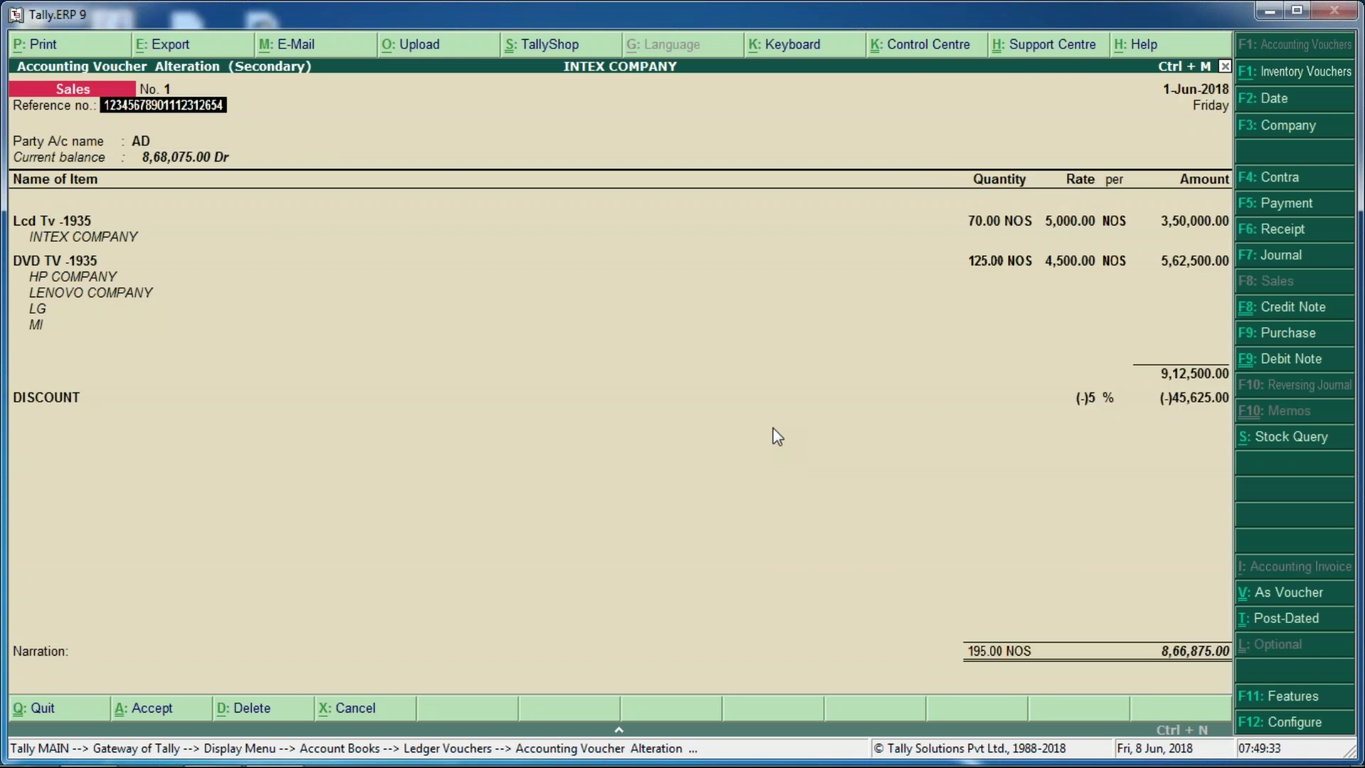
key("Return")
- Try setting the 16-character voucher number warning to Yes, review the Calculate tax on current sub-total option, and quit the configuration
key("F12")
key("Return")
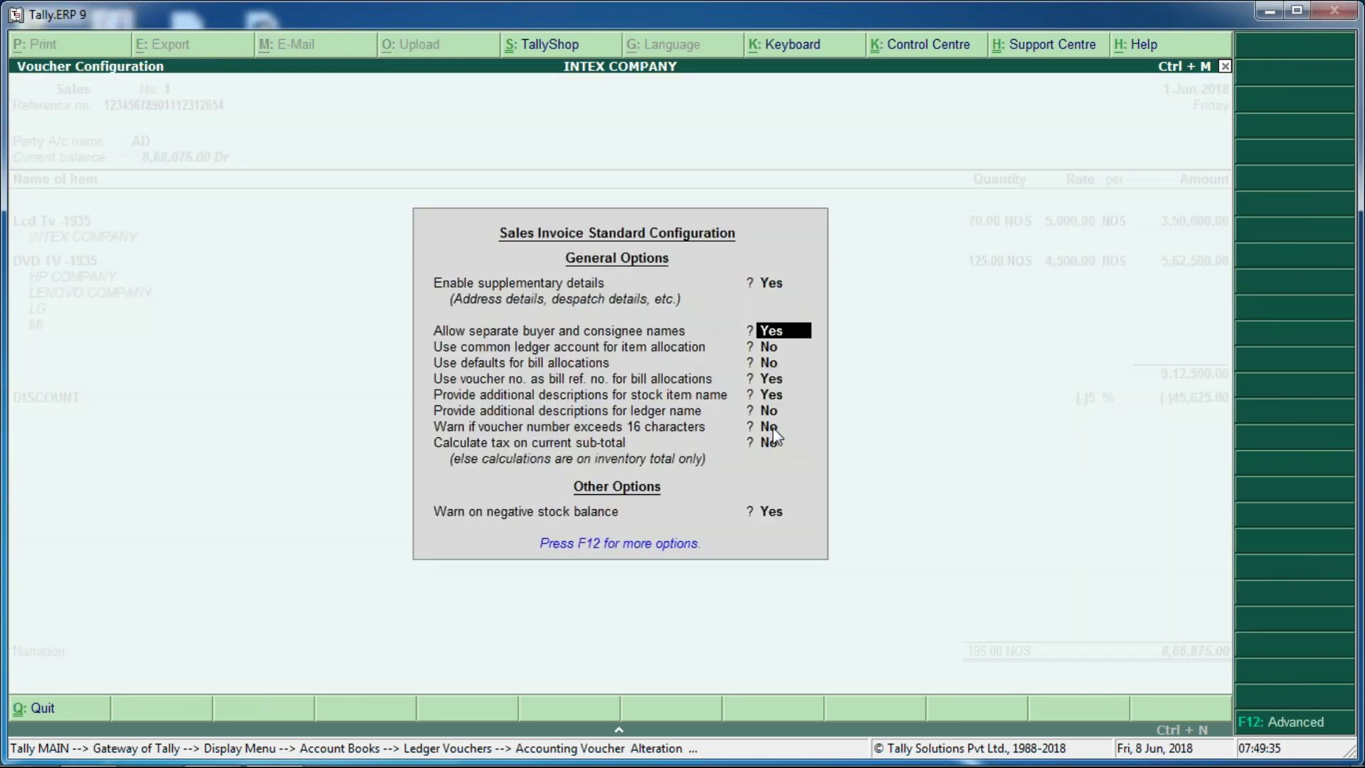
key("Return")
key("Return")
key("Return")
key("Return")
key("Return")
key("Return")
key("y")
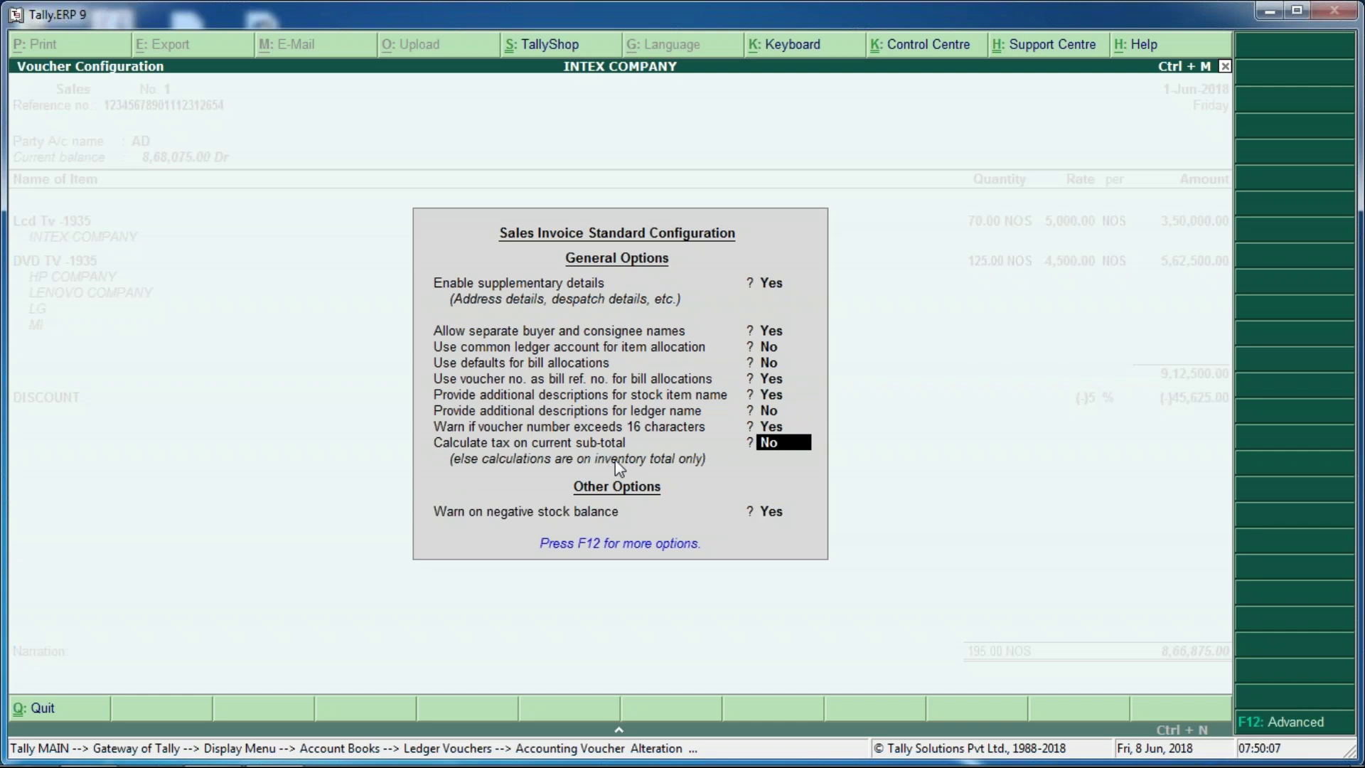
key("Escape")
key("Escape")
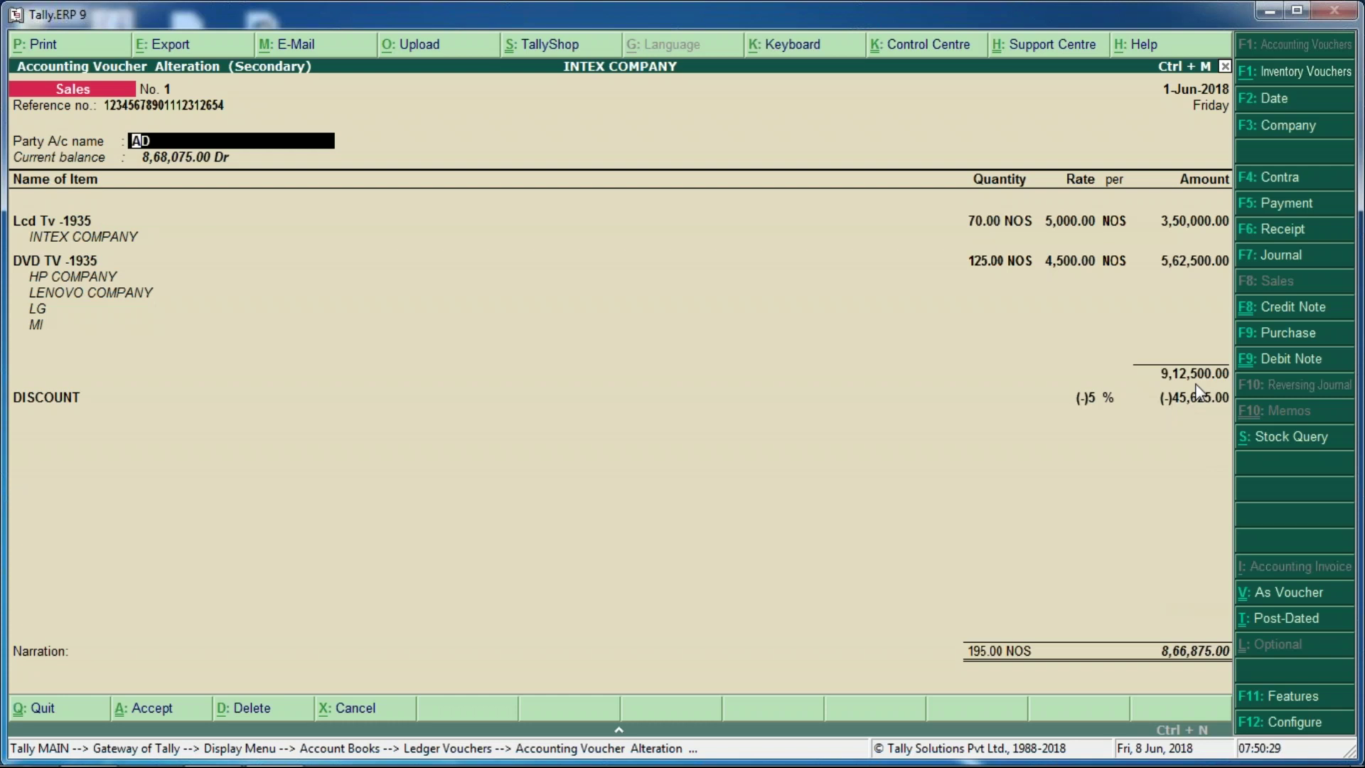
- Keep AD as the party, accept its party details, and move to the Lcd Tv -1935 item name
key("Return")
key("Return")
key("Return")
key("Return")
key("Return")
key("Return")
key("Return")
key("Return")
key("Return")
key("Return")
key("Return")
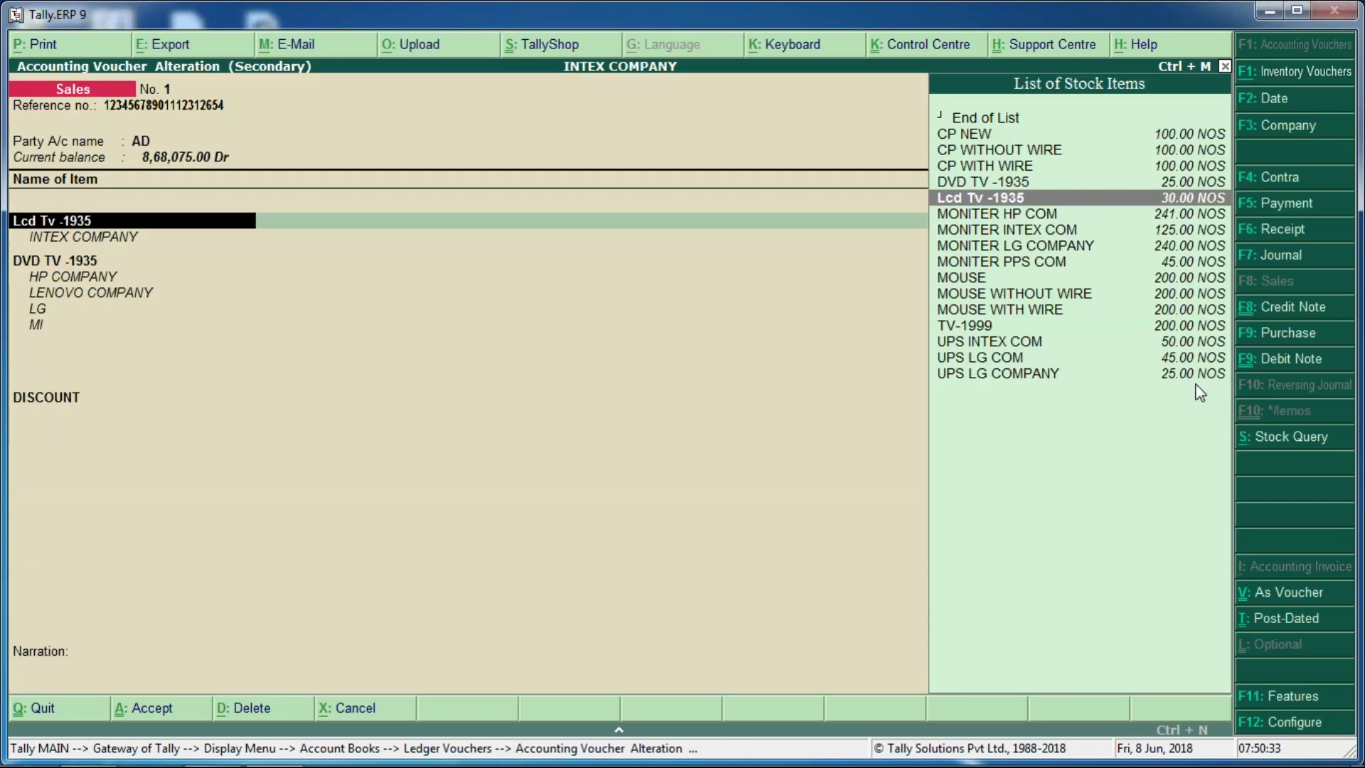
- Examine the Warn on negative stock balance option in the invoice configuration and open the advanced sales invoice configuration
key("F12")
key("Return")
key("Return")
key("Return")
key("Return")
key("Return")
key("Return")
key("Return")
key("Return")
key("Return")
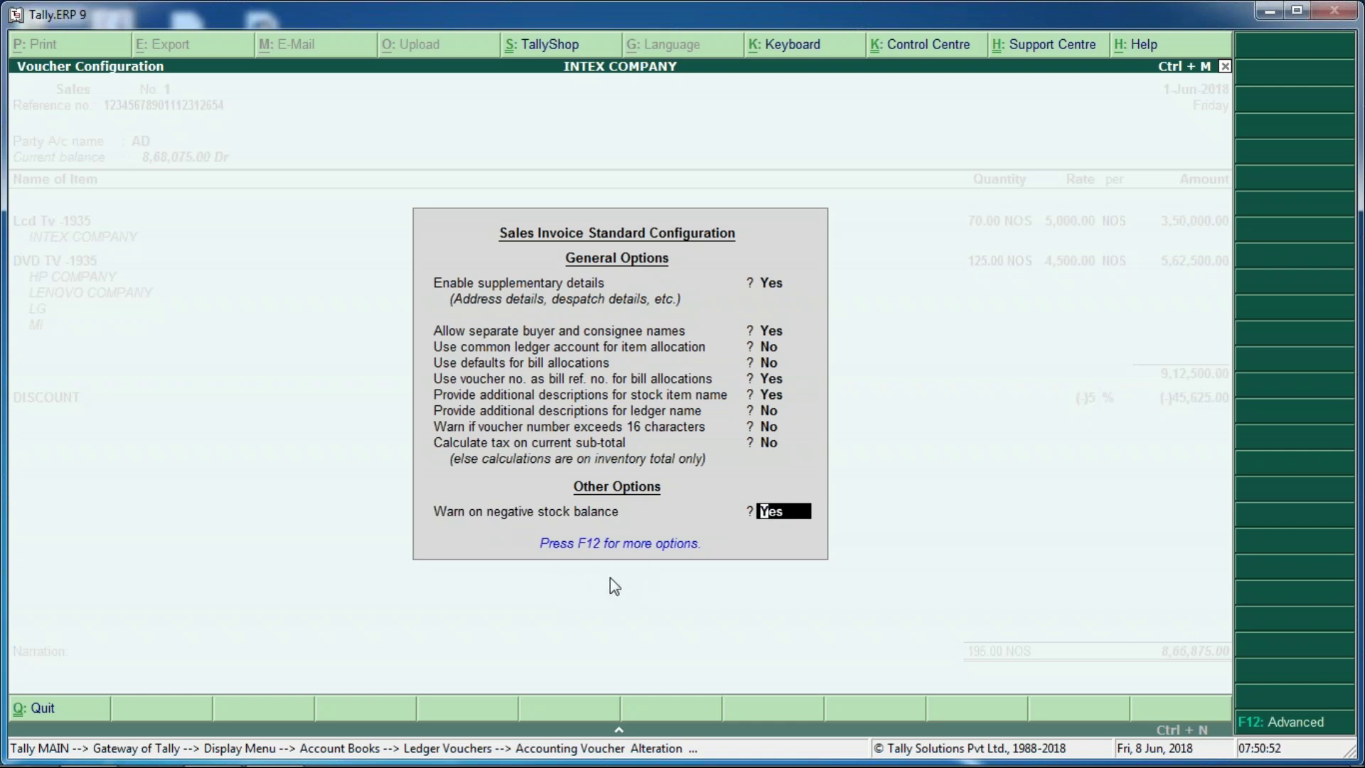
key("F12")
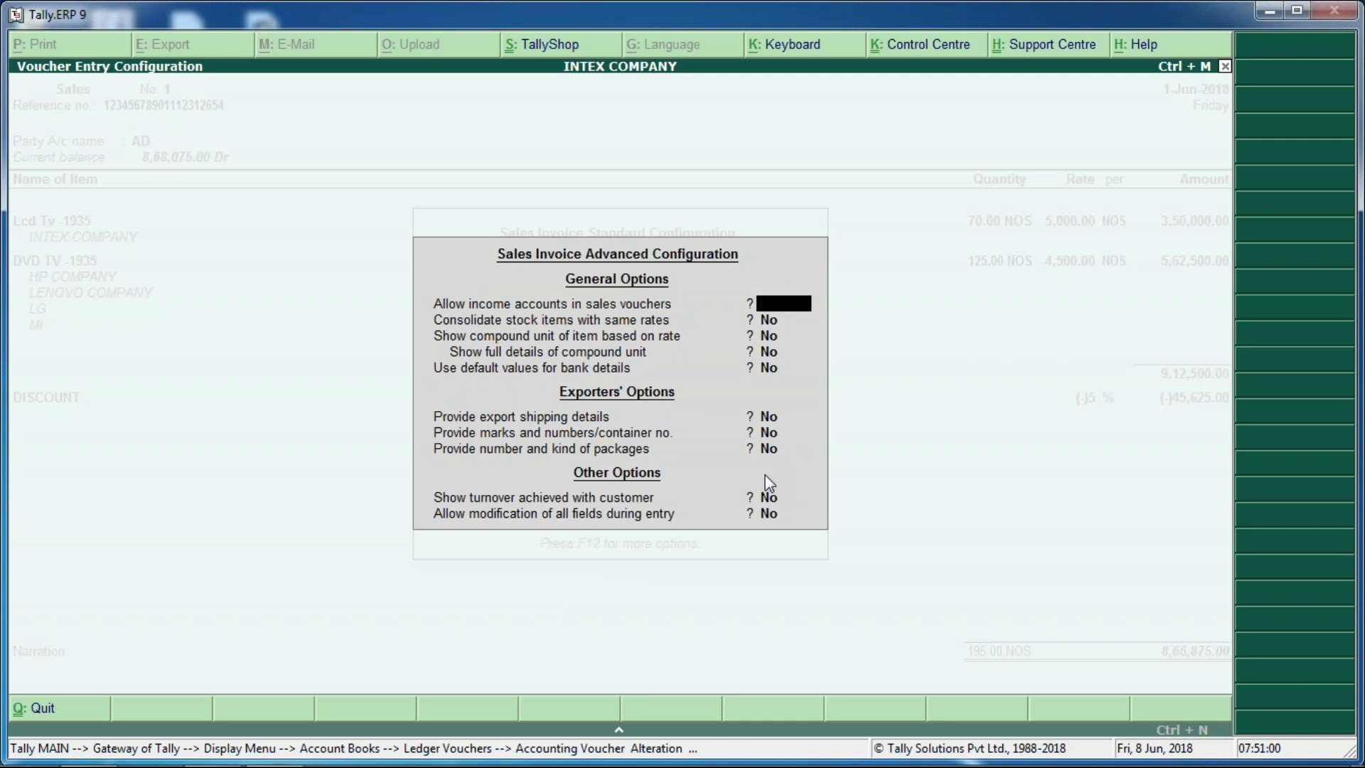
- Quit the advanced sales invoice configuration and accept the standard configuration to return to the sales voucher
key("Escape")
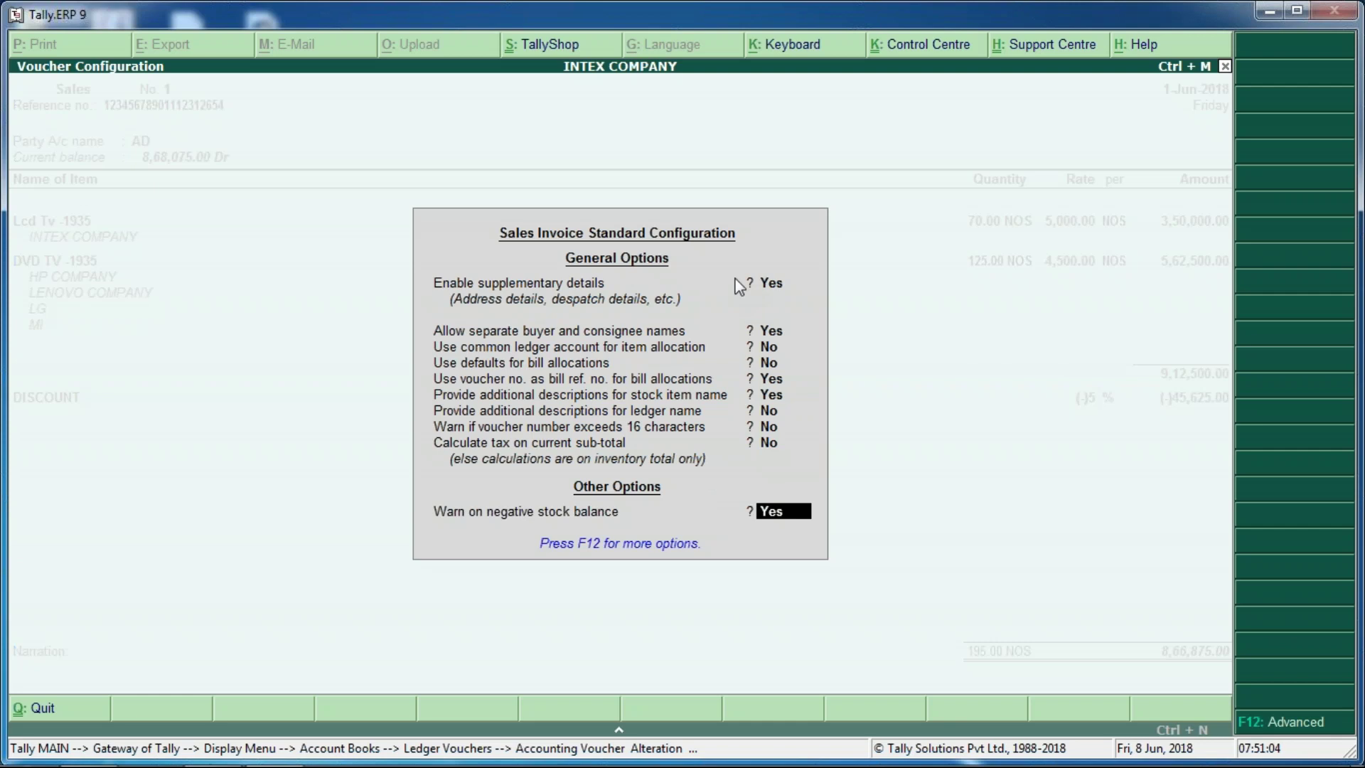
key("Return")
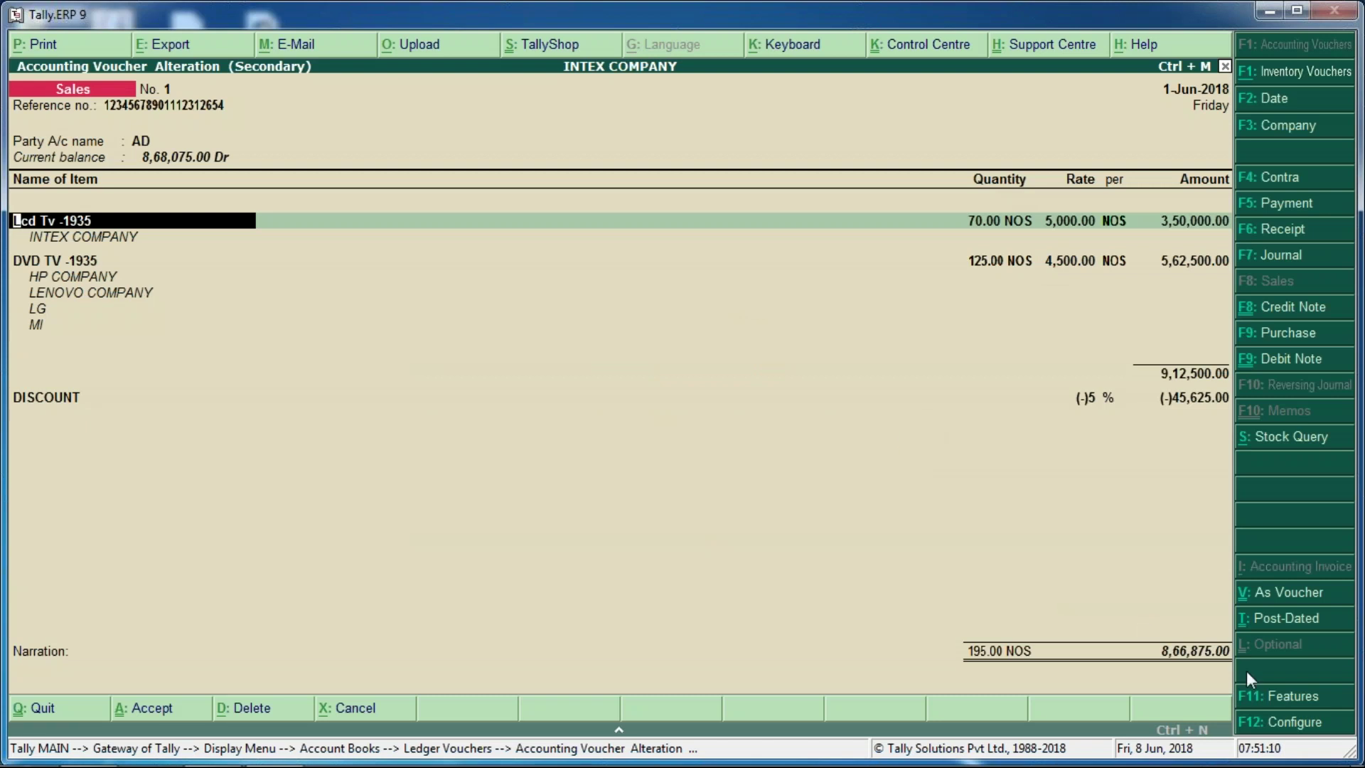
left_click(1288, 729)
key("Escape")
- Switch the voucher type to Purchase and examine the purchase invoice standard configuration
left_click(1267, 333)
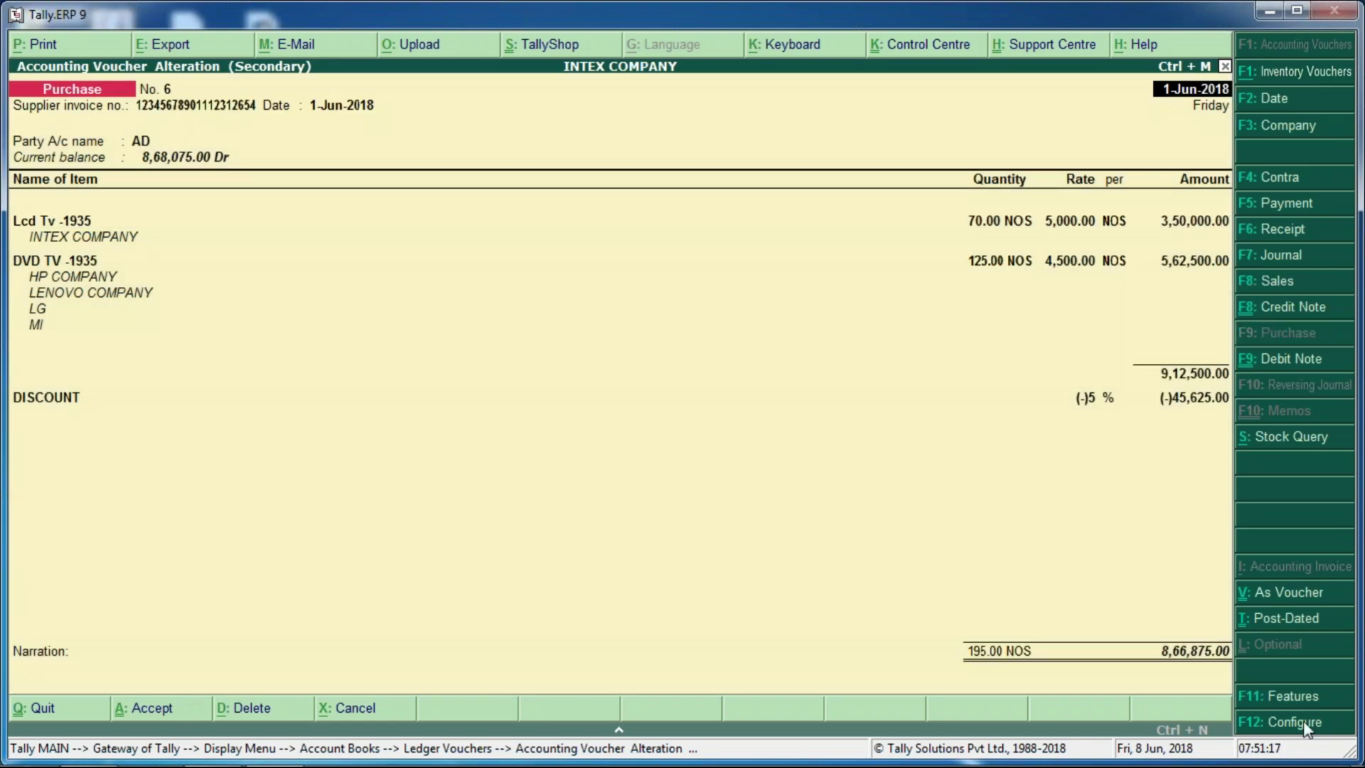
key("F12")
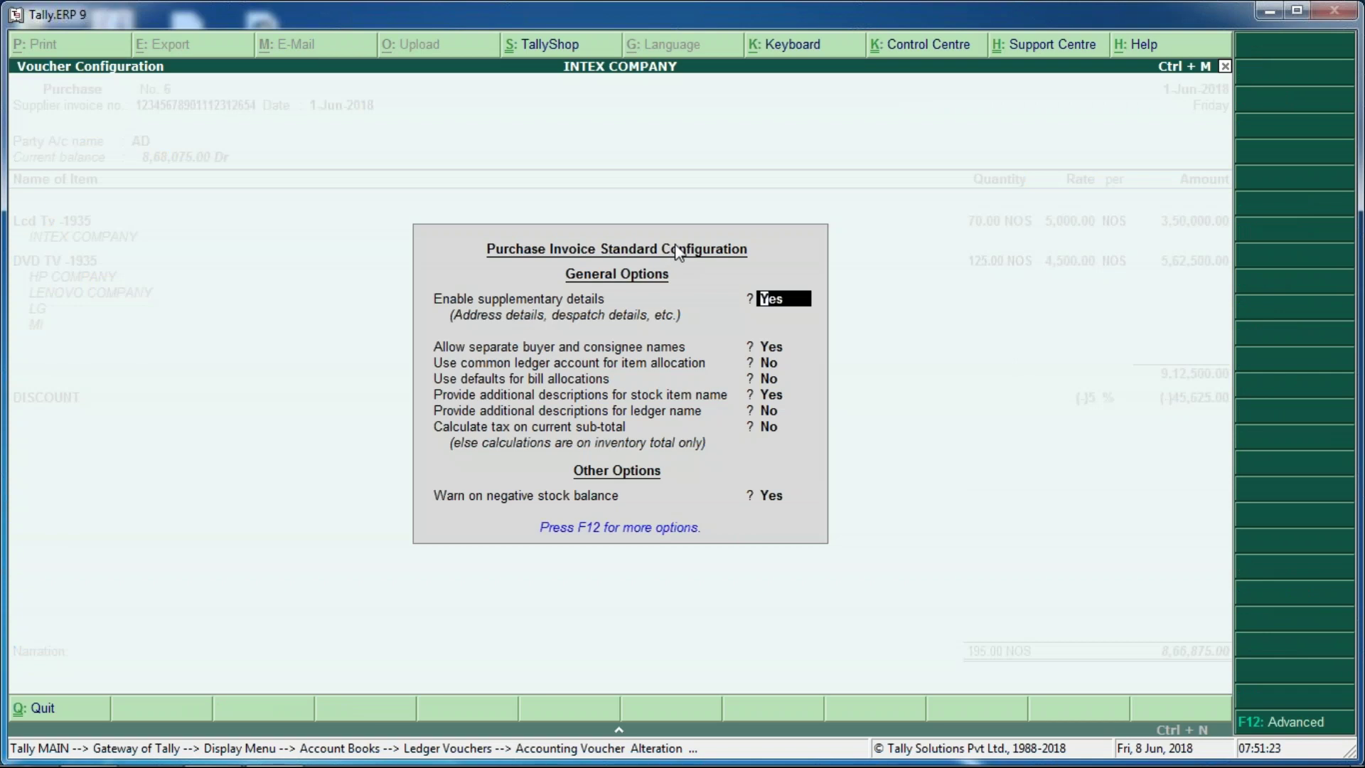
key("Escape")
key("Escape")
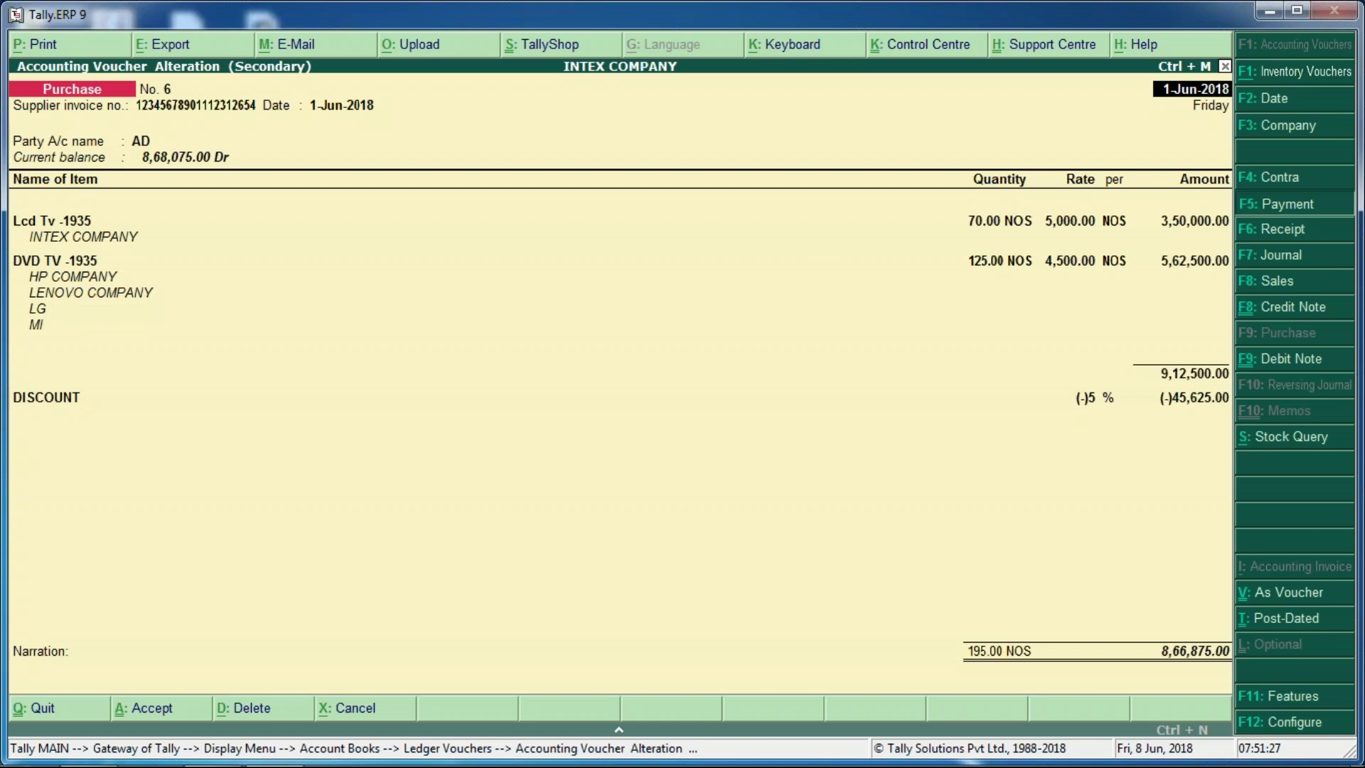
- Switch the voucher type to Payment and examine the payment standard configuration
key("F5")
key("F12")
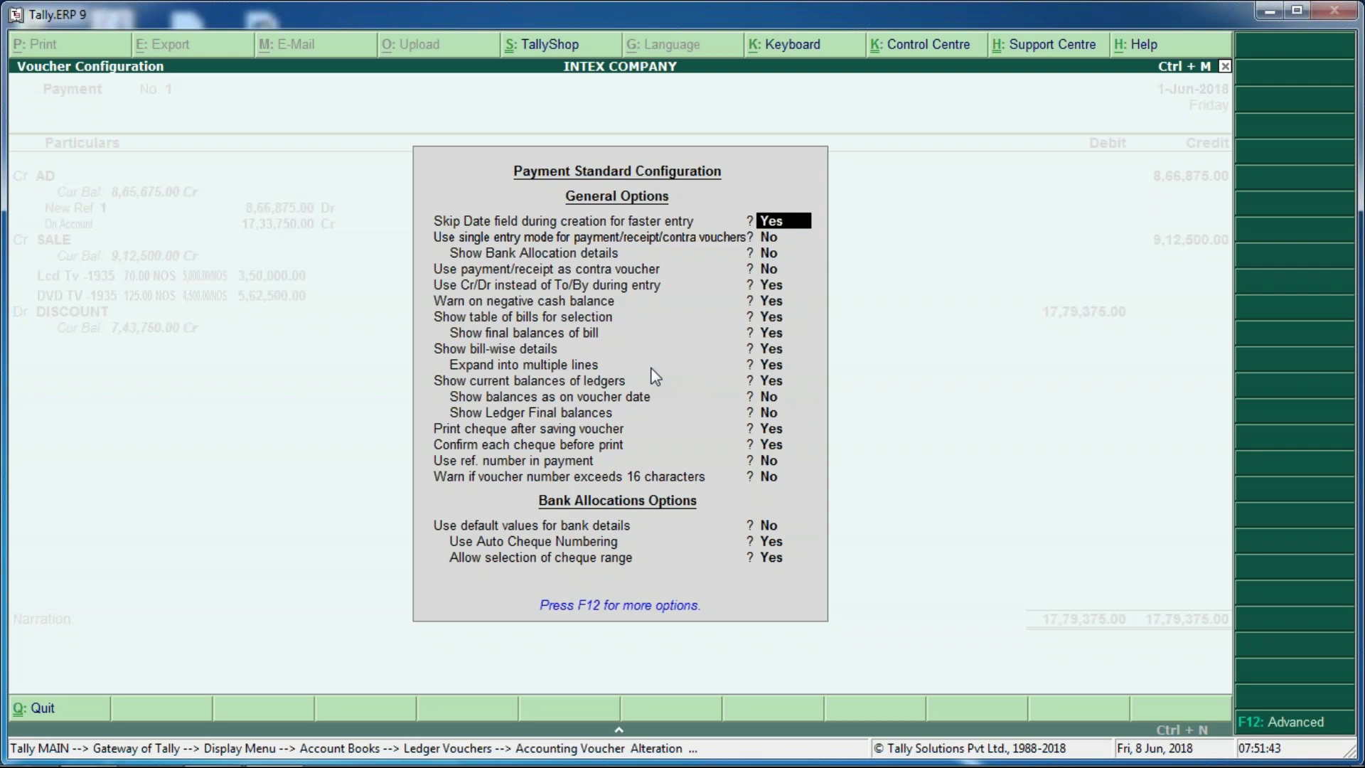
key("ctrl+a")
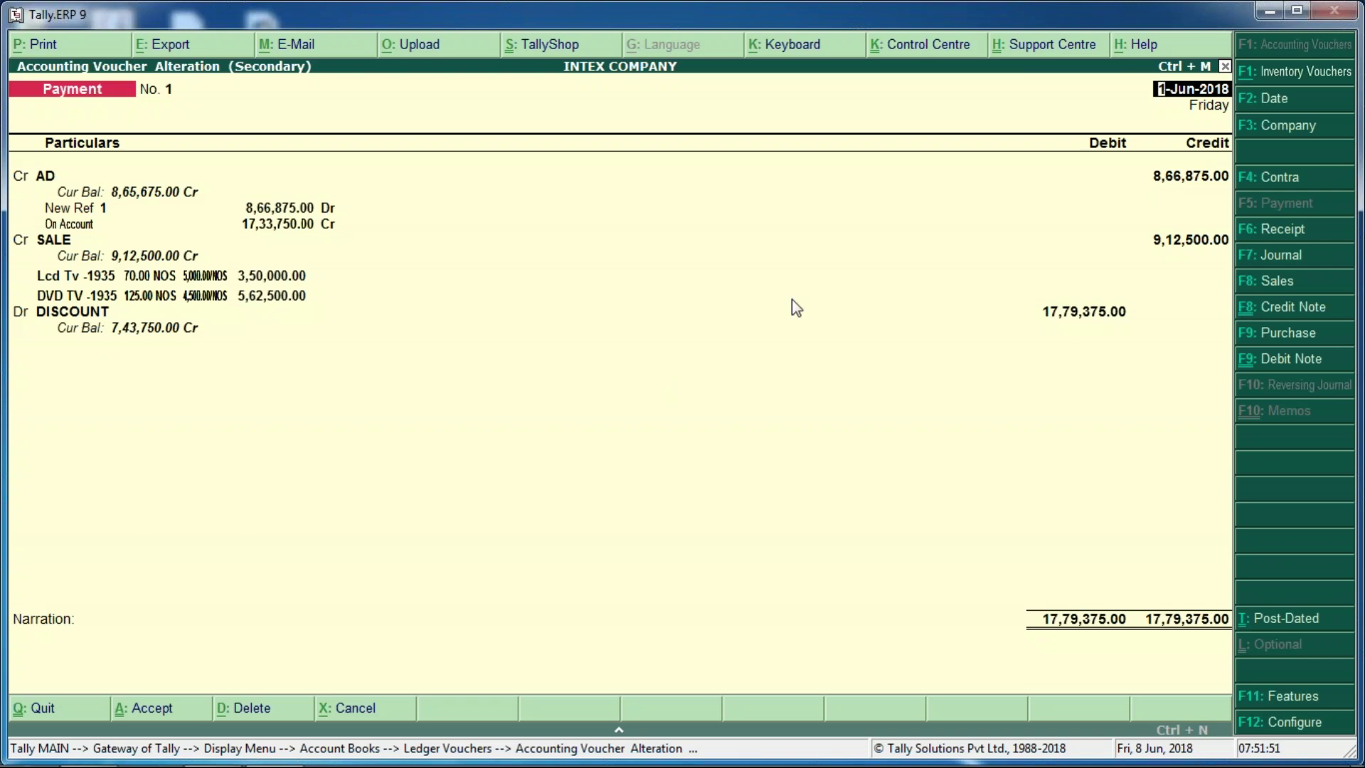
- Switch the voucher type back to Sales and accept the date, the blank reference number and the party AD
left_click(1273, 280)
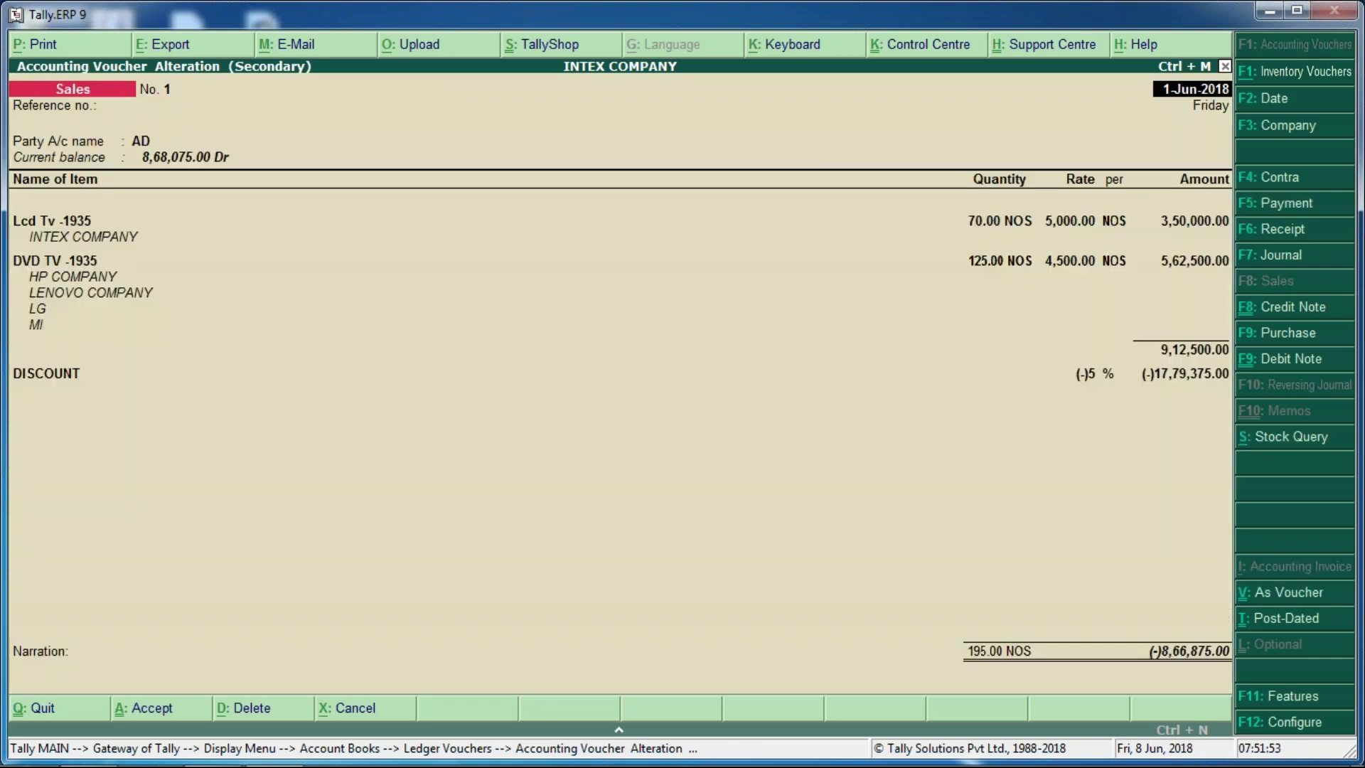
key("Return")
key("Return")
key("Return")
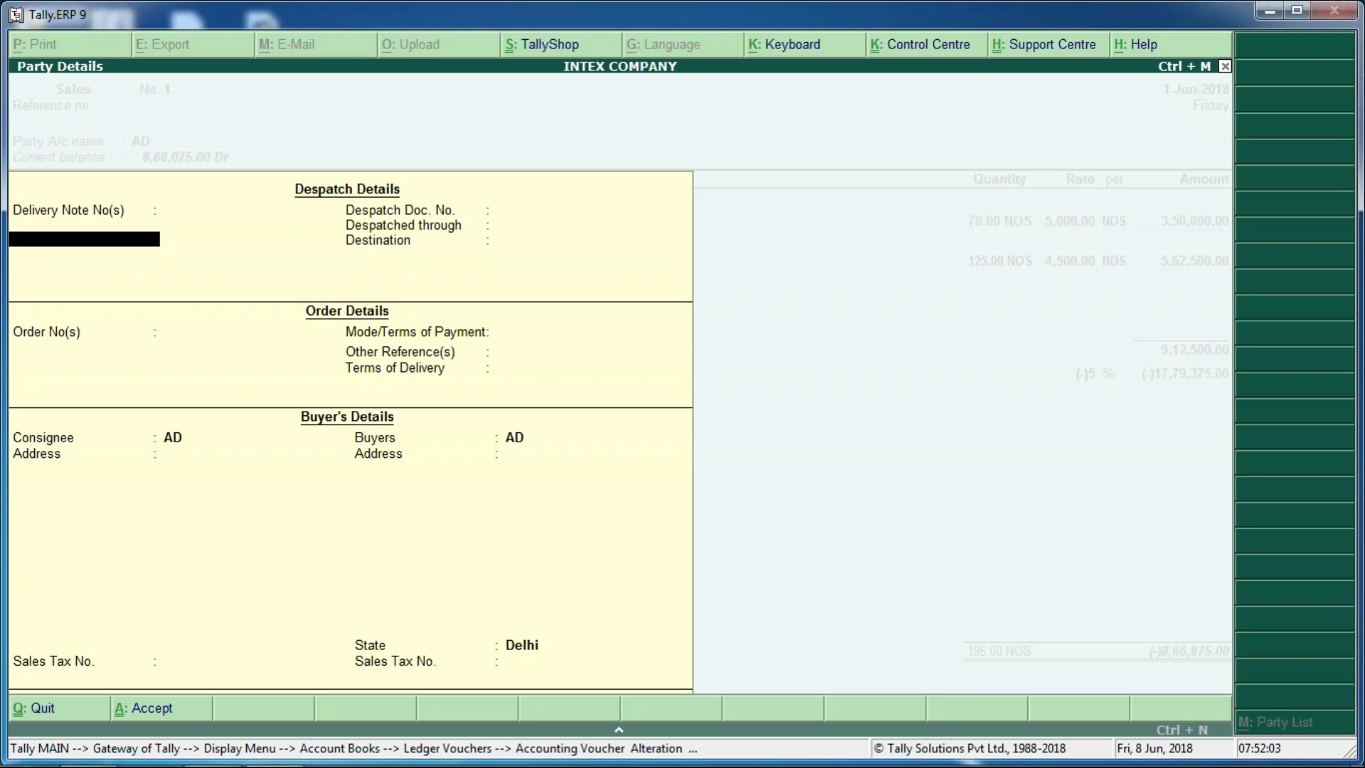
- Accept the despatch, order and buyer's details as they are and move to the Lcd Tv -1935 item name
key("Return")
key("Return")
key("Return")
key("Return")
key("Return")
key("Return")
key("Return")
key("Return")
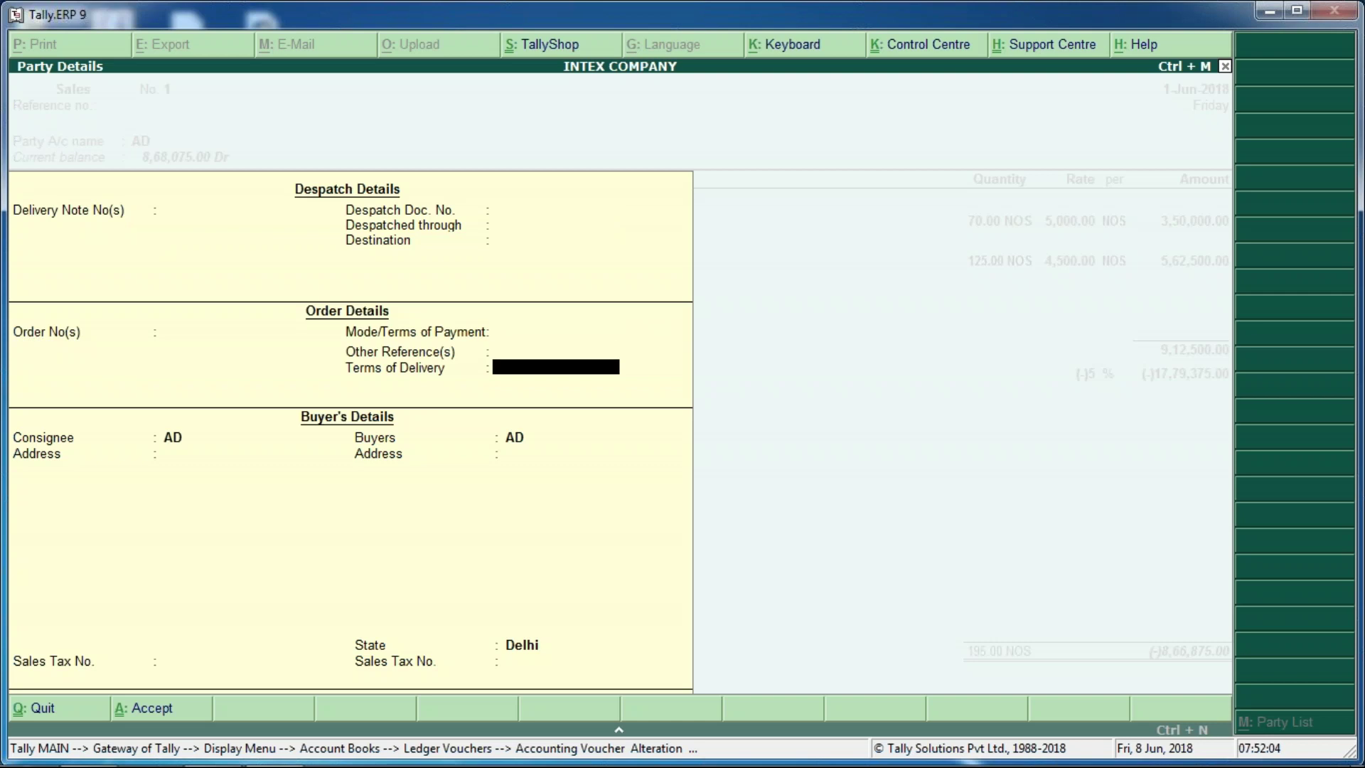
key("Return")
key("Return")
key("Return")
key("Return")
key("Return")
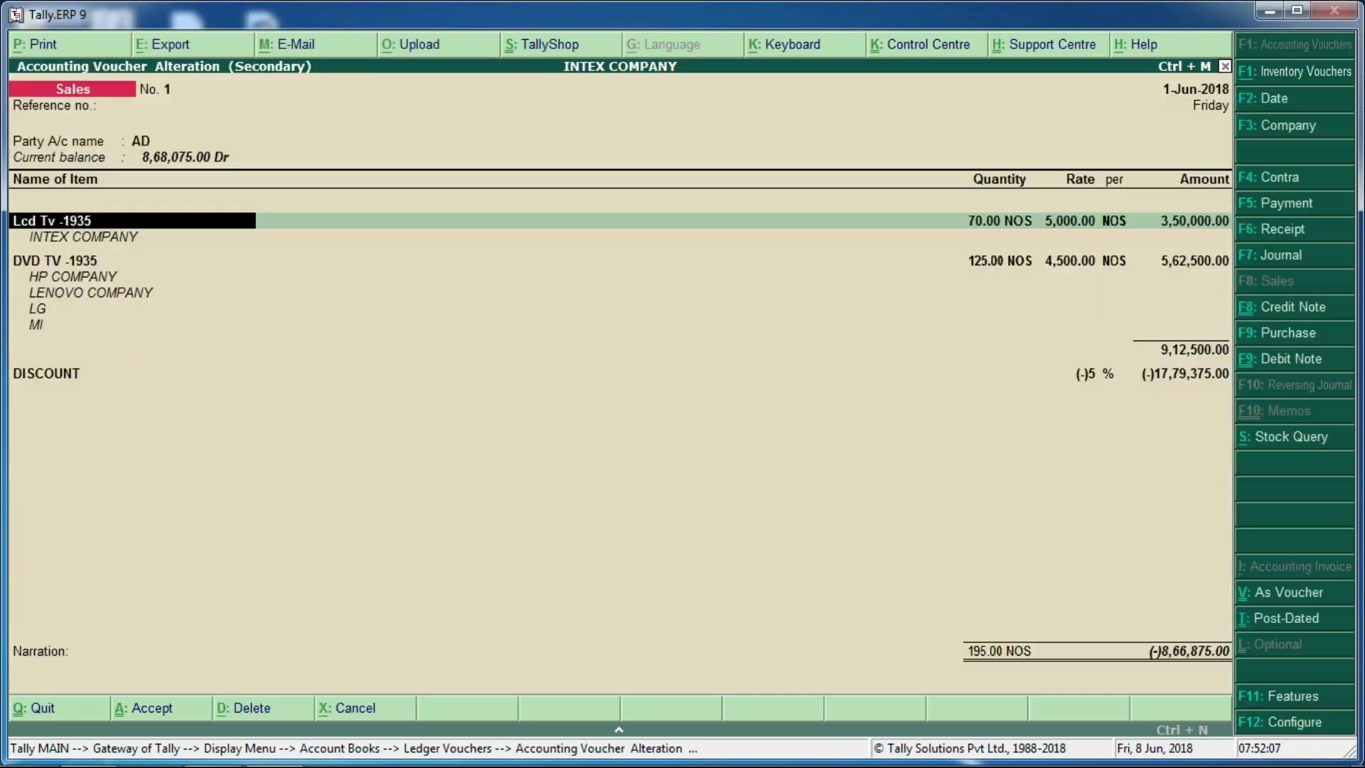
- Examine the sales invoice standard configuration and quit it without changes
key("F12")
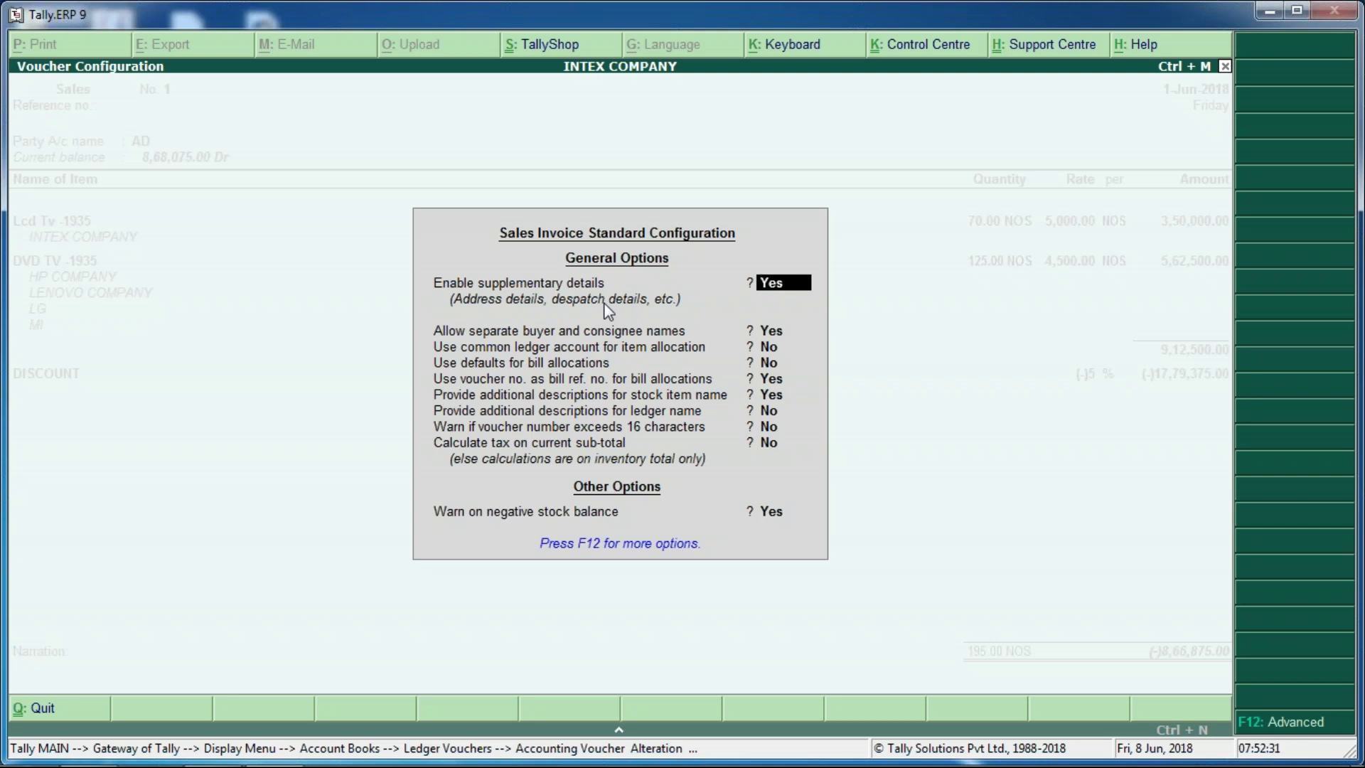
key("Escape")
key("Escape")
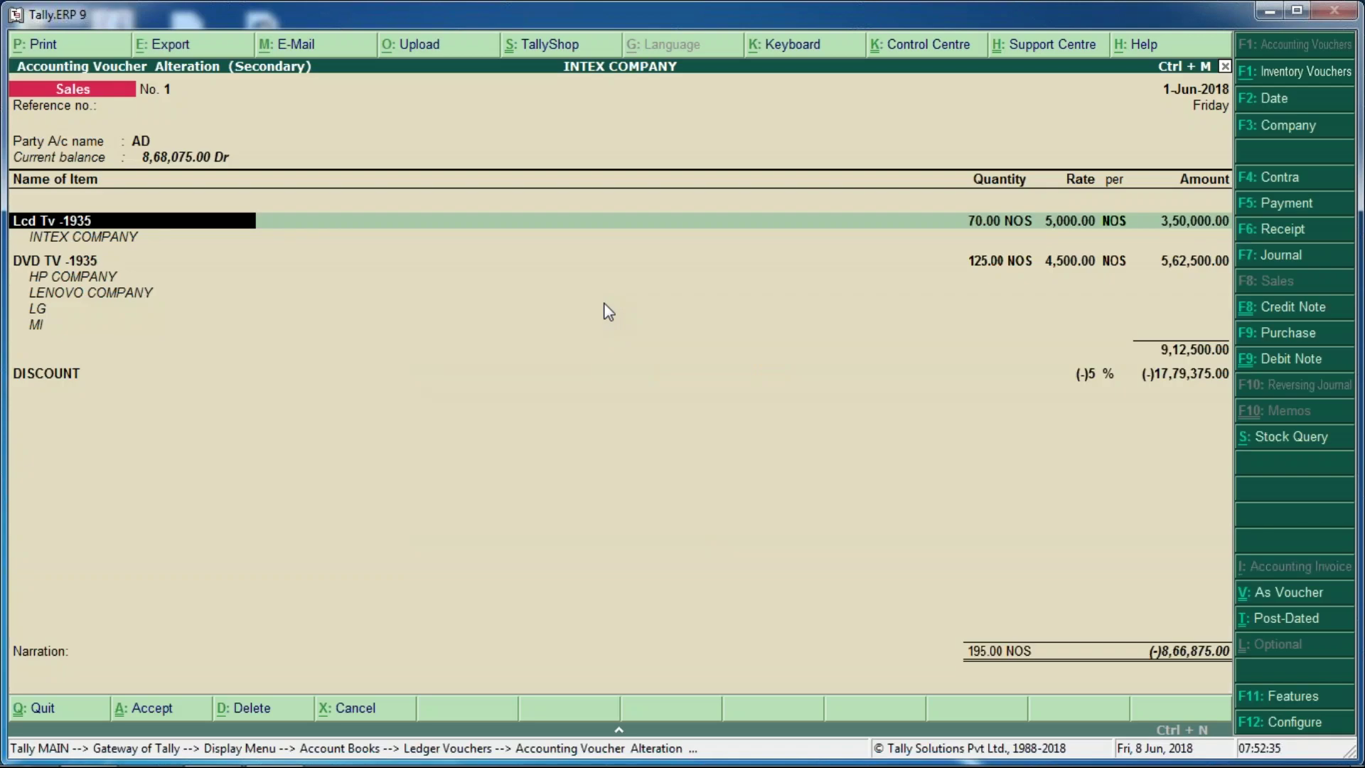
- Review and accept the invoice print configuration, and generate the print preview of the sales invoice
key("alt+p")
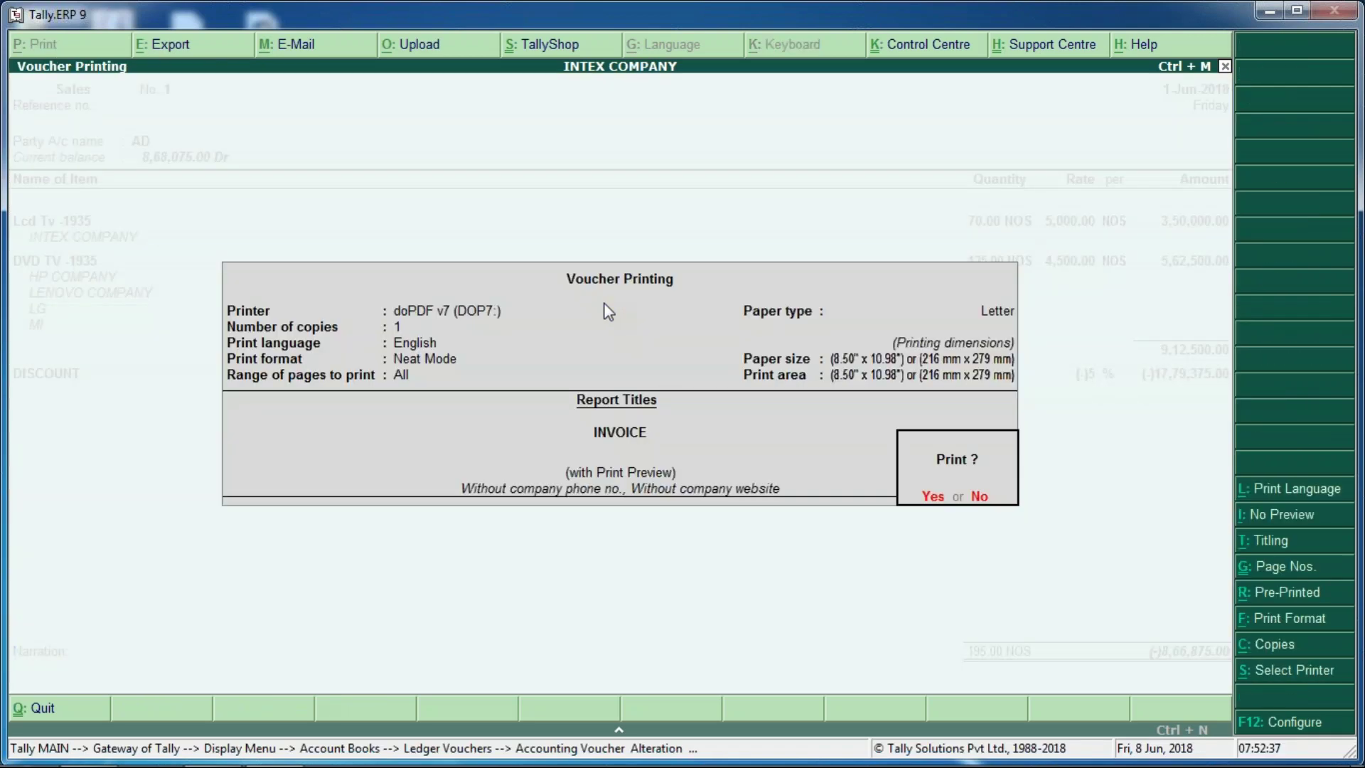
key("F12")
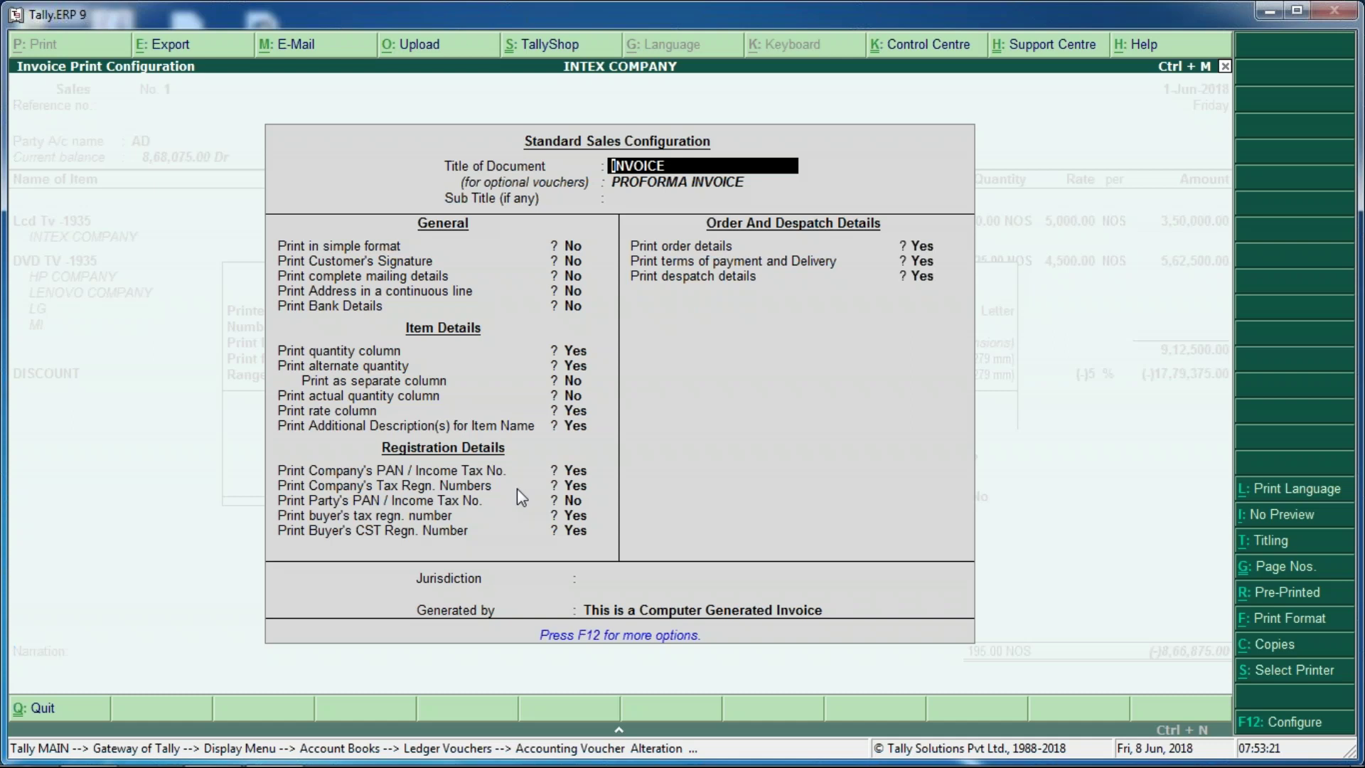
key("Return")
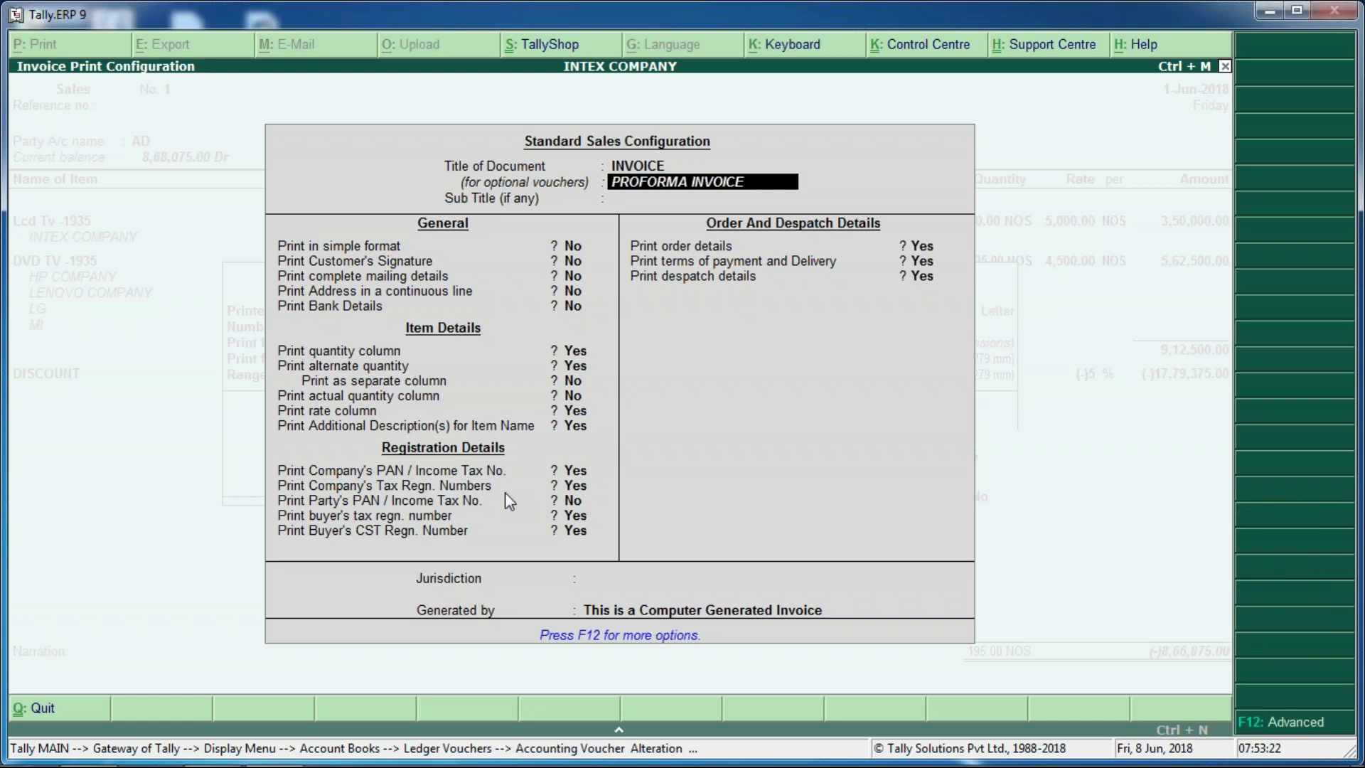
key("ctrl+a")
key("Return")
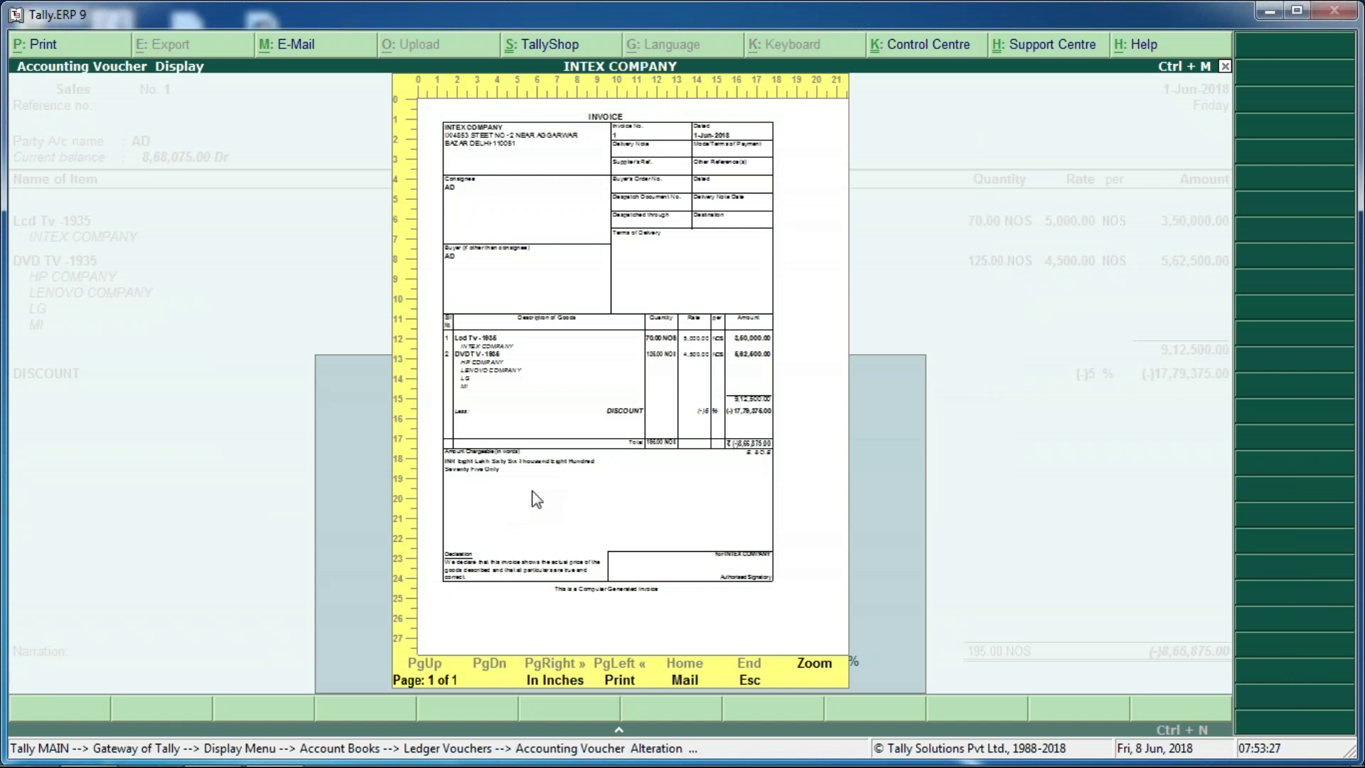
- Zoom into the invoice preview, examine it from header to declaration, and close it
key("alt+z")
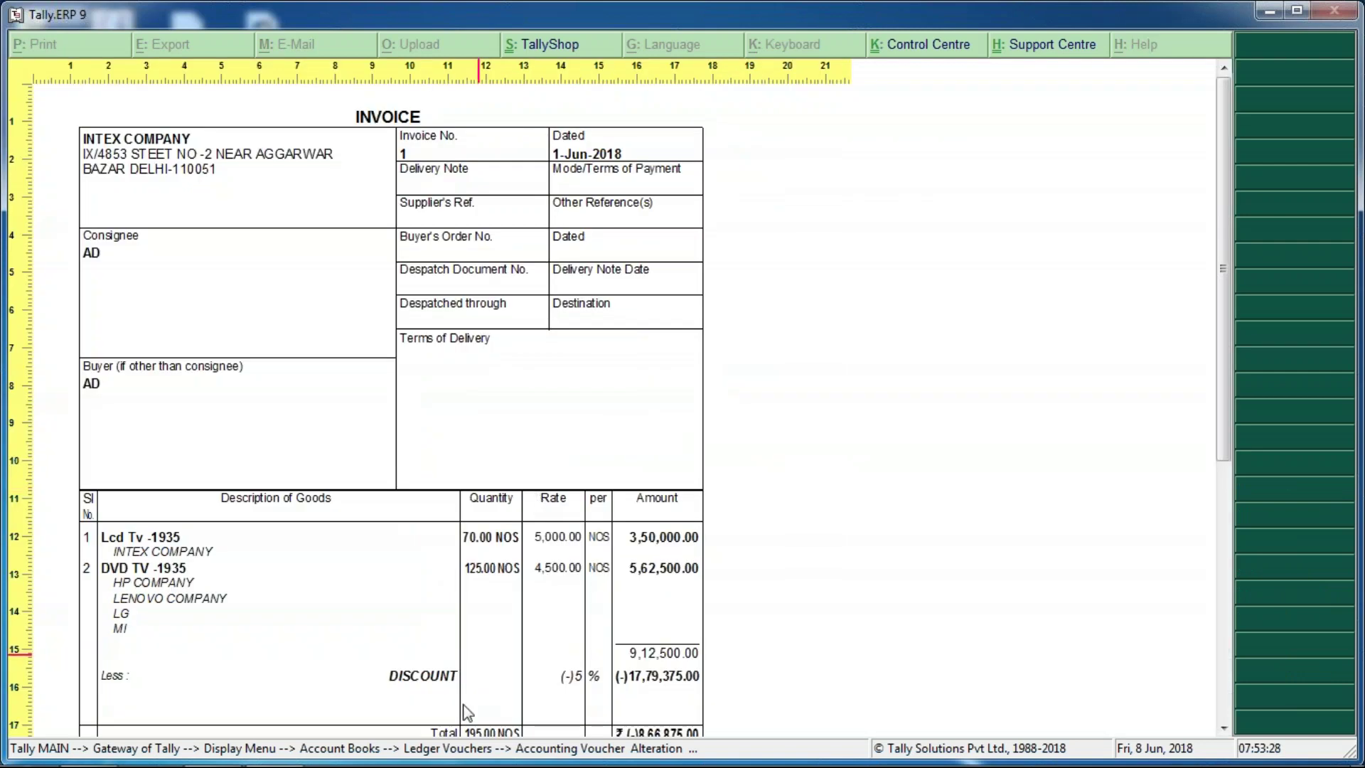
left_click_drag(1223, 399, 1245, 658)
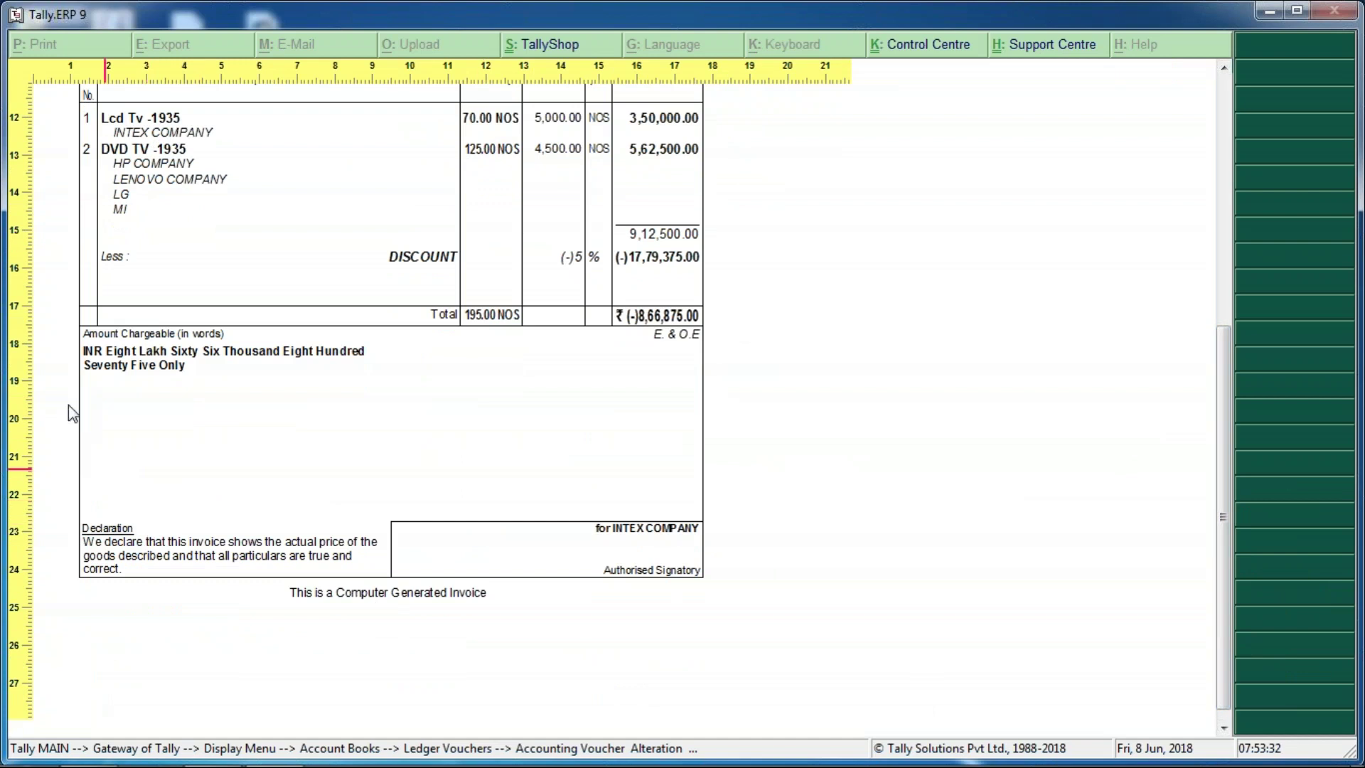
left_click_drag(1242, 510, 1220, 263)
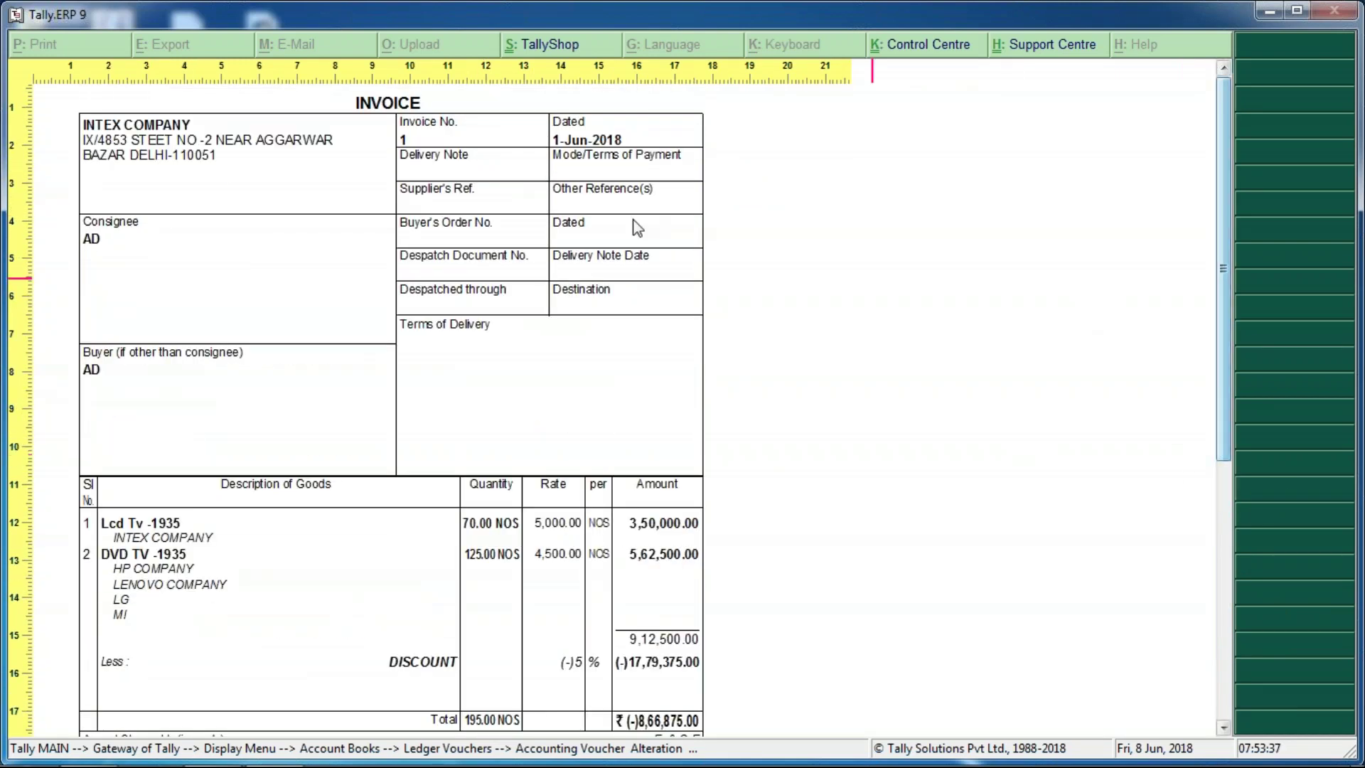
left_click(426, 257)
key("Escape")
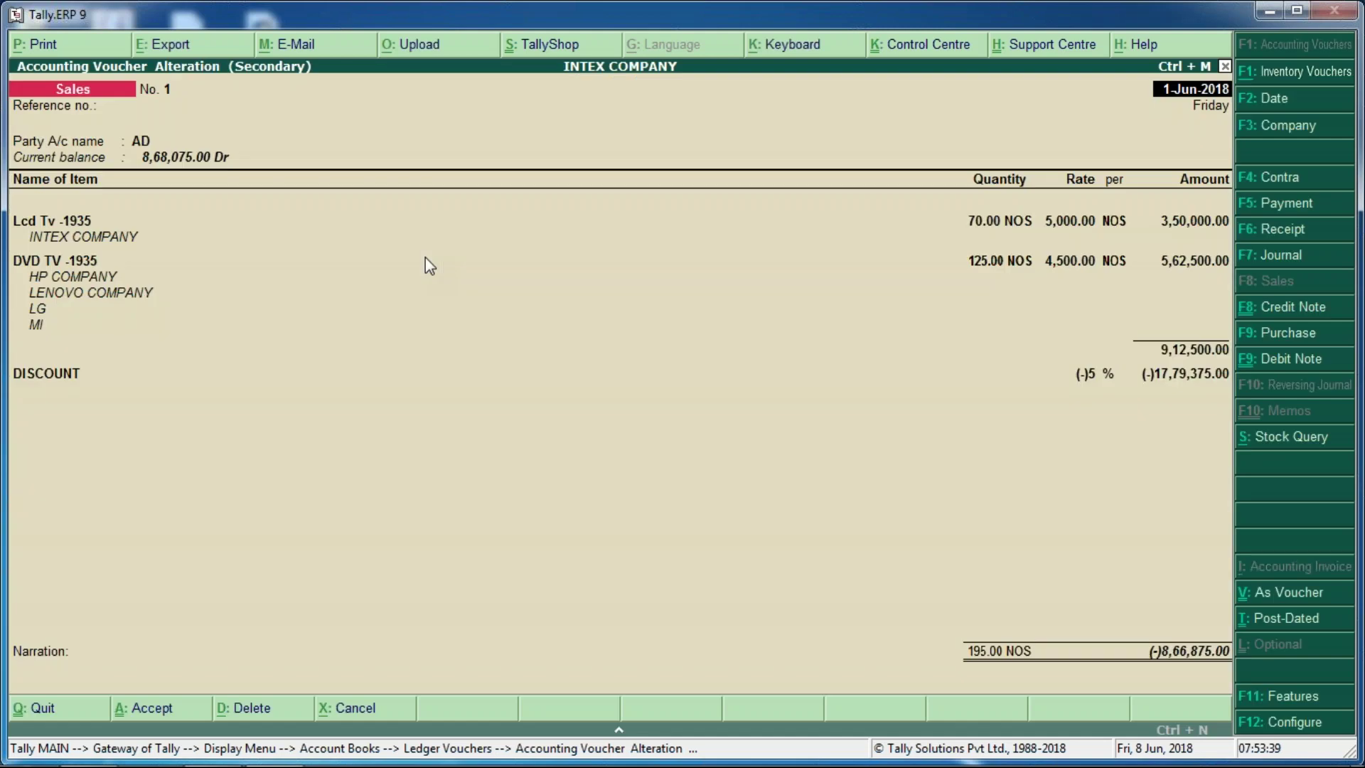
- Try setting Print rate column to No in the invoice print configuration and accept the configuration
key("alt+p")
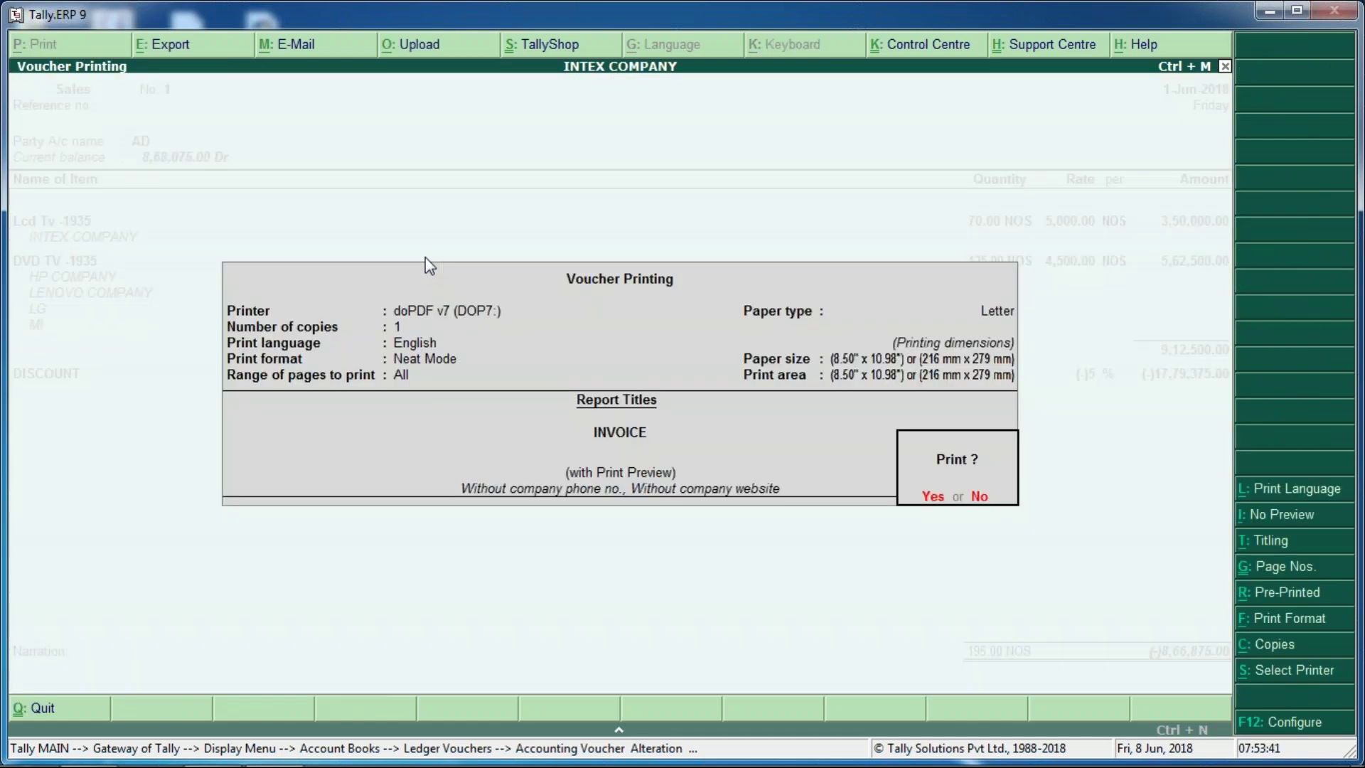
key("F12")
key("Return")
key("Return")
key("Return")
key("Return")
key("Return")
key("Return")
key("Return")
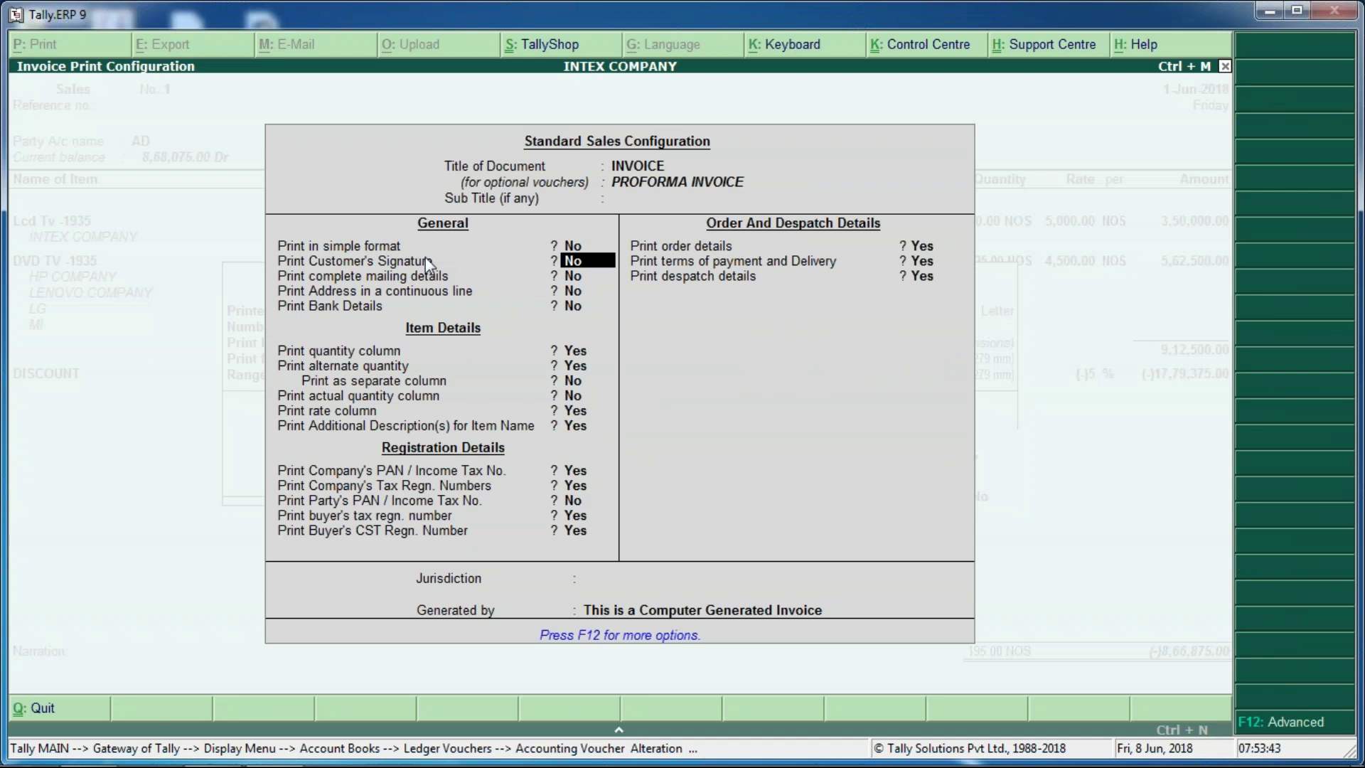
key("Return")
key("Return")
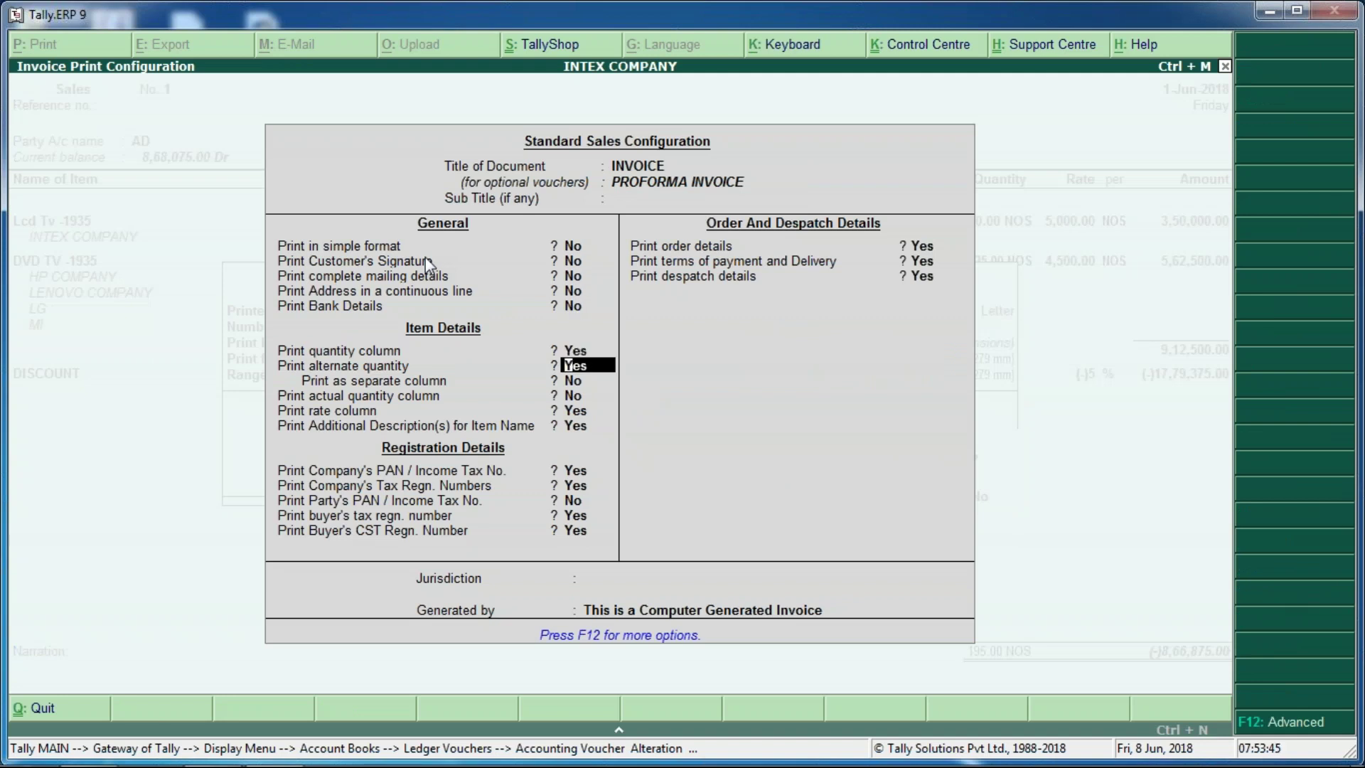
key("Return")
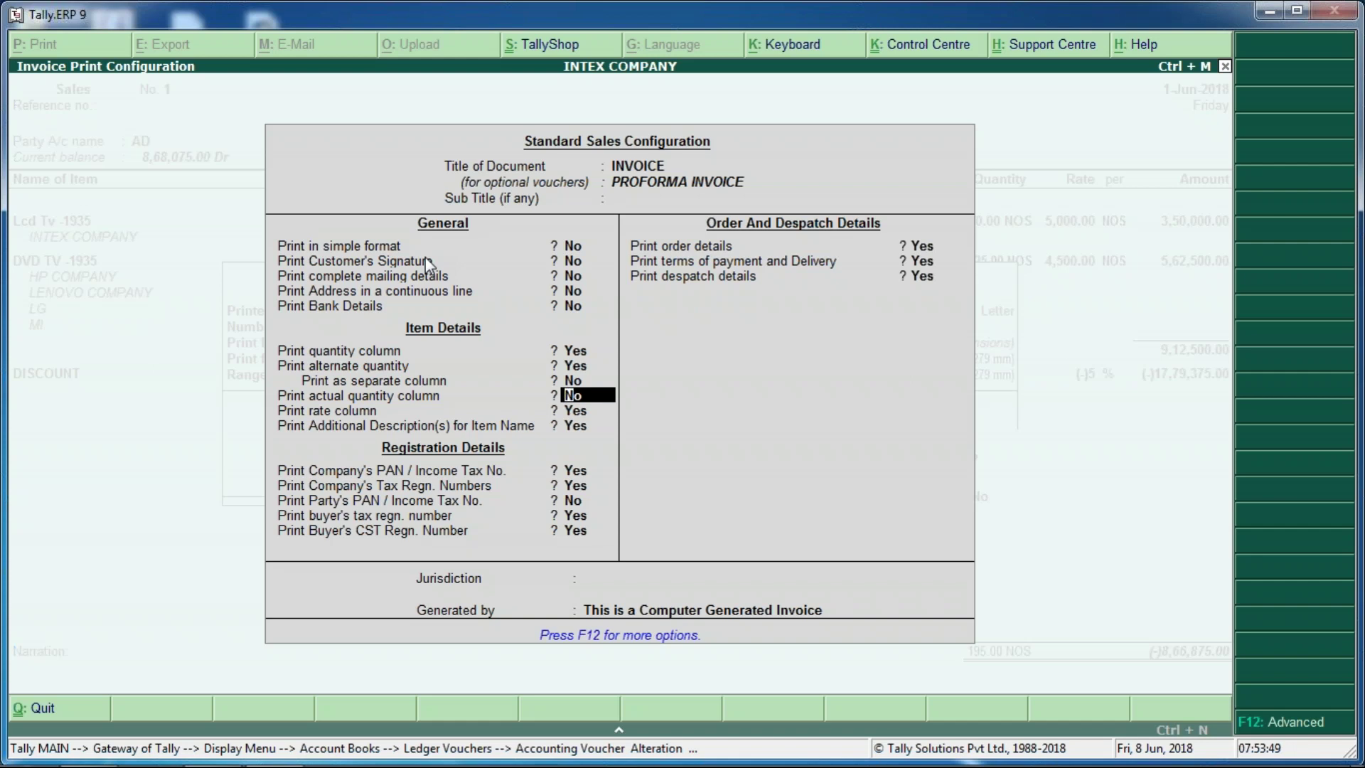
key("Return")
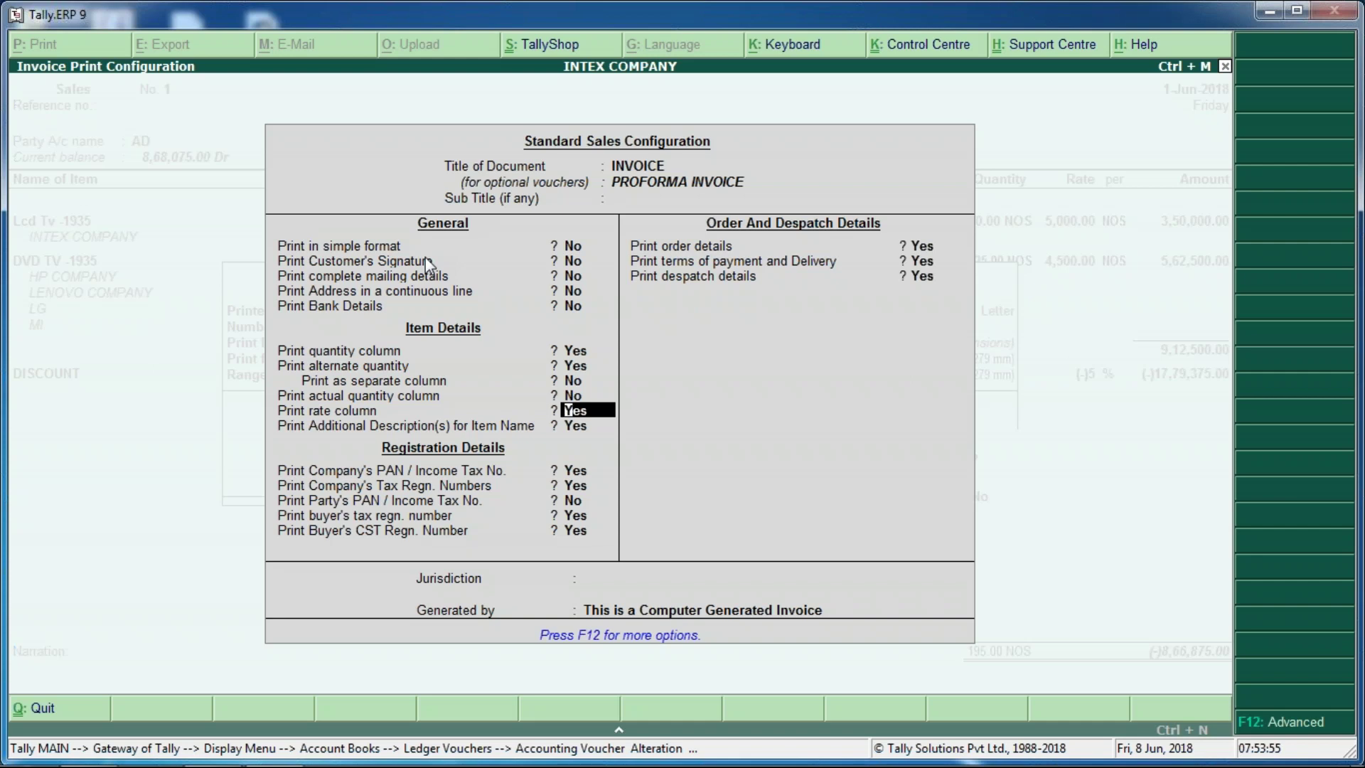
type("N")
key("Return")
key("ctrl+a")
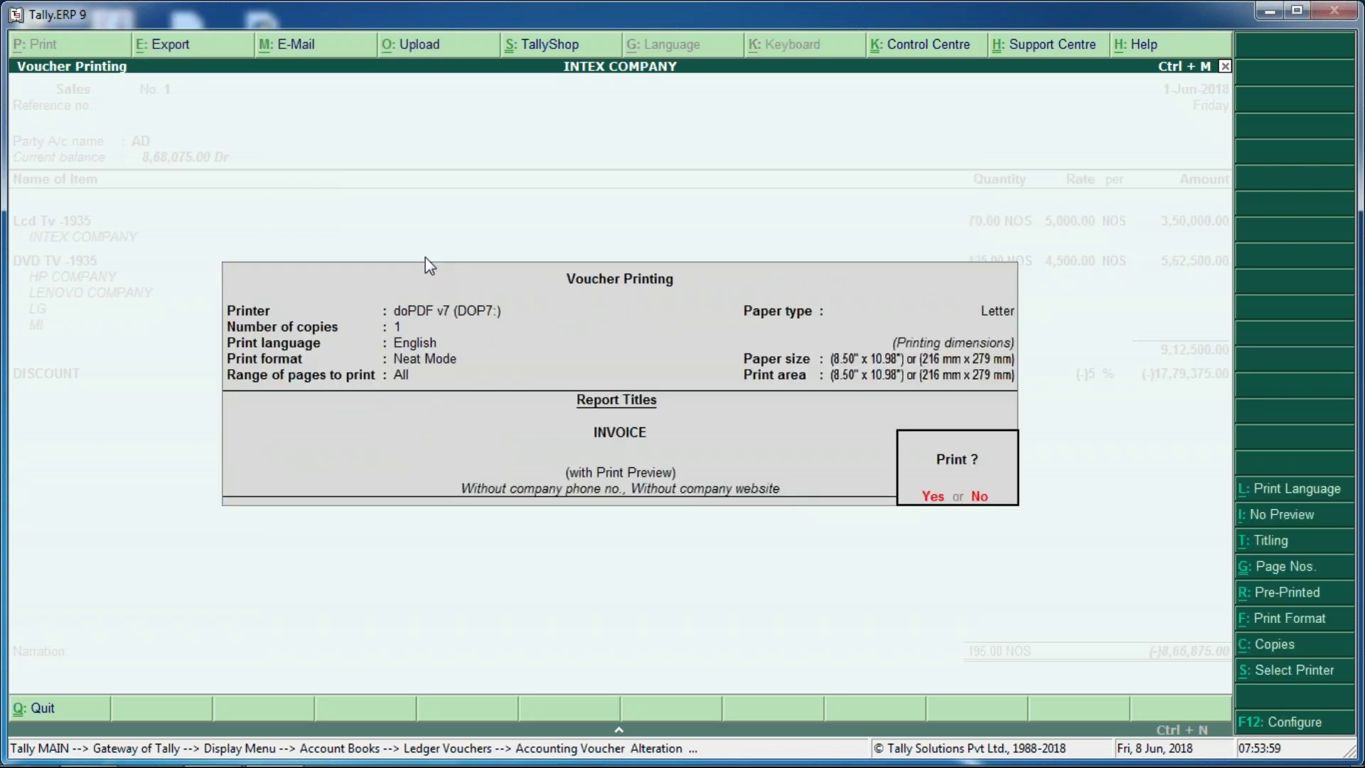
- Preview the invoice with the rate column switched off, examine its item columns enlarged, and close the preview
key("Return")
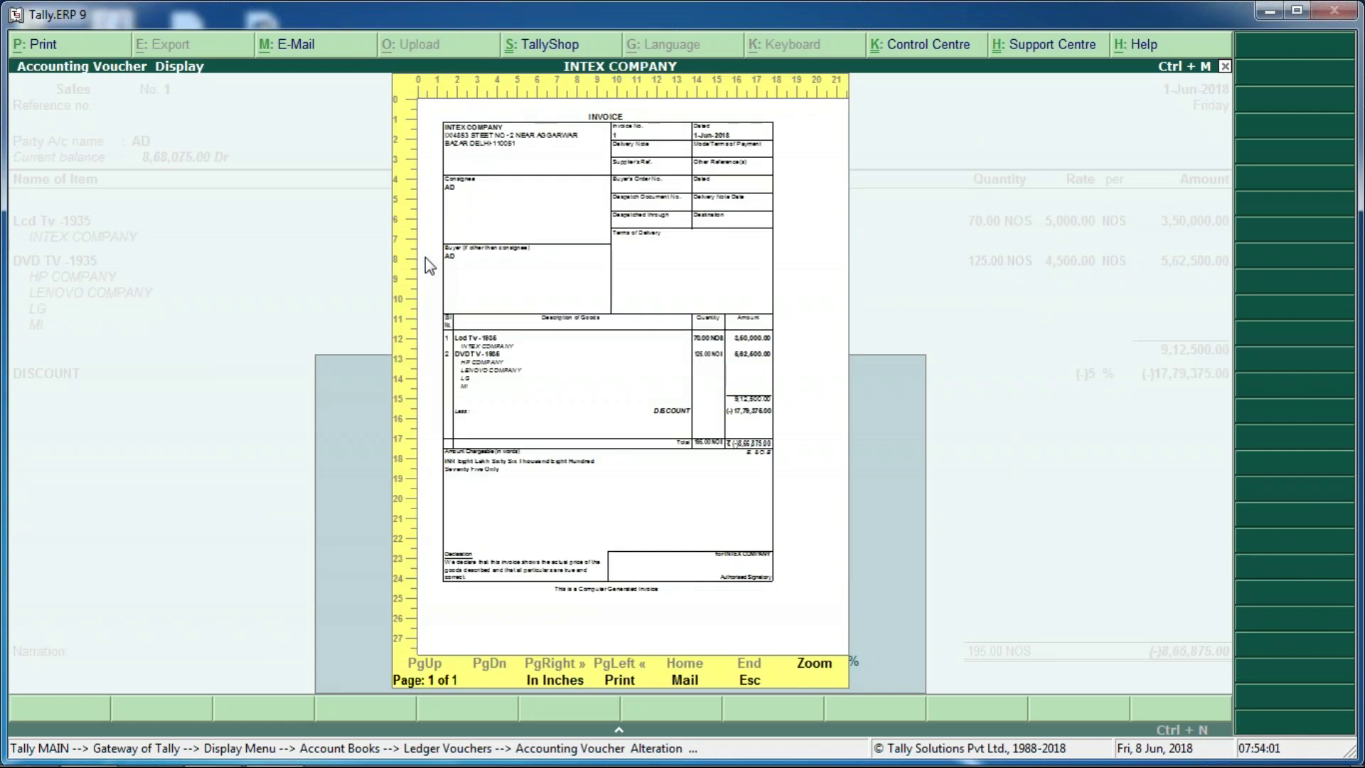
left_click(425, 257)
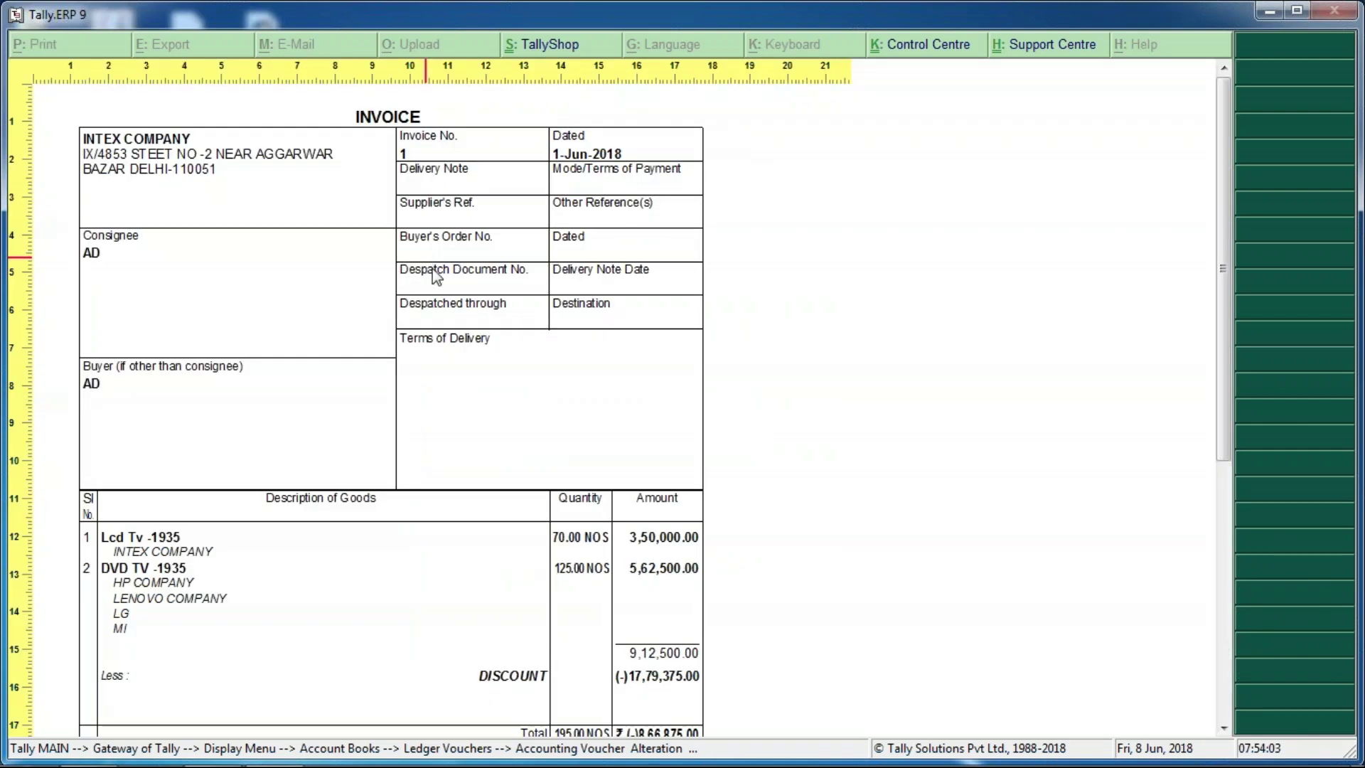
left_click(574, 543)
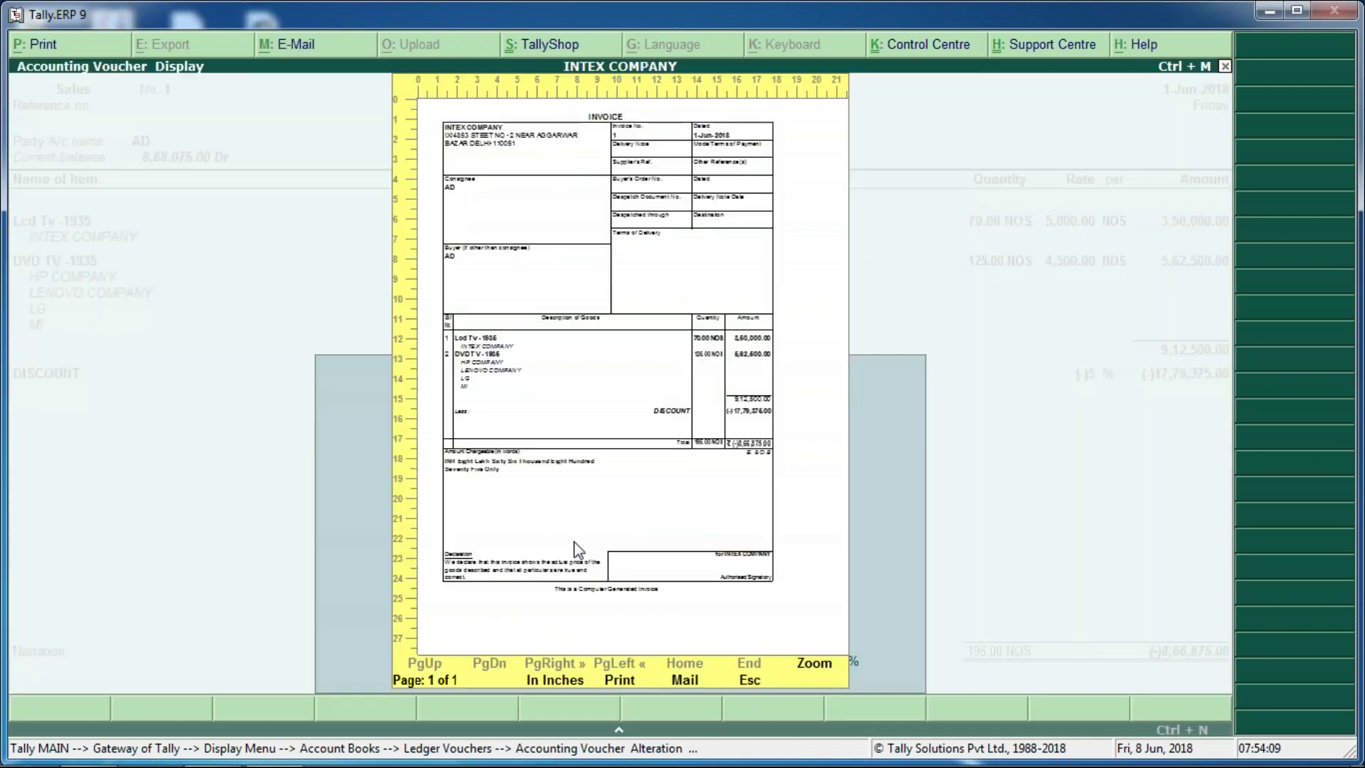
key("Escape")
key("F12")
key("Return")
key("Return")
key("Return")
key("Return")
key("Return")
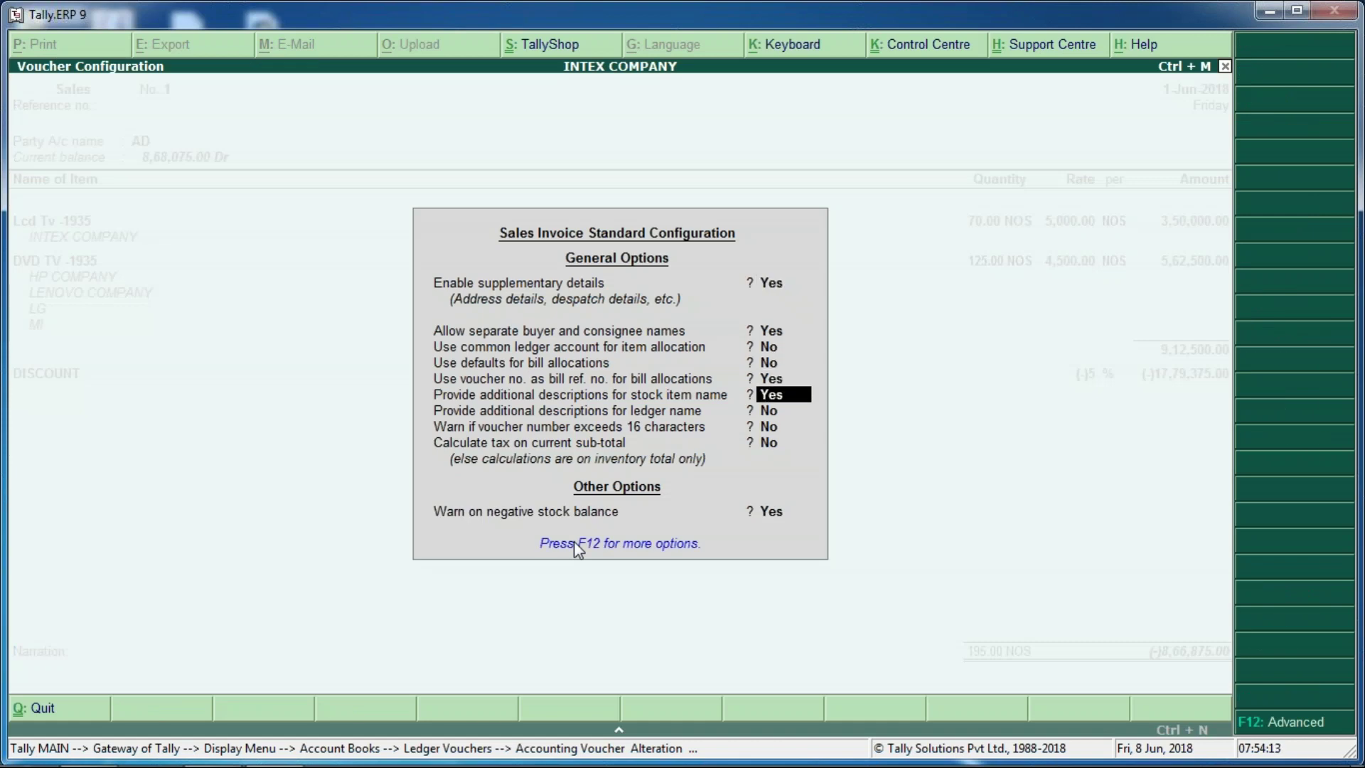
key("ctrl+a")
- Reopen the invoice print configuration and set Print rate column back to Yes
key("alt+p")
key("Return")
key("F12")
key("Return")
key("Return")
key("Return")
key("Return")
key("Return")
key("Return")
key("Return")
key("Return")
key("Return")
key("Return")
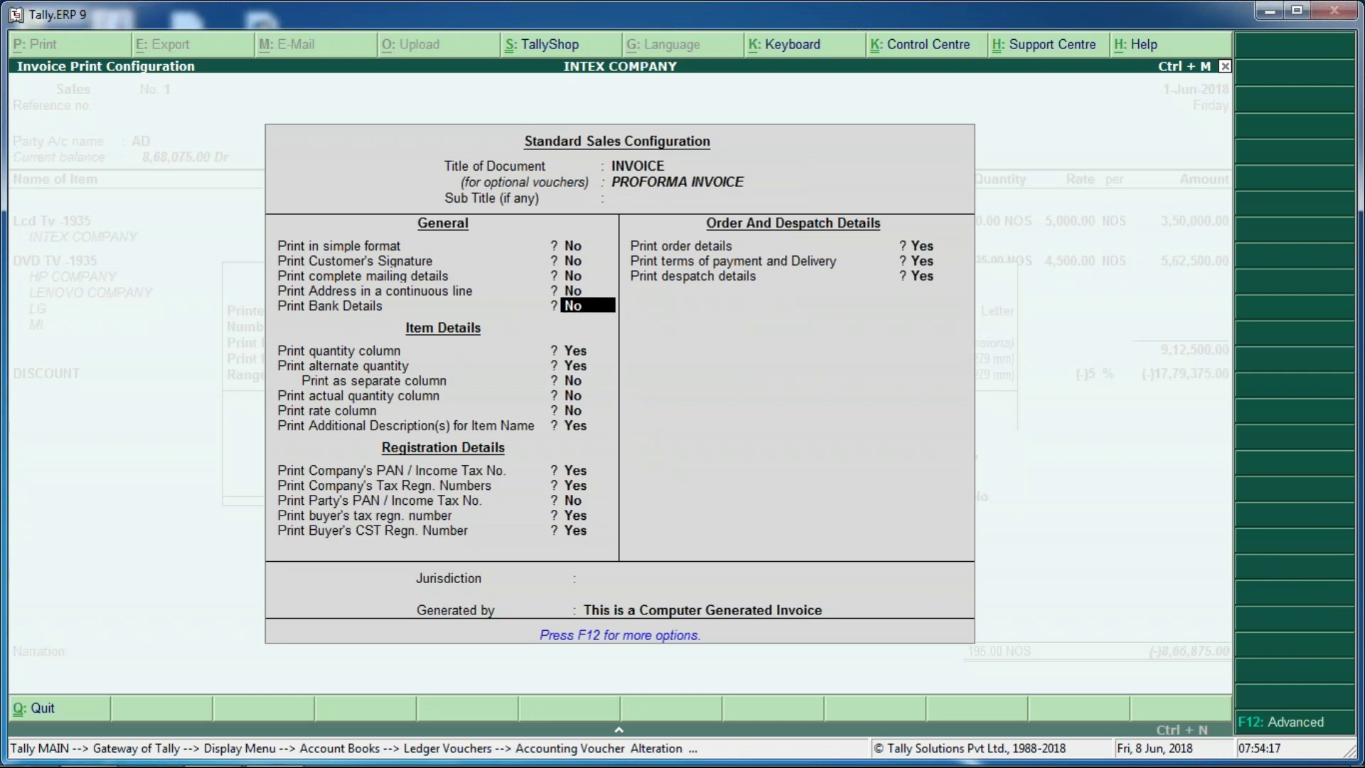
key("Return")
key("Return")
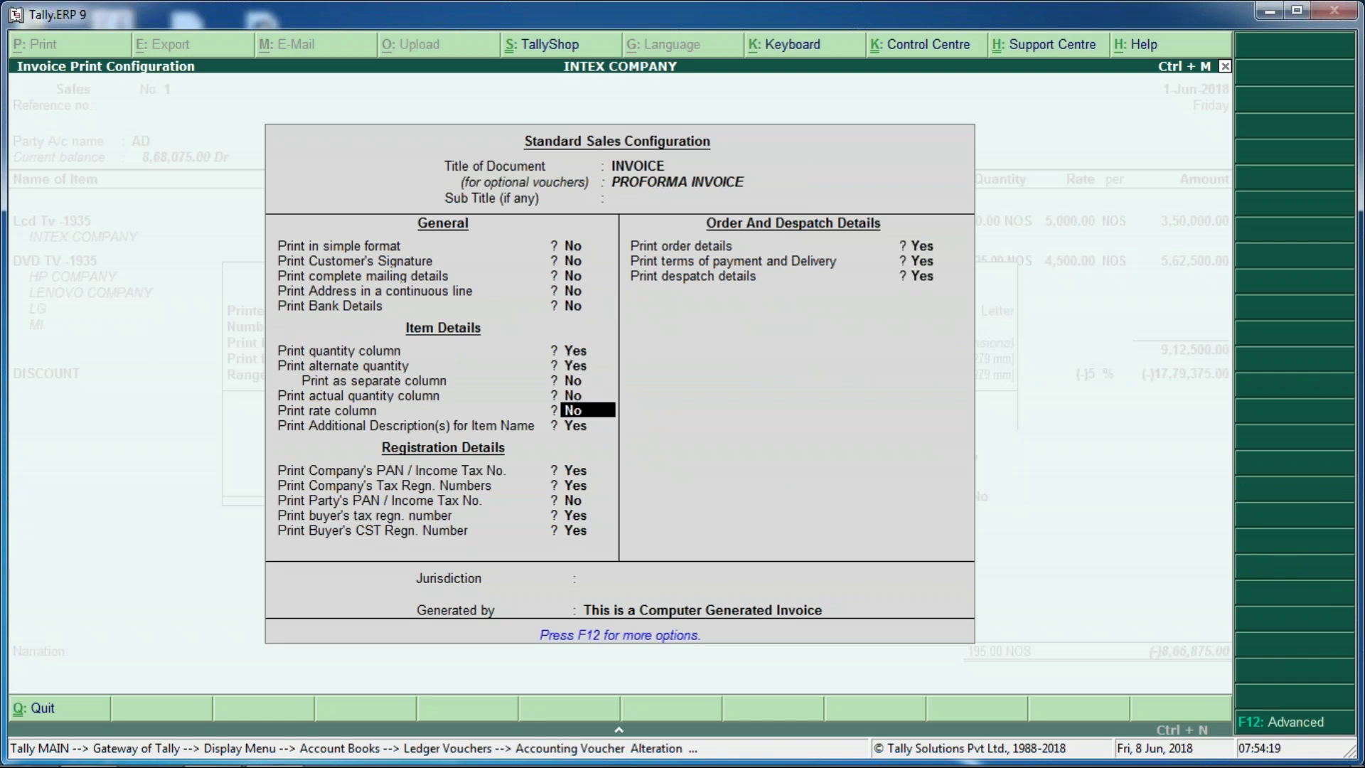
type("y")
- Go back to the Print Customer's Signature option in the invoice print configuration
key("Up")
key("Up")
key("Up")
key("Up")
key("Up")
key("Up")
key("Up")
key("Up")
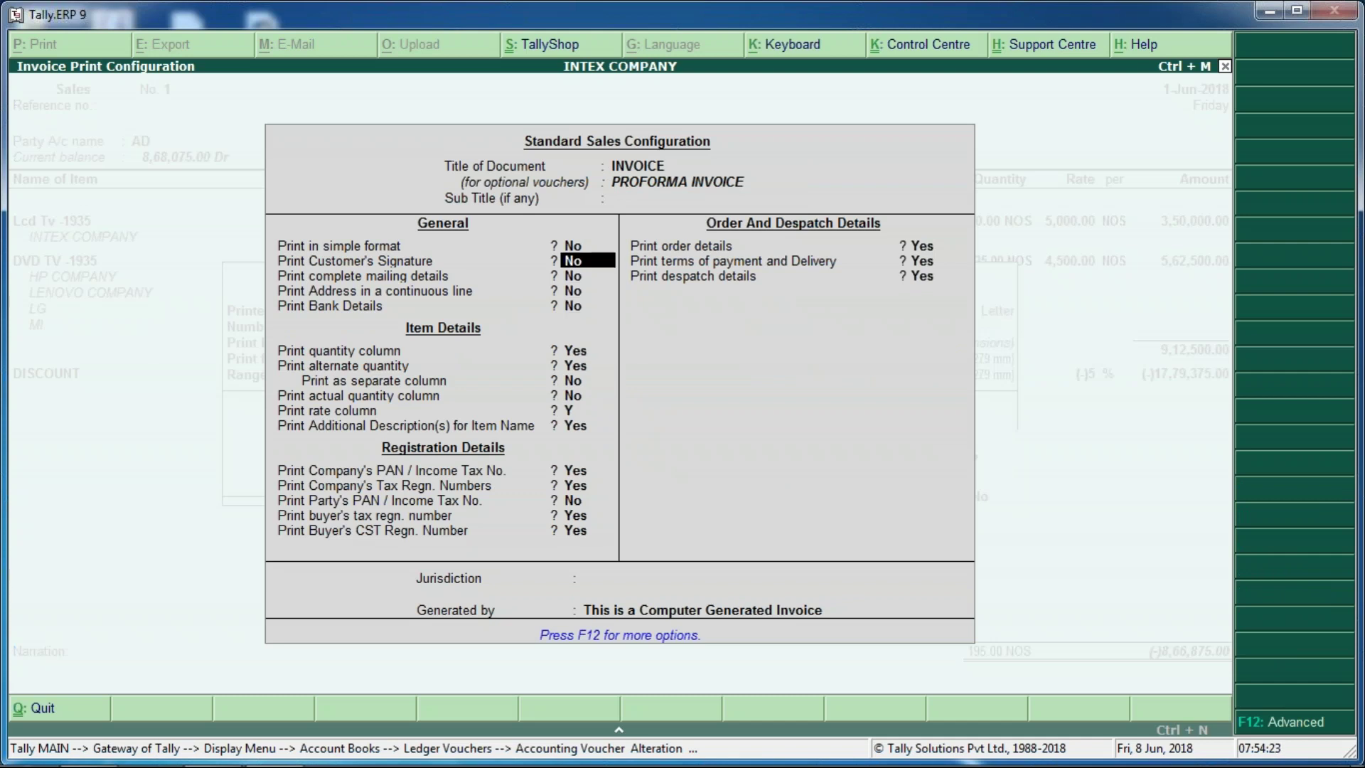
key("Return")
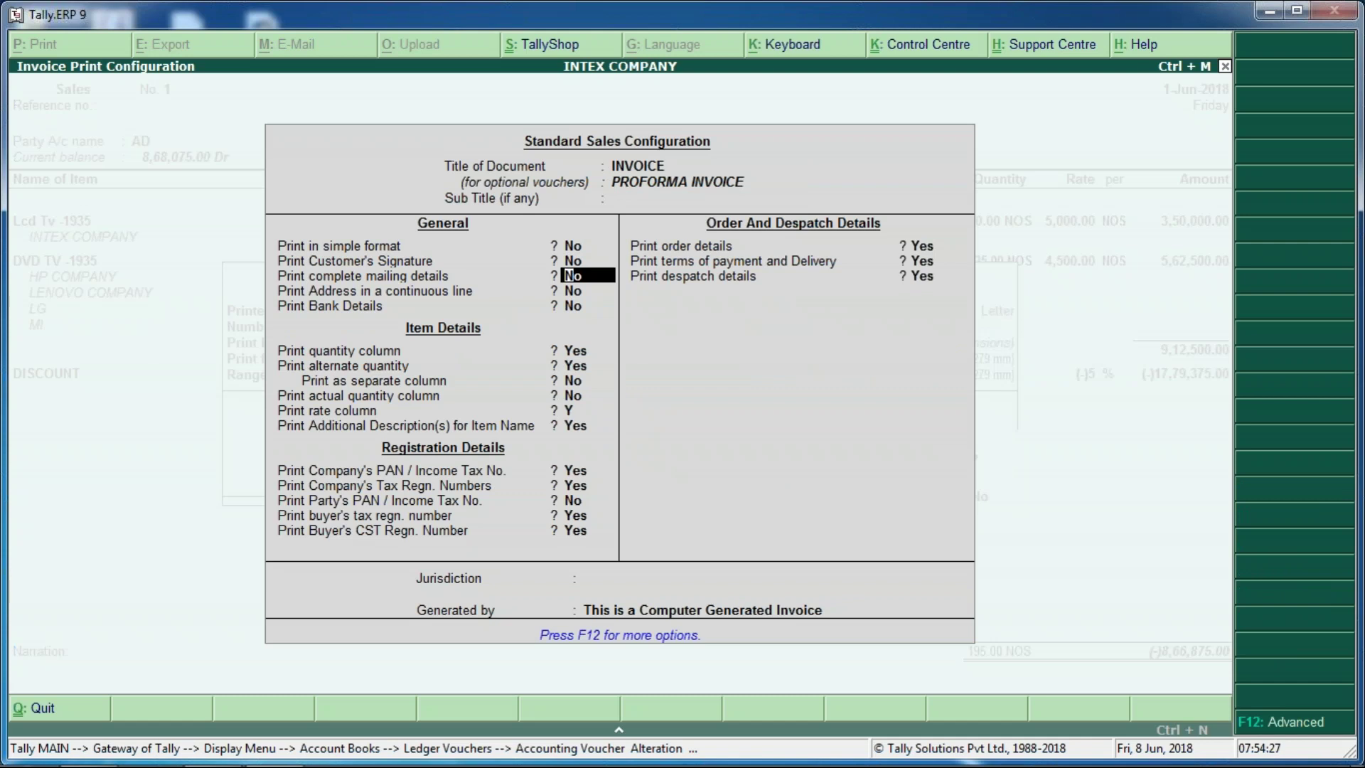
key("Up")
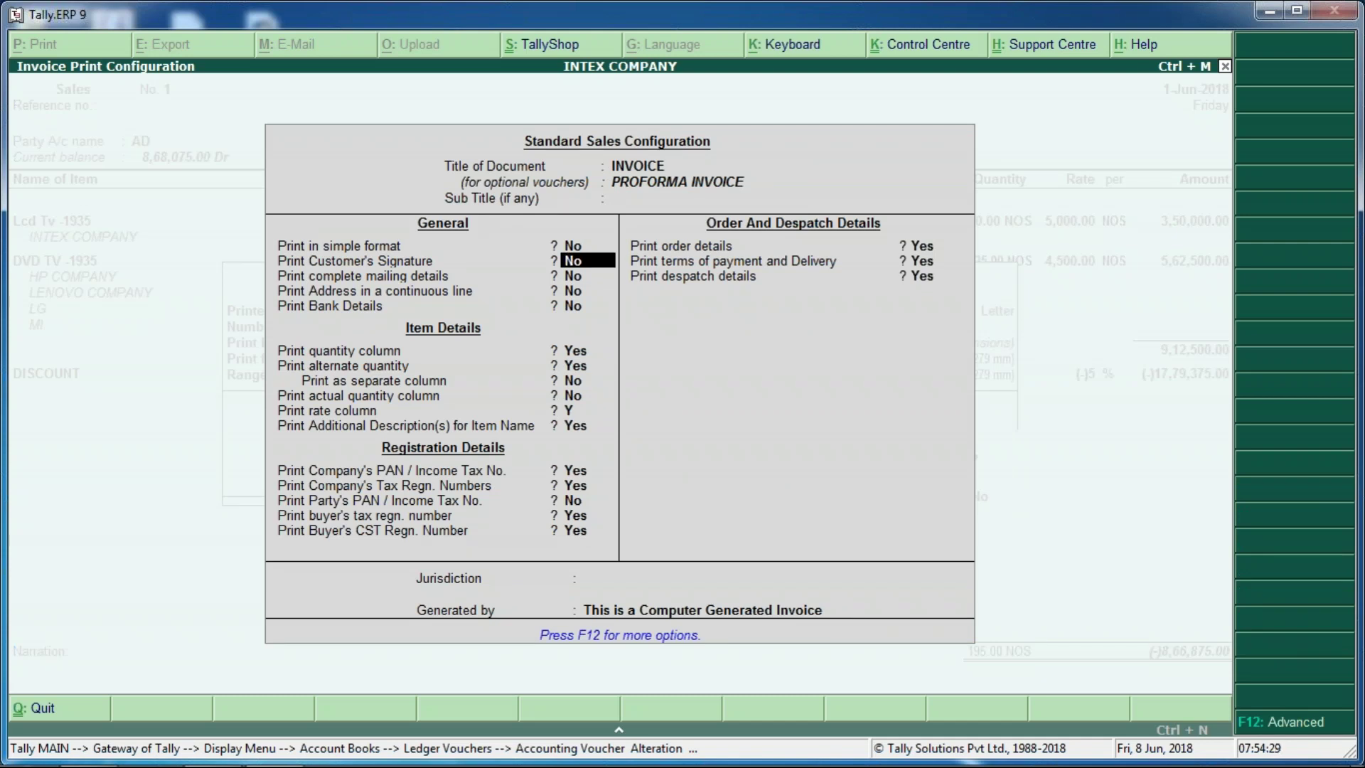